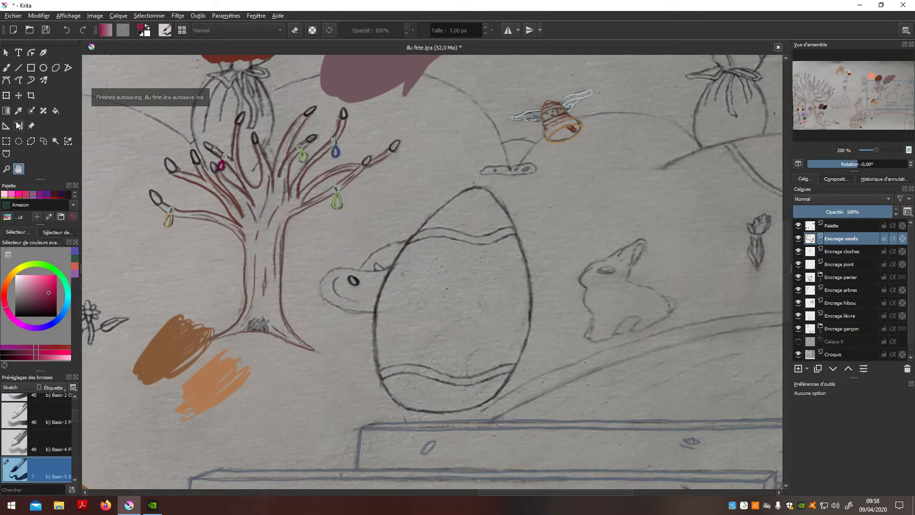
- Try to fit a Bézier curve assistant around the large sketched egg, starting from its tip, and remove the assistant
click(6, 126)
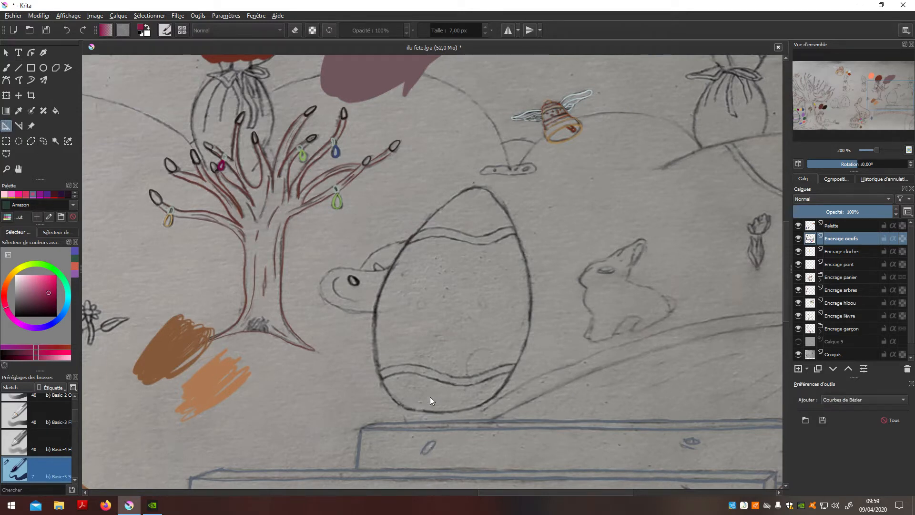
click(481, 187)
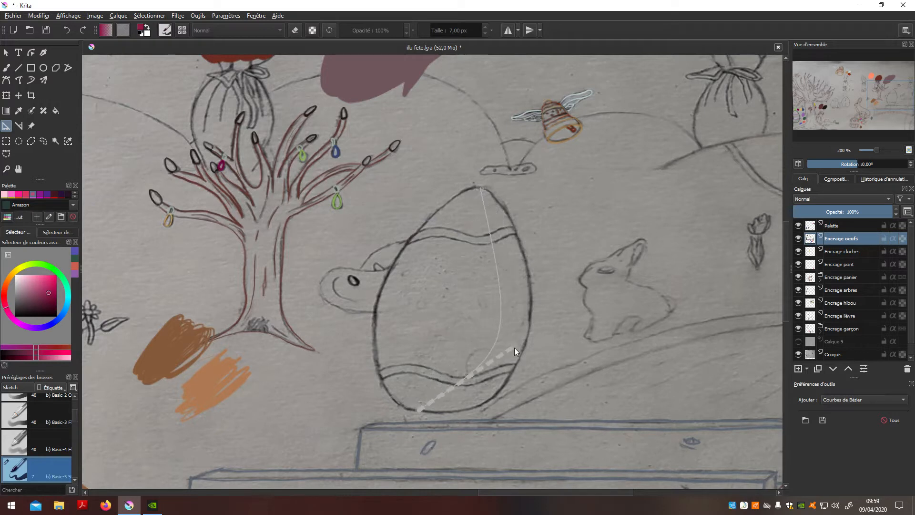
click(493, 399)
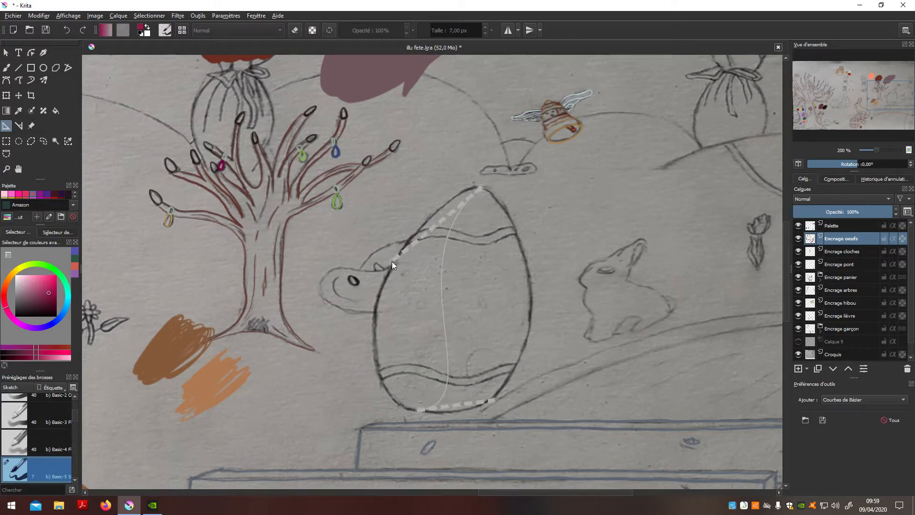
click(392, 262)
drag(490, 400, 332, 367)
drag(391, 263, 423, 259)
click(443, 324)
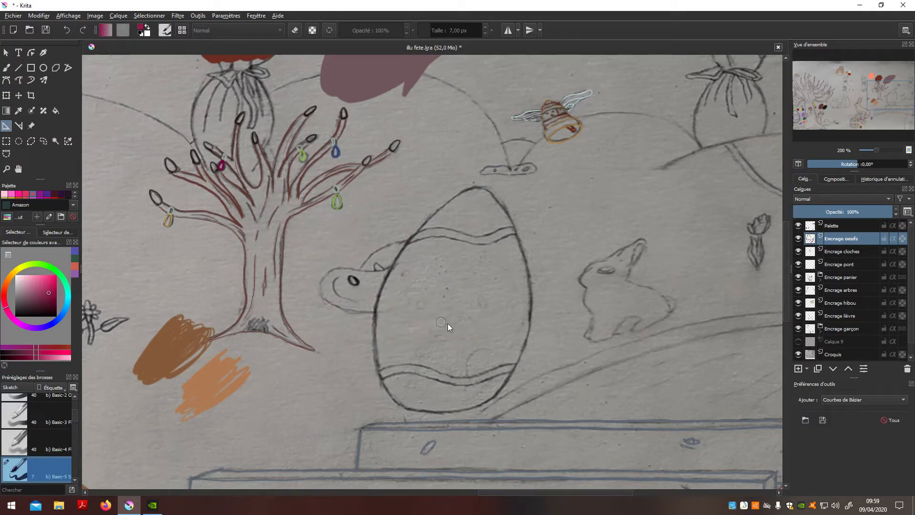
- Try to wrap a Bézier assistant around the egg from two points on its base, adjusting its handles, and remove it
click(431, 412)
click(476, 425)
click(490, 401)
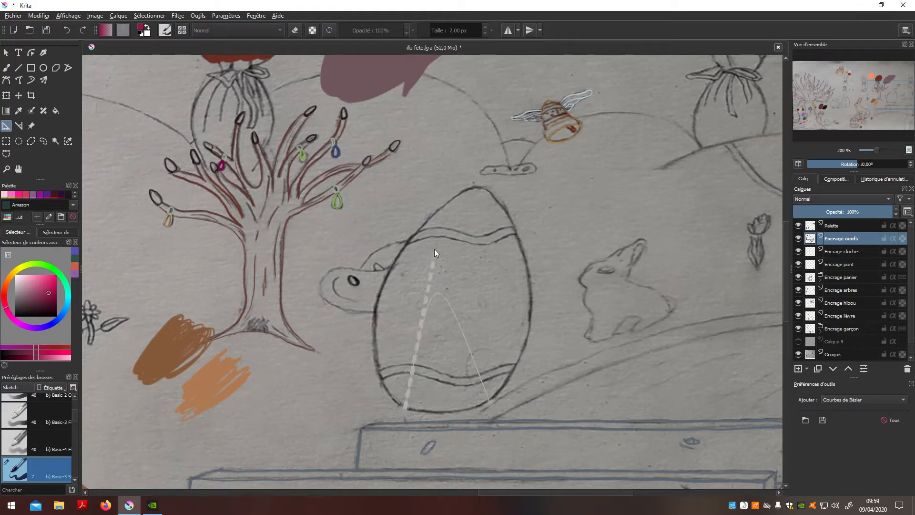
click(425, 220)
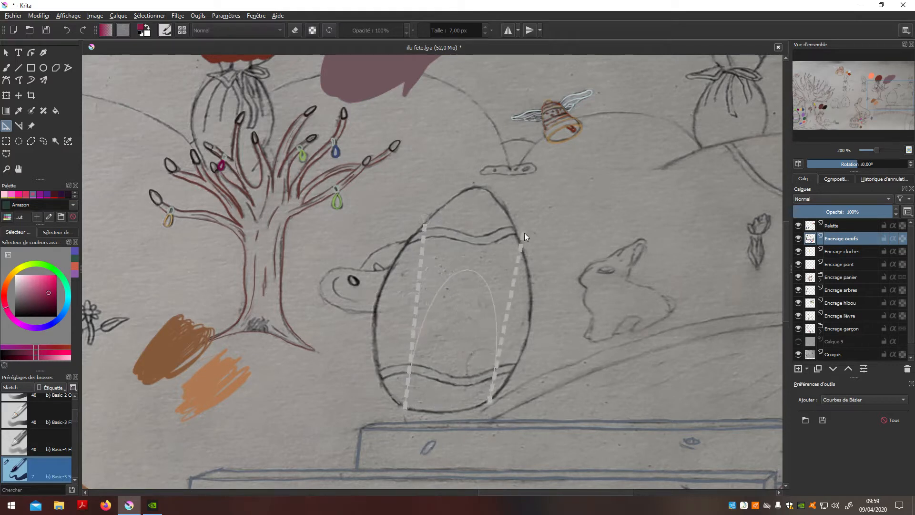
click(522, 247)
drag(521, 247, 641, 128)
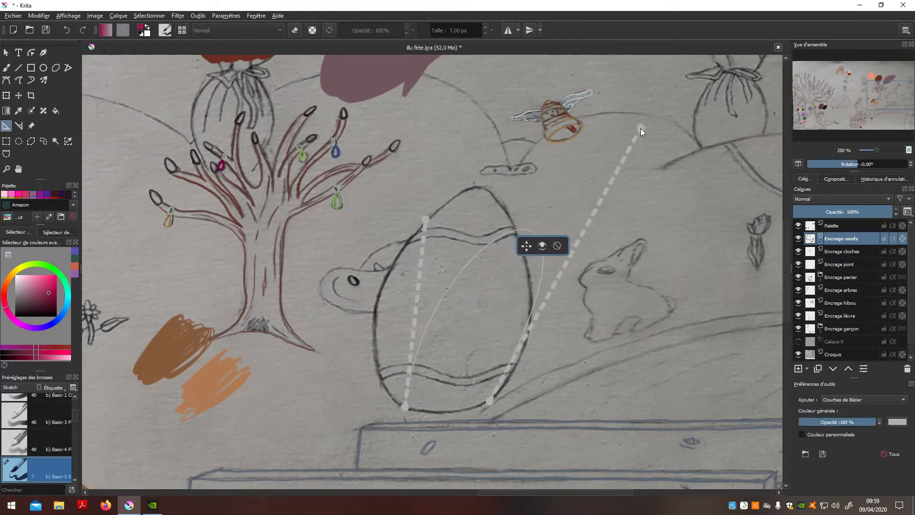
drag(427, 218, 255, 233)
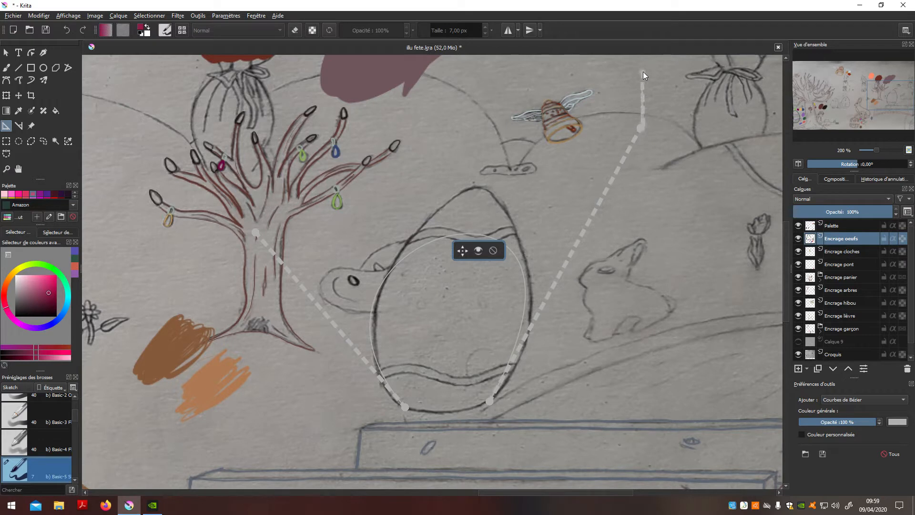
drag(644, 112, 612, 11)
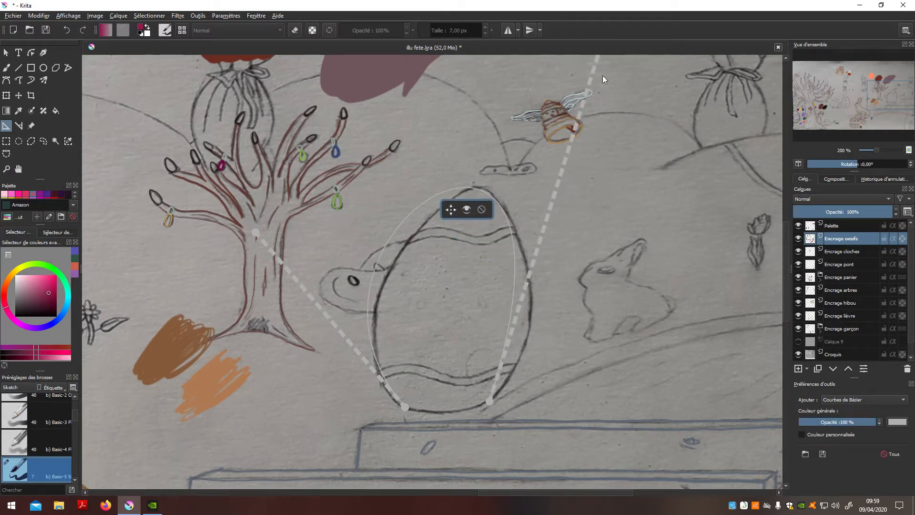
drag(255, 233, 282, 245)
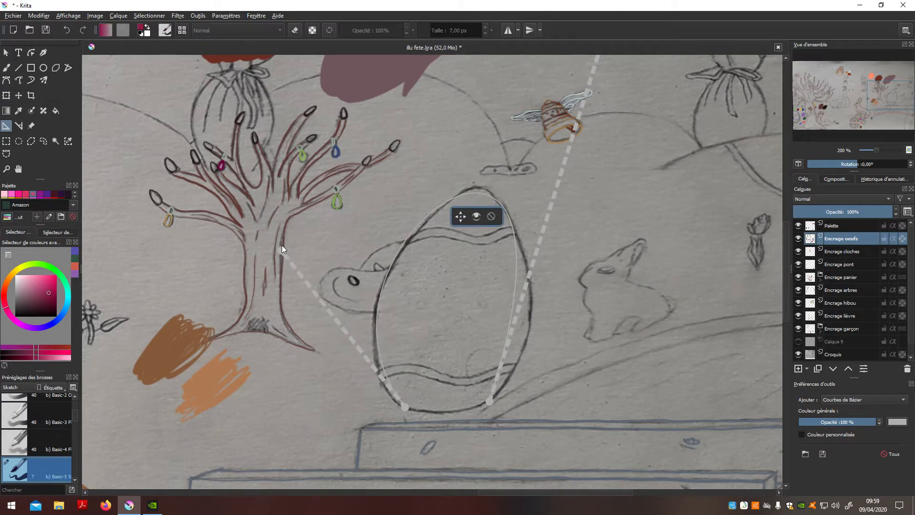
drag(489, 399, 413, 408)
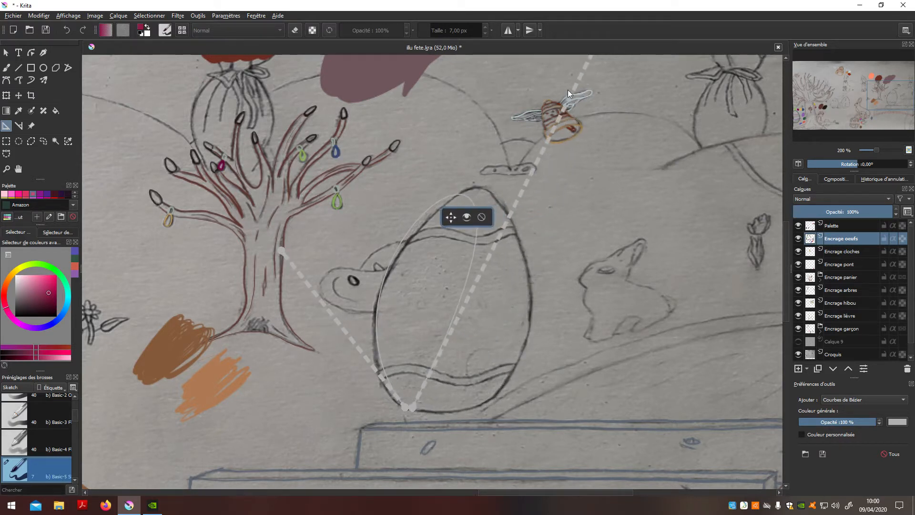
click(481, 217)
- Try to trace the whole egg outline in magenta with the Bézier curve tool and a 7 px brush, and undo it
click(6, 79)
click(463, 189)
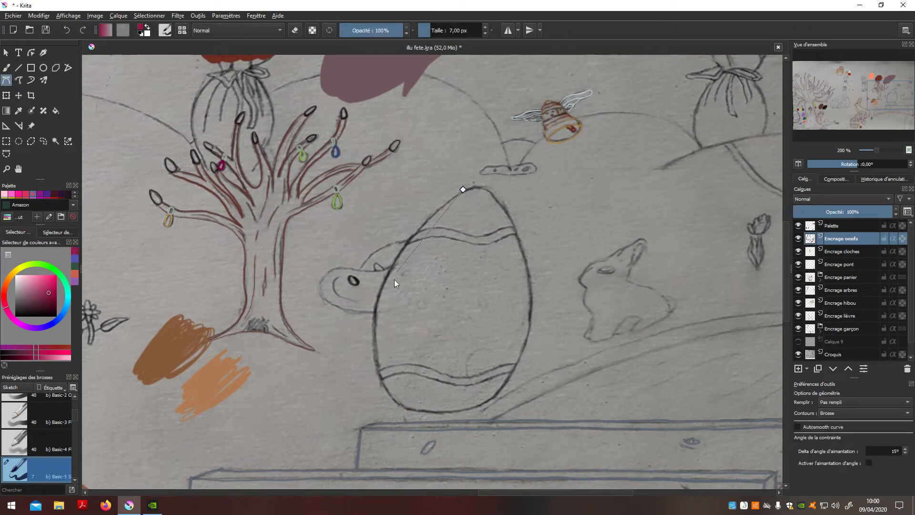
drag(373, 328, 483, 407)
drag(515, 363, 534, 317)
drag(508, 216, 496, 197)
click(462, 190)
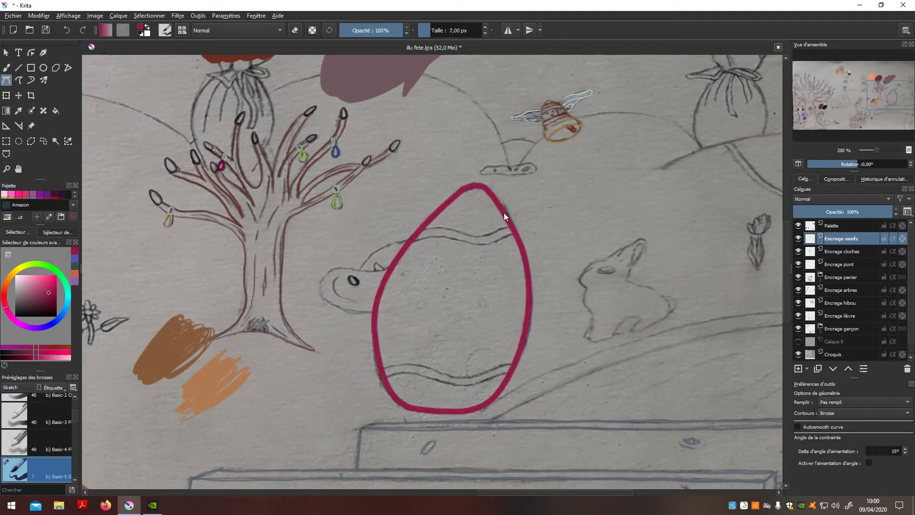
scroll(517, 236, down, 2)
scroll(514, 244, up, 2)
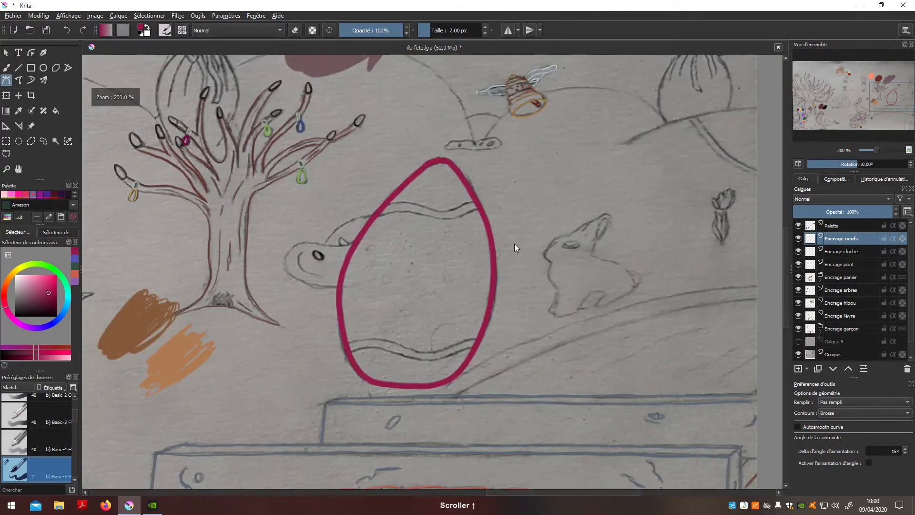
key(ctrl+z)
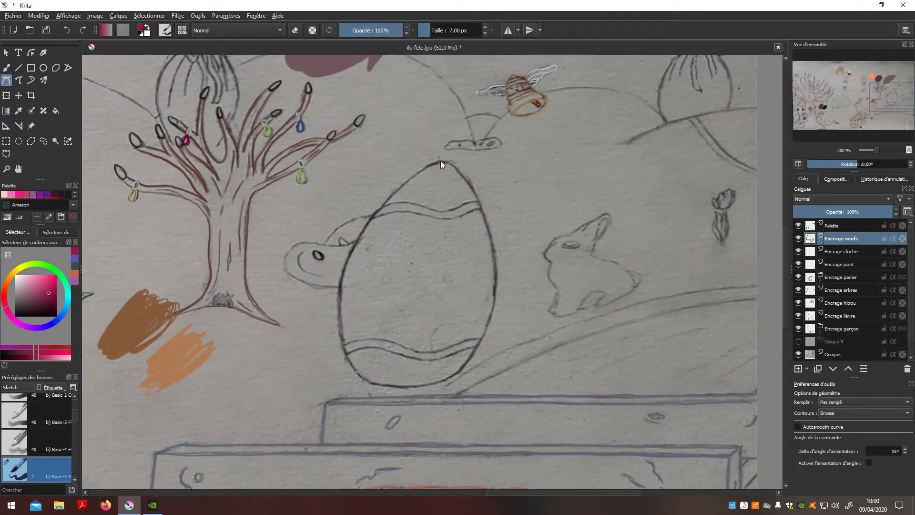
- Try to trace the egg outline once more with fewer Bézier curve nodes, and undo the curve
drag(339, 295, 349, 367)
drag(455, 377, 454, 375)
click(447, 161)
key(ctrl+z)
- Align the horizontal mirror axis with the egg's tip, try to paint the outline symmetrically with the freehand brush, and undo the stroke
scroll(665, 192, down, 5)
drag(456, 81, 607, 109)
scroll(602, 144, up, 3)
key(n)
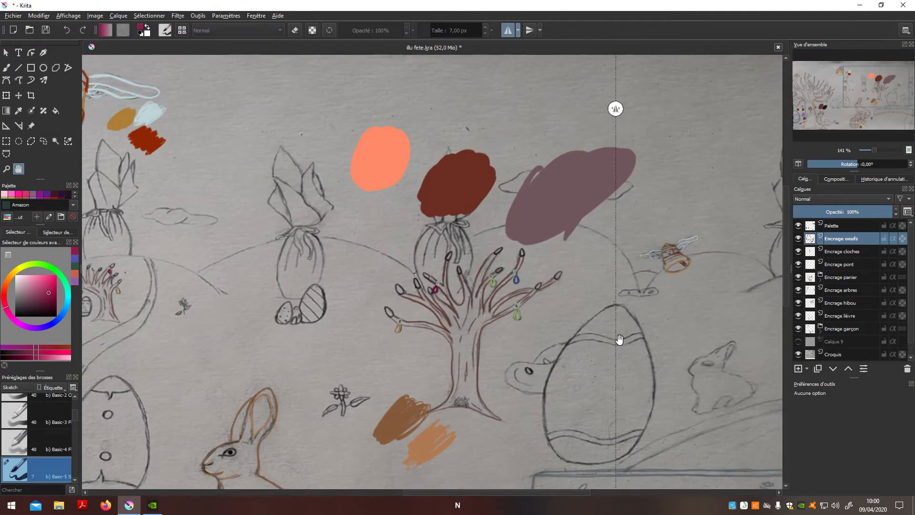
drag(676, 348, 462, 244)
scroll(461, 245, up, 1)
key(b)
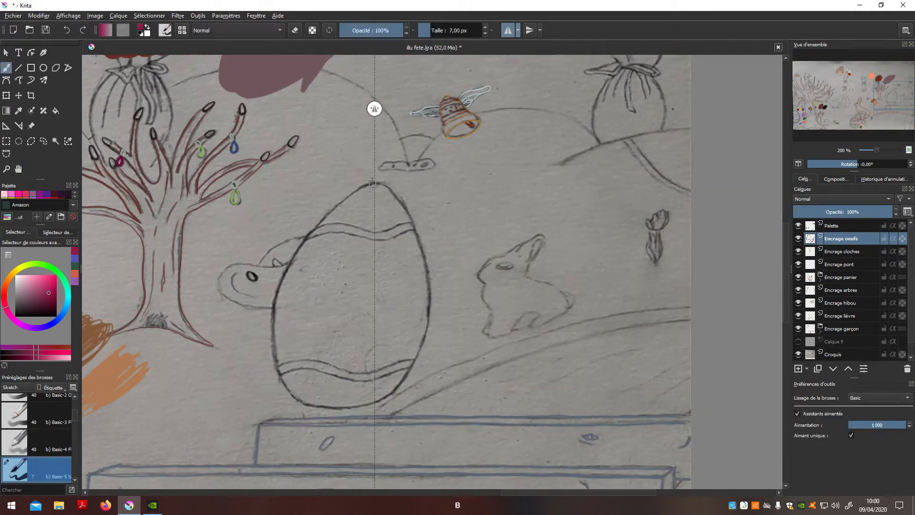
mouse_move(375, 182)
mouse_down()
mouse_move(317, 228)
mouse_move(292, 264)
mouse_move(272, 338)
mouse_move(285, 388)
mouse_move(308, 409)
mouse_move(375, 414)
mouse_up()
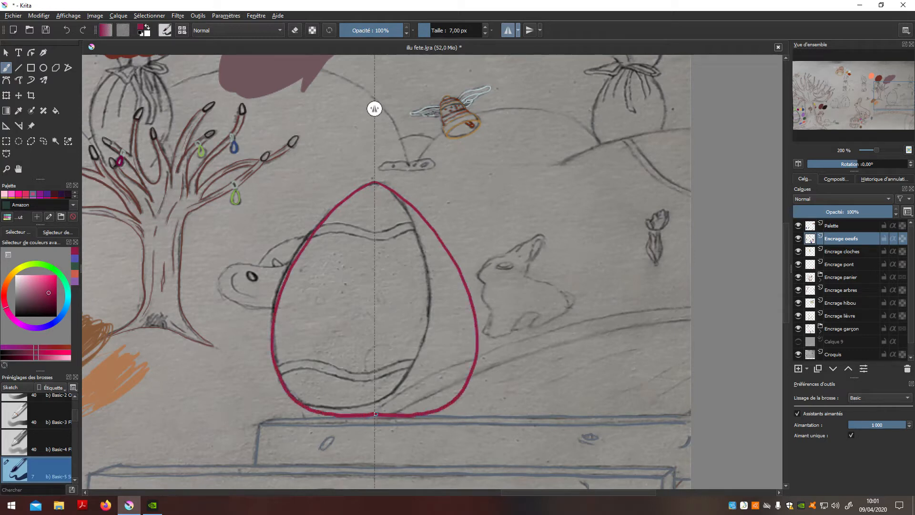
key(ctrl+z)
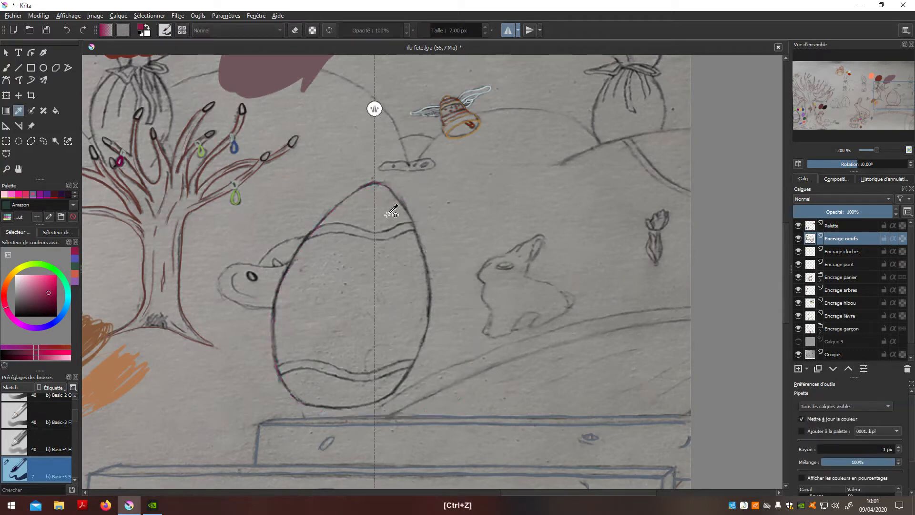
- Try a second mirrored brush stroke for the egg's outline, undo it, and turn off horizontal mirroring
key(b)
mouse_move(375, 181)
mouse_down()
mouse_move(319, 226)
mouse_move(289, 283)
mouse_move(286, 343)
mouse_move(312, 399)
mouse_move(370, 416)
mouse_up()
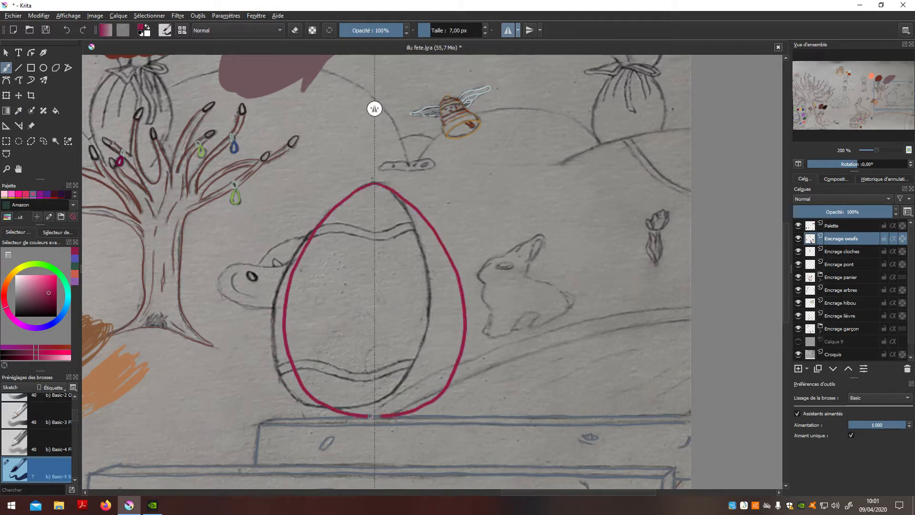
key(ctrl+z)
click(509, 30)
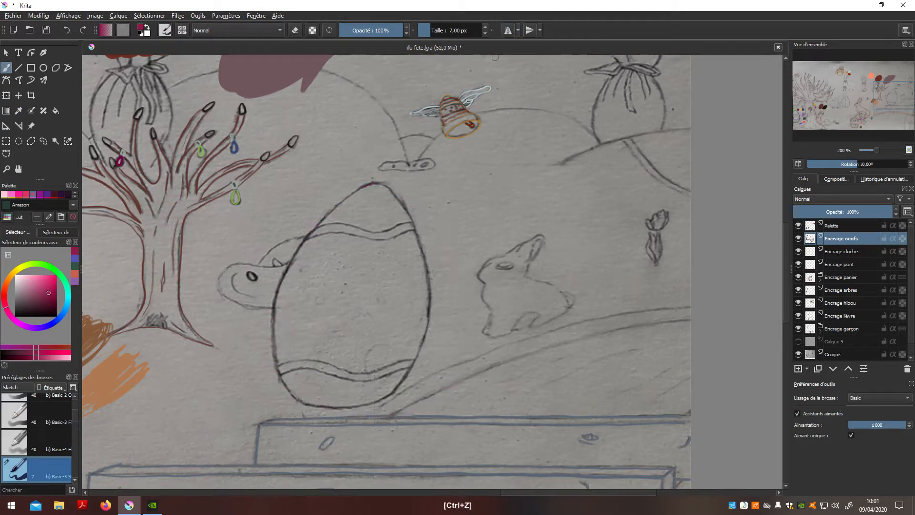
- Try to ink the complete egg outline freehand in magenta without mirroring, undoing each attempt
mouse_move(334, 207)
mouse_down()
mouse_move(292, 263)
mouse_move(274, 323)
mouse_move(285, 380)
mouse_up()
drag(323, 411, 343, 414)
key(ctrl+z)
mouse_move(379, 183)
mouse_down()
mouse_move(423, 251)
mouse_move(433, 284)
mouse_move(408, 218)
mouse_move(428, 289)
mouse_move(427, 324)
mouse_move(412, 371)
mouse_move(380, 400)
mouse_move(316, 403)
mouse_move(283, 380)
mouse_move(274, 325)
mouse_move(293, 254)
mouse_move(365, 183)
mouse_move(387, 183)
mouse_move(342, 198)
mouse_move(311, 231)
mouse_move(275, 314)
mouse_move(285, 379)
mouse_move(327, 409)
mouse_move(361, 410)
mouse_move(391, 391)
mouse_move(417, 323)
mouse_move(412, 241)
mouse_move(387, 191)
mouse_move(371, 182)
mouse_up()
key(ctrl+z)
key(ctrl+z)
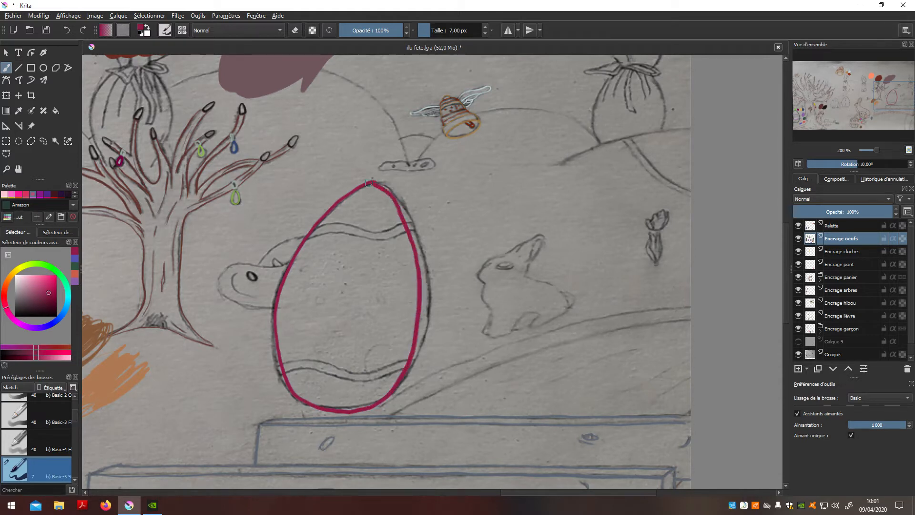
key(ctrl+z)
drag(374, 182, 307, 231)
key(ctrl+z)
mouse_move(373, 181)
mouse_down()
mouse_move(307, 236)
mouse_move(274, 303)
mouse_move(277, 358)
mouse_move(304, 405)
mouse_move(384, 404)
mouse_move(417, 347)
mouse_move(425, 279)
mouse_move(398, 212)
mouse_move(373, 183)
mouse_up()
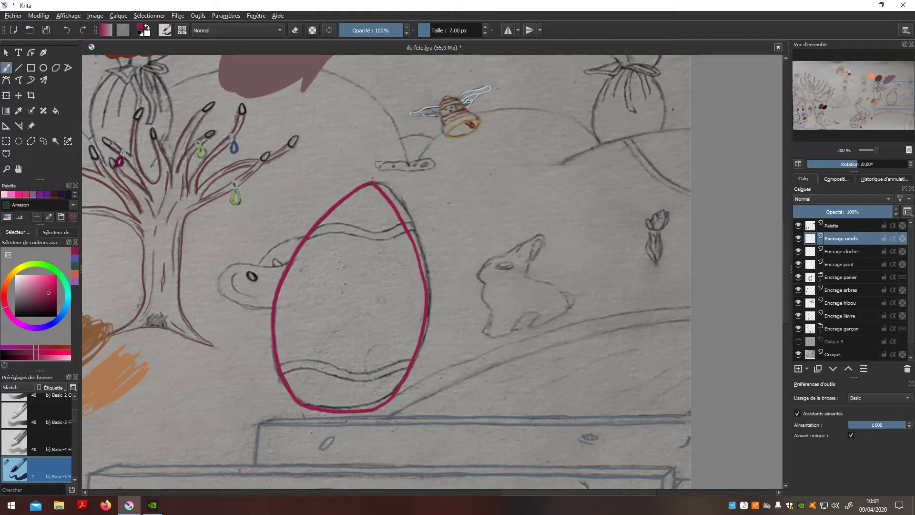
key(ctrl+z)
- Try a new freehand egg outline, compare it against the white Calque 9 layer, and undo it along with the following attempt
mouse_move(386, 186)
mouse_down()
mouse_move(430, 275)
mouse_move(426, 341)
mouse_move(404, 387)
mouse_move(384, 399)
mouse_move(328, 406)
mouse_move(288, 387)
mouse_move(274, 358)
mouse_move(276, 295)
mouse_move(321, 215)
mouse_move(360, 186)
mouse_up()
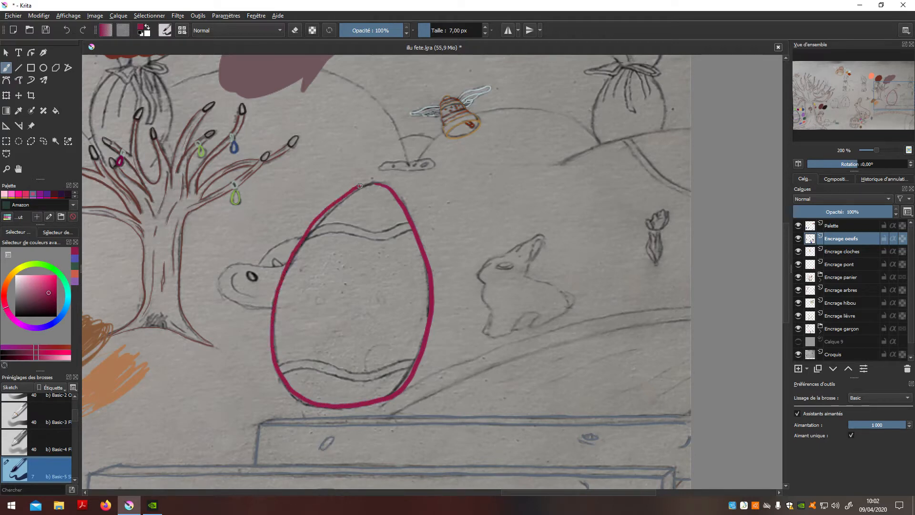
click(798, 341)
click(799, 342)
key(ctrl+z)
mouse_move(371, 184)
mouse_down()
mouse_move(299, 246)
mouse_move(327, 215)
mouse_move(297, 249)
mouse_move(275, 316)
mouse_move(285, 380)
mouse_move(306, 404)
mouse_move(353, 414)
mouse_up()
key(ctrl+z)
key(ctrl+z)
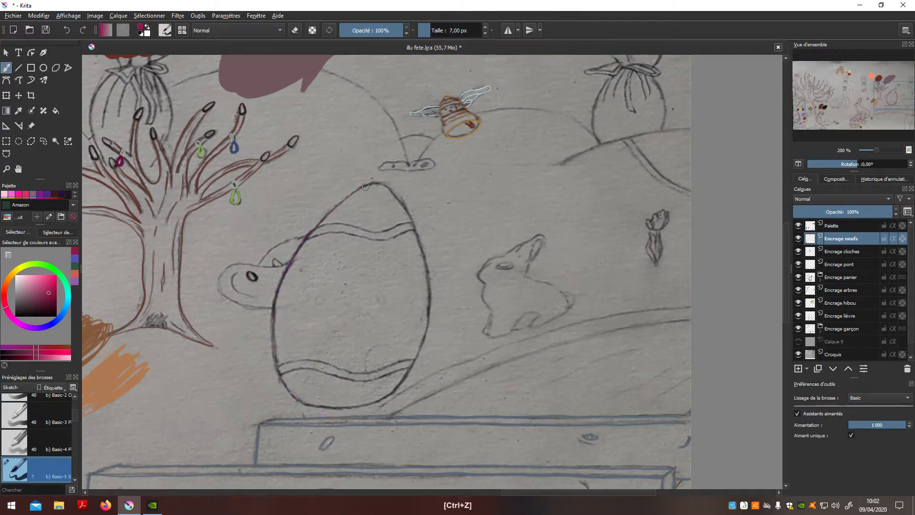
- Try to ink the egg outline again, judge its shape over the white Calque 9 layer, and undo it
mouse_move(387, 189)
mouse_down()
mouse_move(426, 264)
mouse_move(416, 355)
mouse_move(387, 403)
mouse_move(337, 408)
mouse_move(293, 396)
mouse_move(271, 339)
mouse_move(286, 263)
mouse_move(339, 199)
mouse_move(380, 184)
mouse_up()
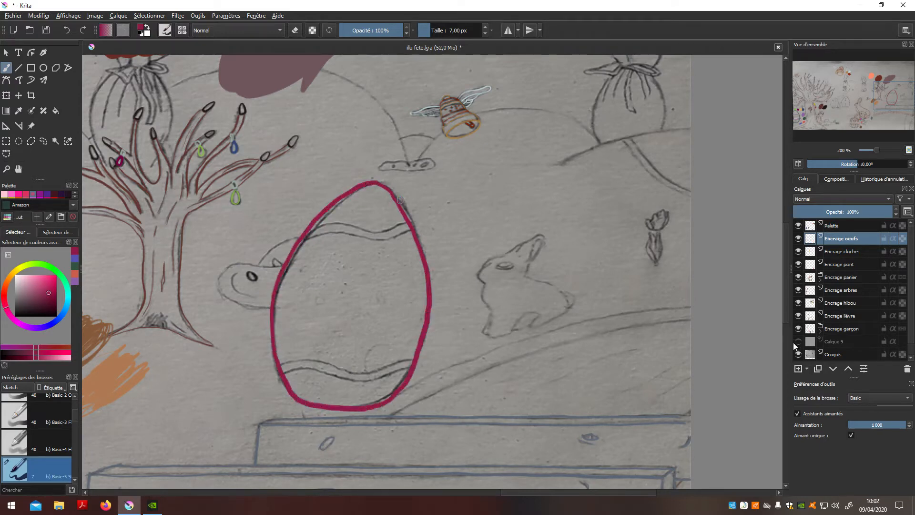
click(799, 341)
scroll(525, 299, down, 3)
scroll(525, 298, up, 1)
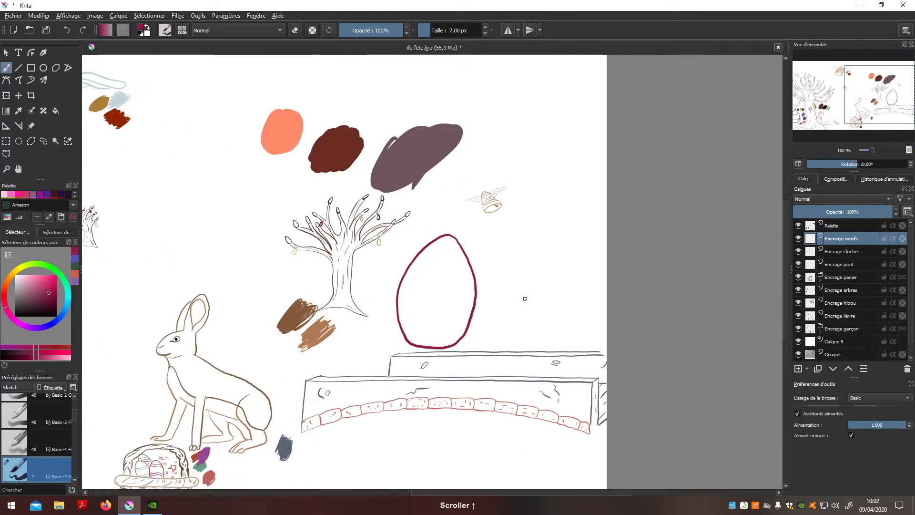
scroll(524, 299, up, 1)
key(ctrl+z)
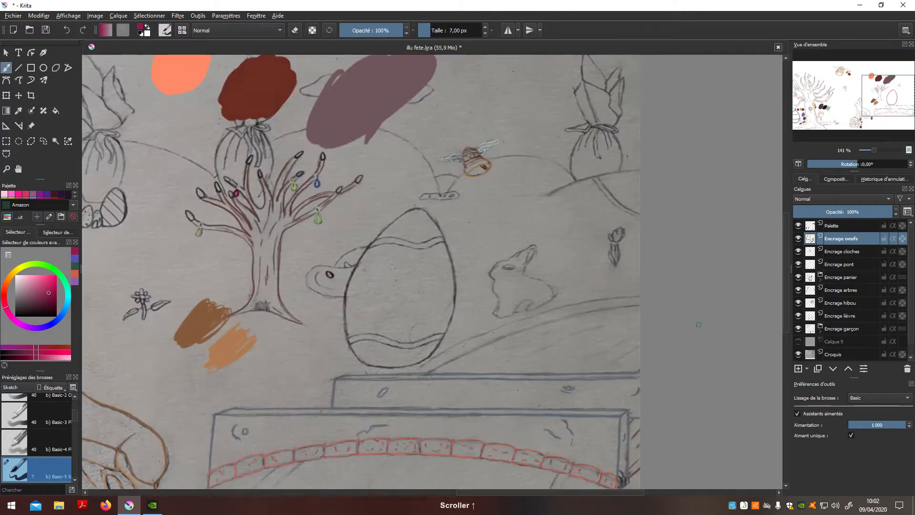
- Ink the egg's outline freehand in magenta on the Encrage oeufs layer with the canvas rotated 30°, and reset the rotation
scroll(424, 242, up, 1)
key(ctrl+])
key(ctrl+])
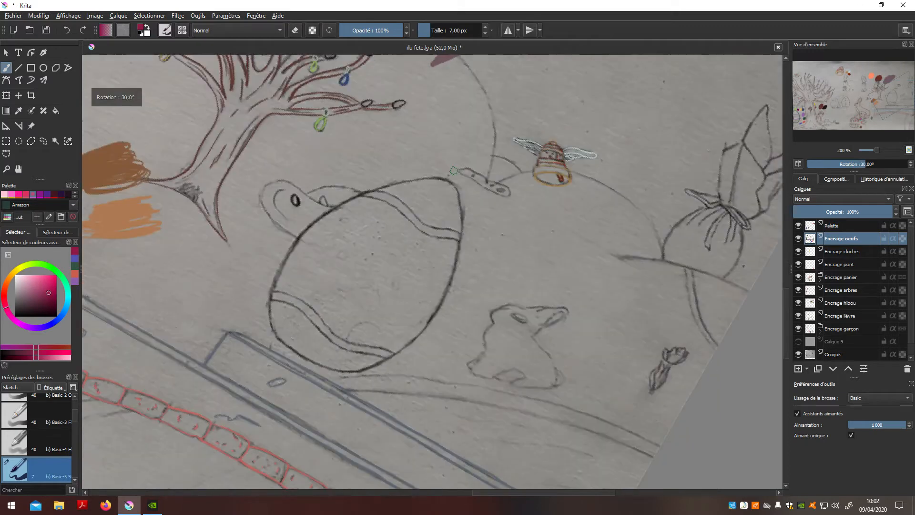
mouse_move(451, 183)
mouse_down()
mouse_move(461, 215)
mouse_move(449, 283)
mouse_move(412, 340)
mouse_move(370, 366)
mouse_move(327, 367)
mouse_move(285, 337)
mouse_move(273, 292)
mouse_move(305, 227)
mouse_move(377, 186)
mouse_move(442, 178)
mouse_up()
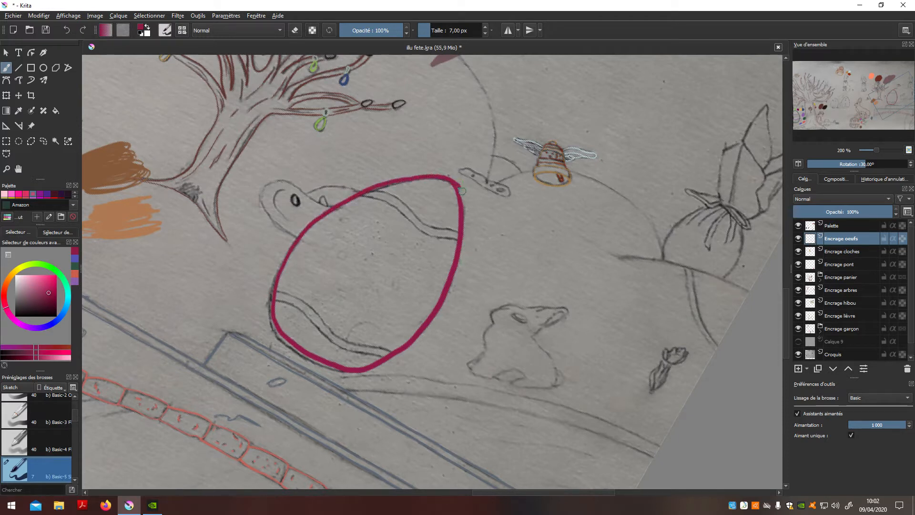
key(ctrl+z)
drag(448, 177, 364, 192)
key(ctrl+z)
mouse_move(443, 180)
mouse_down()
mouse_move(461, 231)
mouse_move(445, 297)
mouse_move(408, 346)
mouse_move(365, 370)
mouse_move(328, 370)
mouse_move(286, 344)
mouse_move(271, 312)
mouse_move(291, 249)
mouse_move(352, 198)
mouse_move(419, 175)
mouse_move(461, 198)
mouse_up()
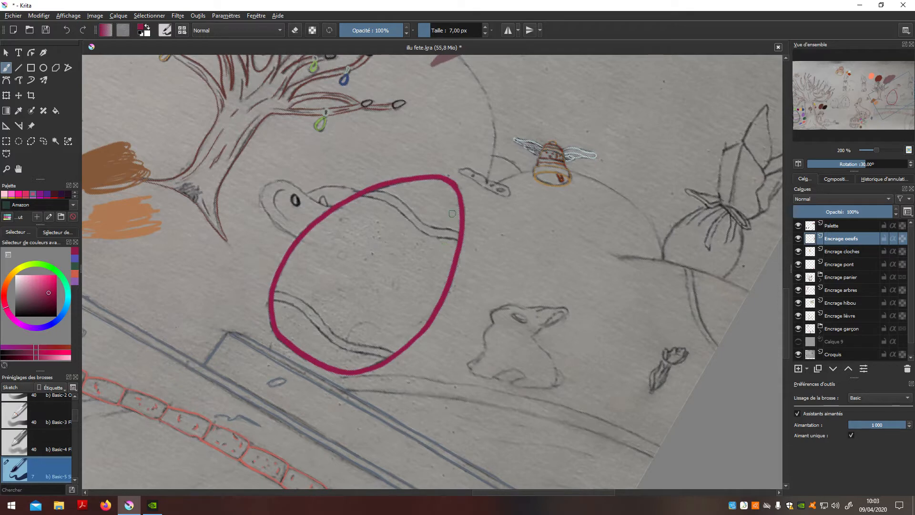
key(5)
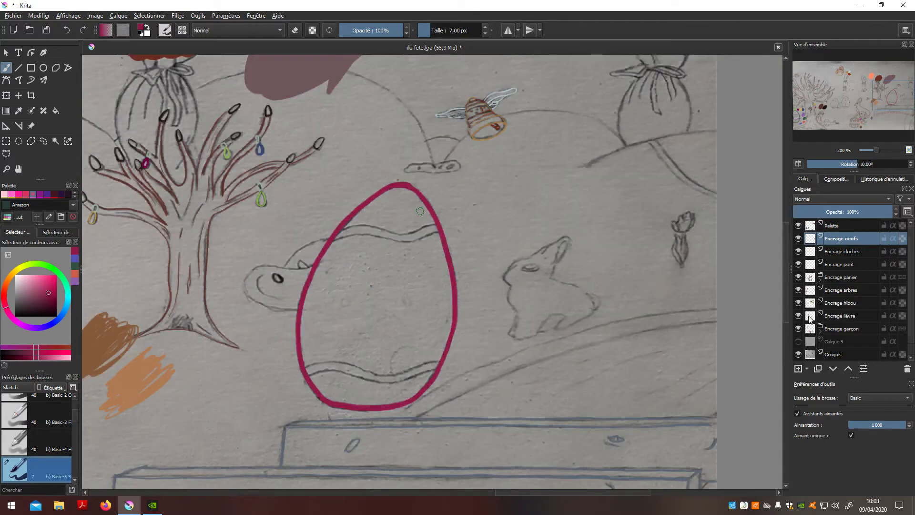
- Check the inked egg against the white Calque 9 layer, hide that layer, and paint a small magenta swatch beside the egg
click(799, 341)
scroll(724, 320, down, 4)
scroll(732, 324, up, 3)
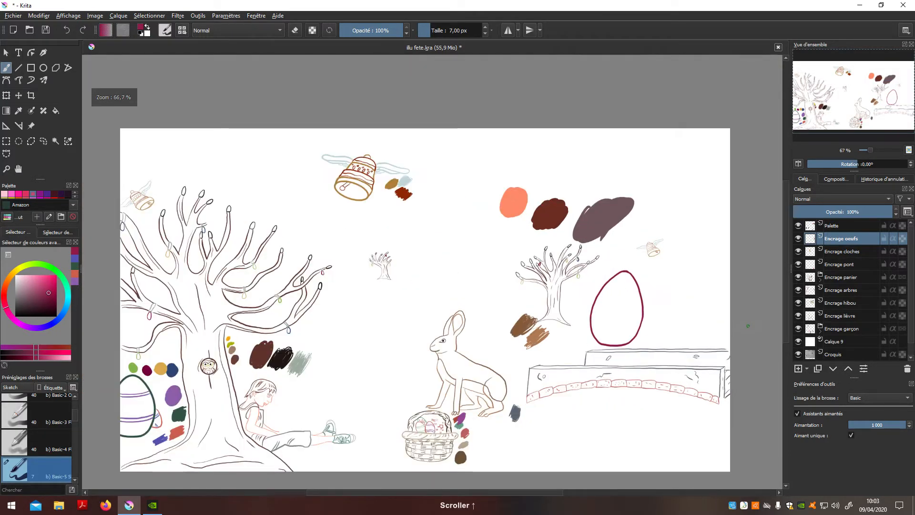
click(799, 341)
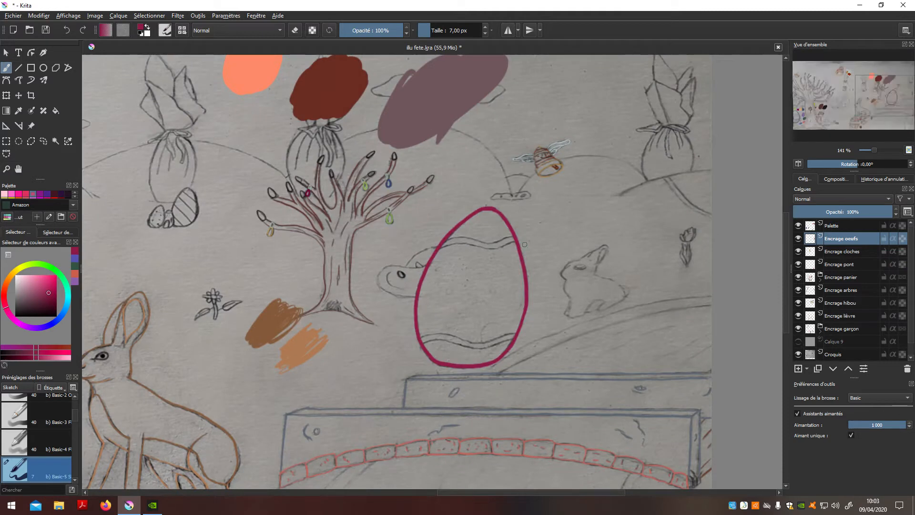
drag(545, 265, 543, 290)
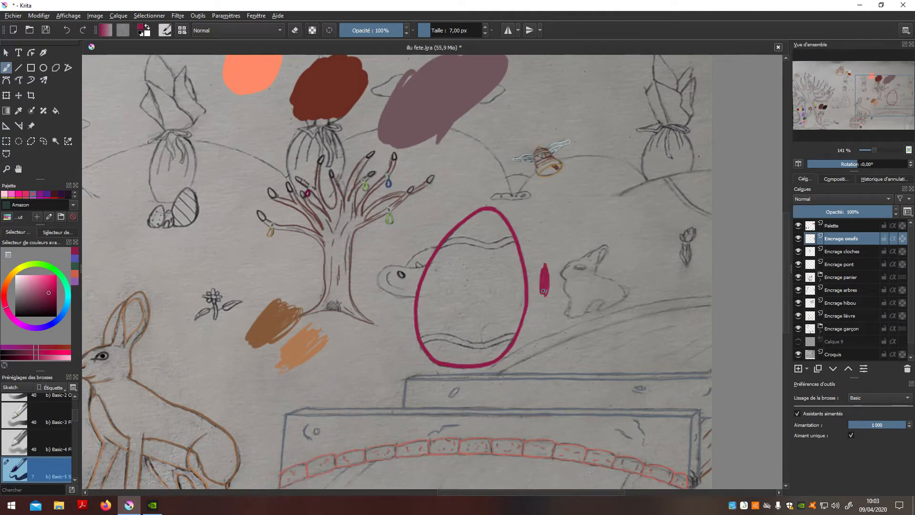
- Undo the swatch beside the egg and repaint it in magenta on the Palette layer
key(ctrl+z)
click(840, 226)
key(b)
mouse_move(546, 266)
mouse_down()
mouse_move(546, 297)
mouse_move(540, 262)
mouse_move(532, 268)
mouse_move(539, 305)
mouse_move(542, 275)
mouse_up()
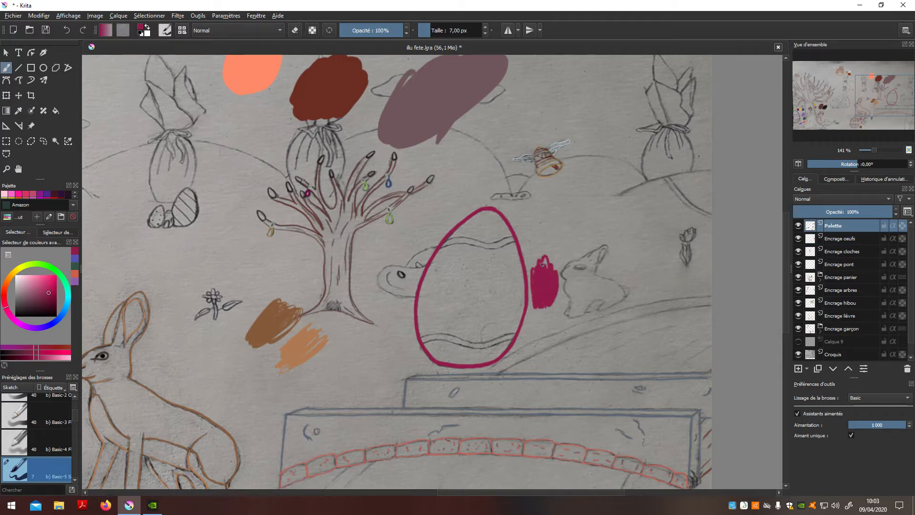
- Ink the two wavy lines of the egg's upper band in orange #f49f45 on the Encrage oeufs layer
click(853, 241)
scroll(510, 267, up, 2)
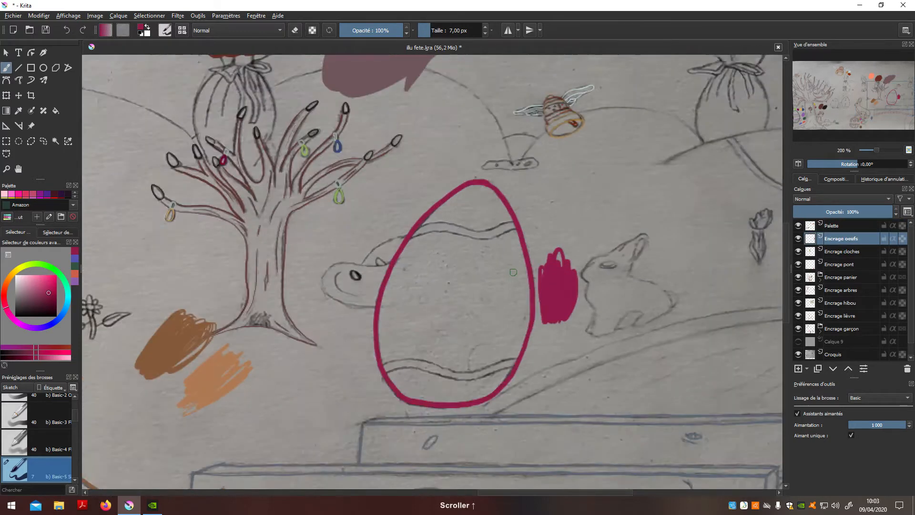
click(146, 33)
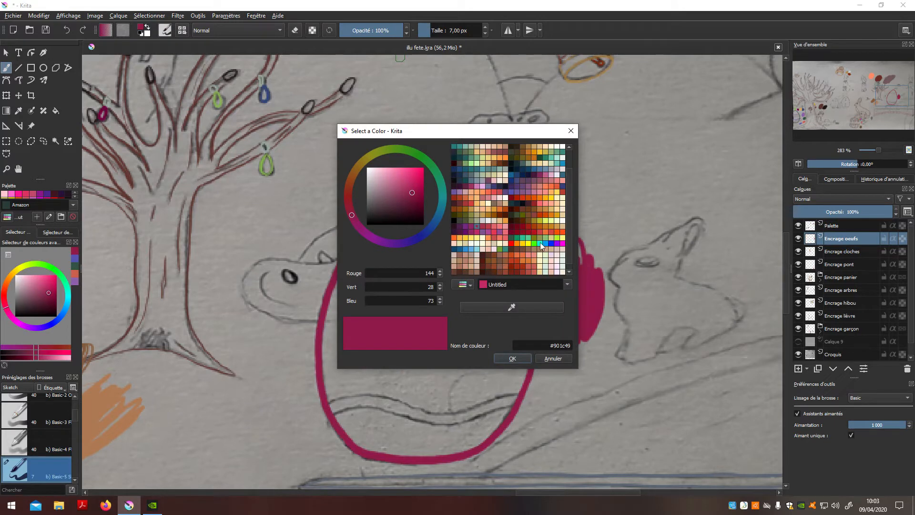
click(500, 156)
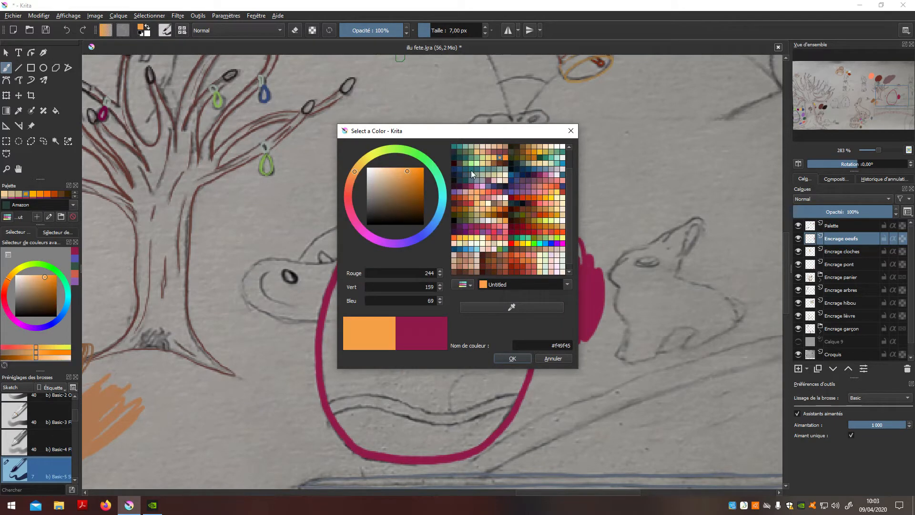
click(511, 360)
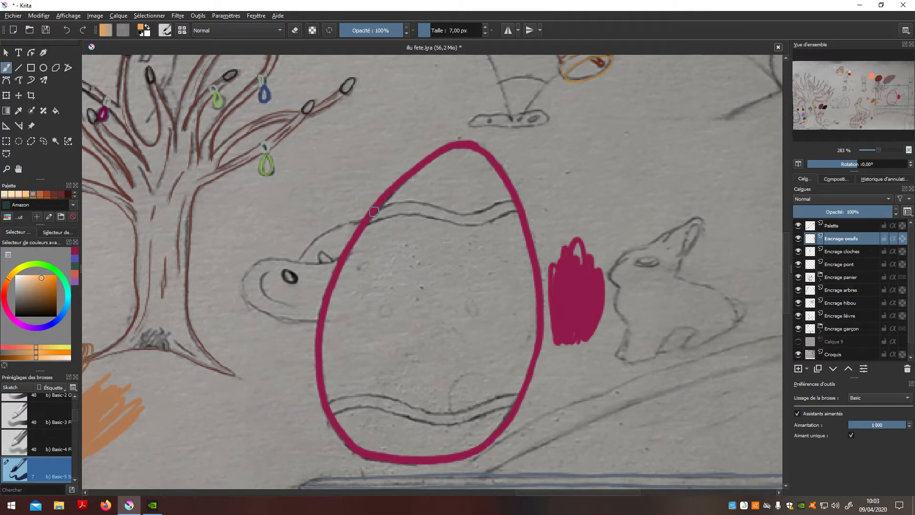
key(ctrl+z)
drag(381, 209, 463, 214)
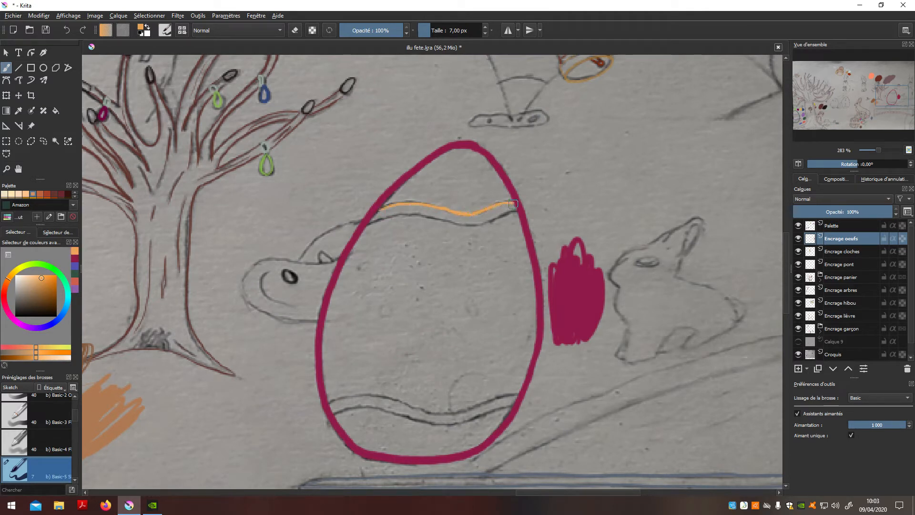
drag(386, 219, 487, 224)
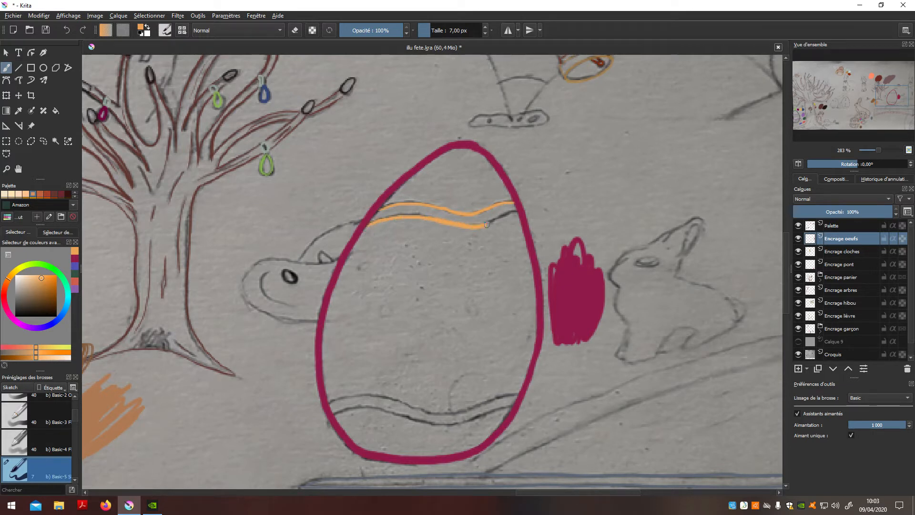
- Ink the two wavy lines of the egg's lower band in orange, undoing the first attempt
mouse_move(374, 395)
mouse_down()
mouse_move(440, 413)
mouse_move(518, 394)
mouse_up()
key(ctrl+z)
mouse_move(328, 402)
mouse_down()
mouse_move(373, 394)
mouse_move(442, 412)
mouse_move(506, 397)
mouse_up()
mouse_move(334, 417)
mouse_down()
mouse_move(363, 408)
mouse_move(460, 424)
mouse_up()
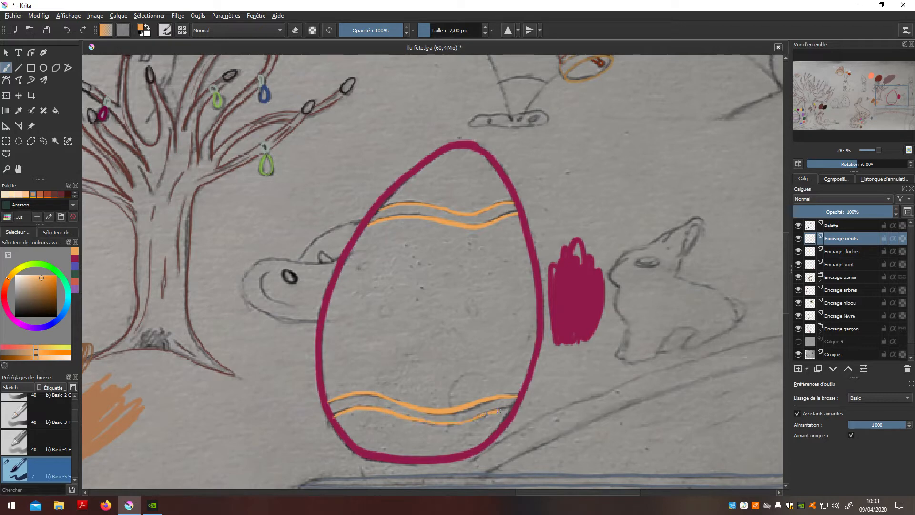
- Show the white Calque 9 layer and paint an orange swatch beside the magenta one on the Palette layer
click(802, 341)
mouse_move(587, 395)
mouse_down()
mouse_move(670, 353)
mouse_move(606, 382)
mouse_up()
key(ctrl+z)
click(842, 227)
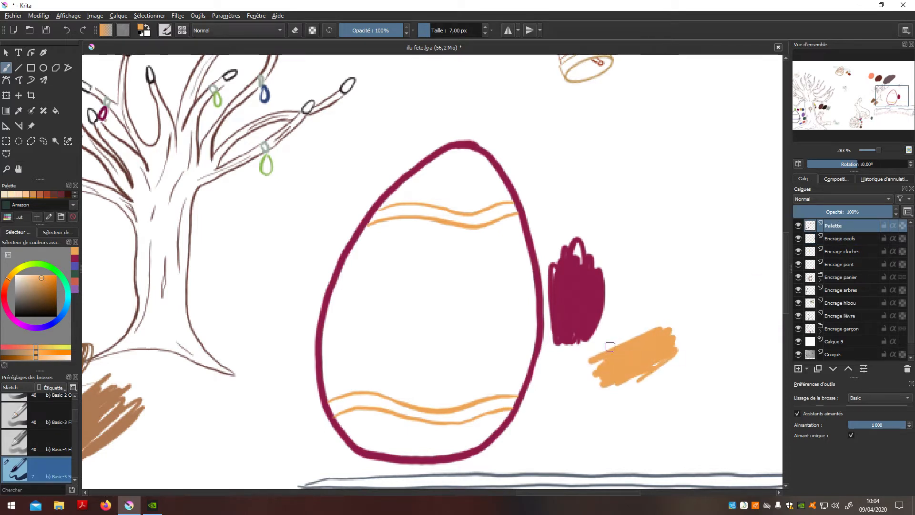
- Sample the magenta from its swatch, return to the Encrage oeufs layer and hide the white Calque 9 layer
ctrl+click(592, 326)
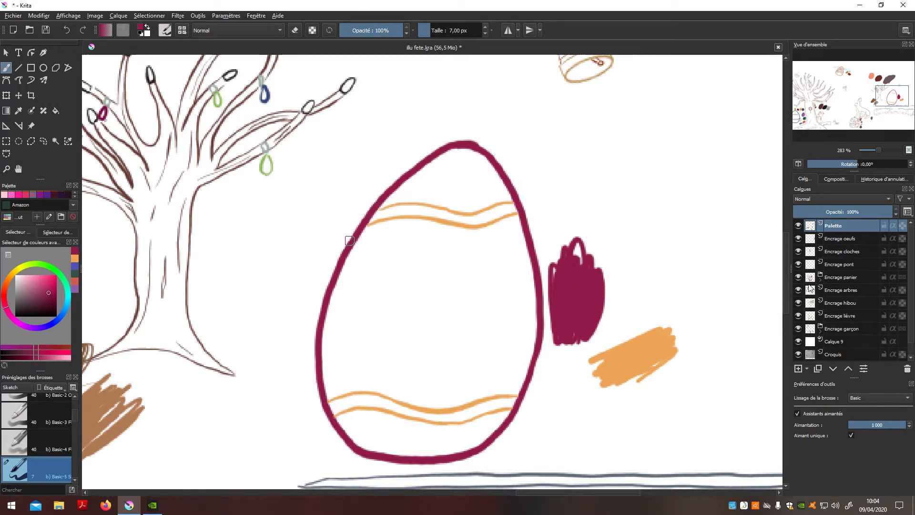
click(816, 239)
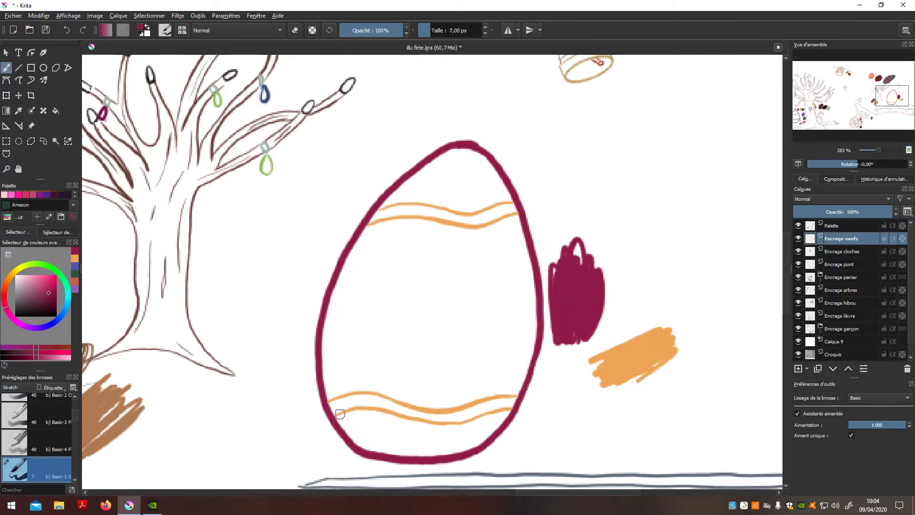
click(799, 342)
scroll(783, 340, down, 3)
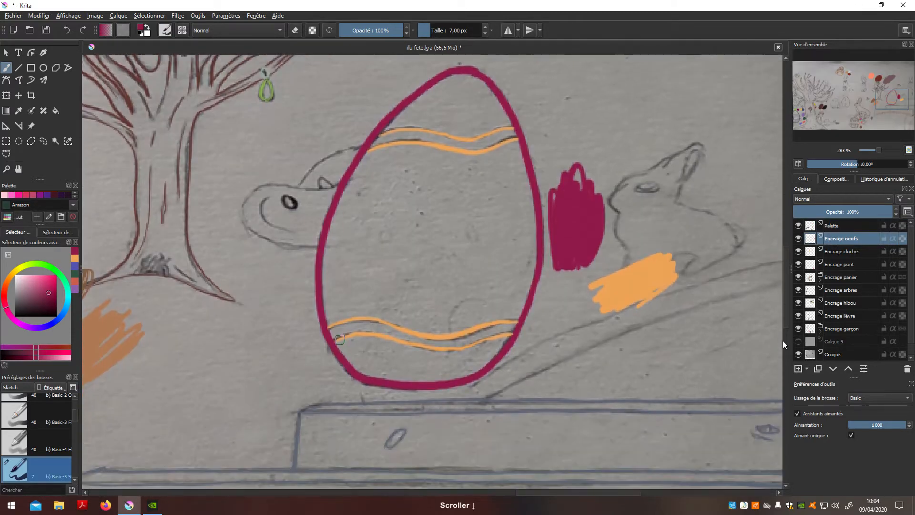
- Activate the Palette layer and set the brush color to dark red #890419 for the zigzag-topped egg beside the large tree
scroll(783, 341, down, 2)
ctrl+scroll(541, 303, up, 2)
ctrl+scroll(541, 302, down, 4)
key(h)
drag(543, 294, 467, 323)
scroll(393, 287, up, 1)
drag(395, 307, 538, 366)
scroll(541, 368, up, 1)
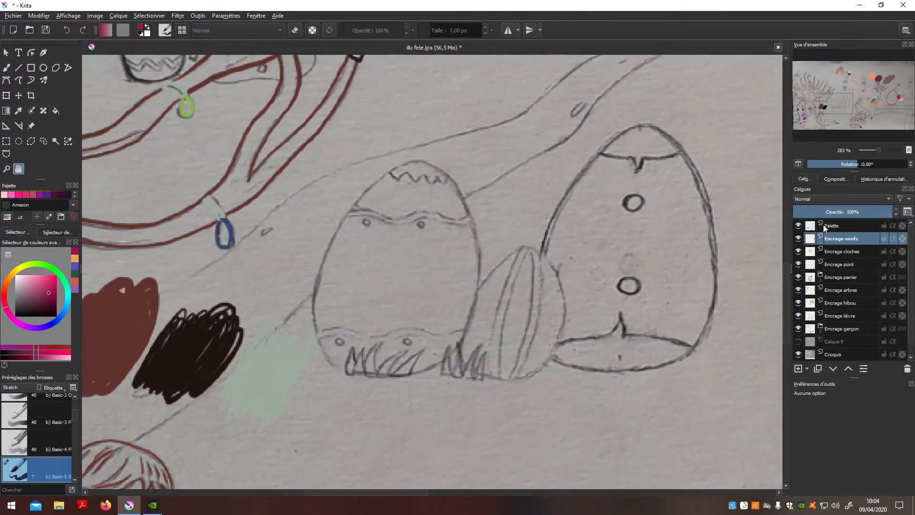
click(824, 227)
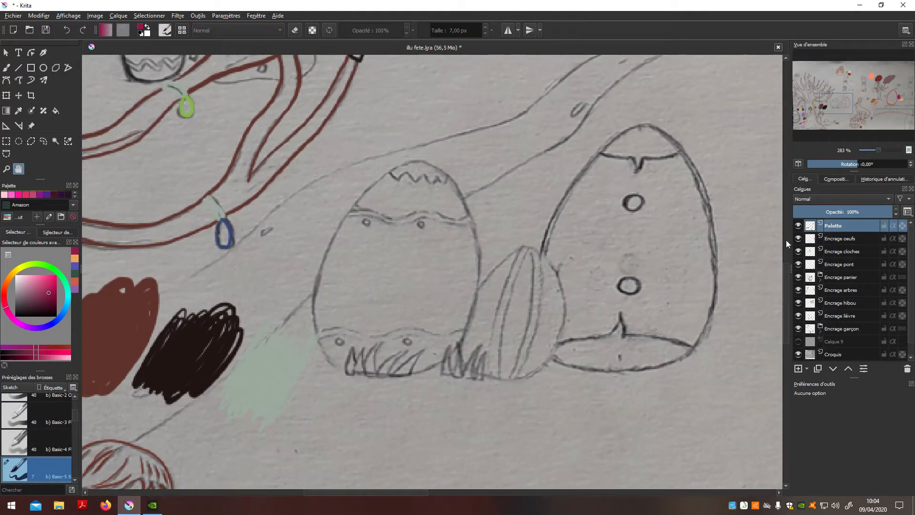
click(142, 29)
click(519, 231)
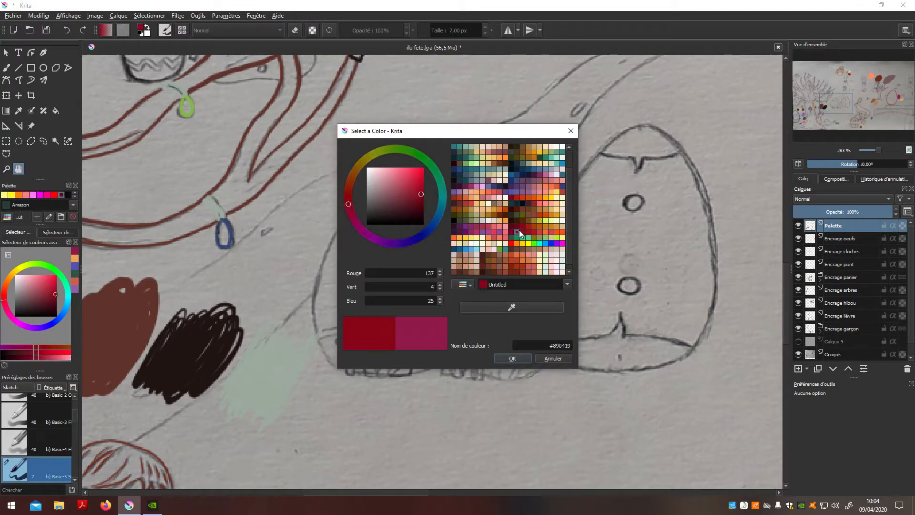
click(513, 358)
key(b)
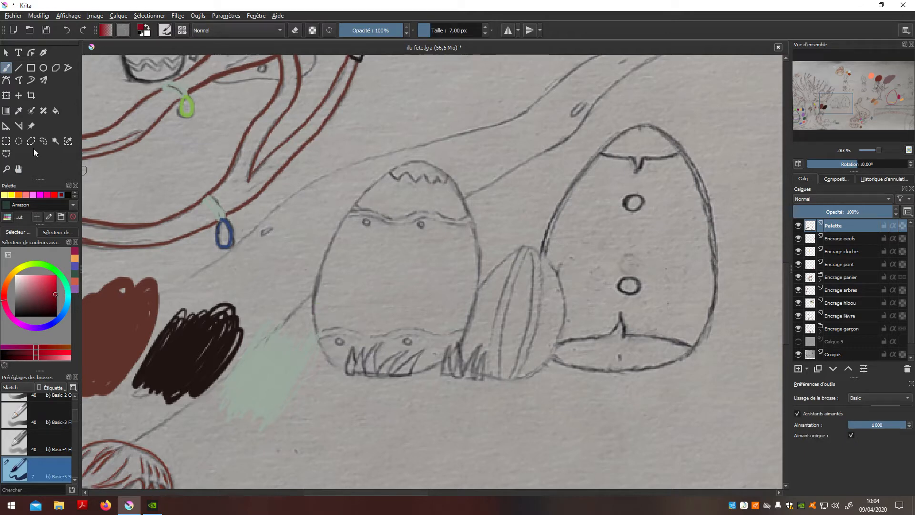
- Place a Bézier curve assistant over the zigzag-topped egg, with both ends at the egg's base
click(4, 127)
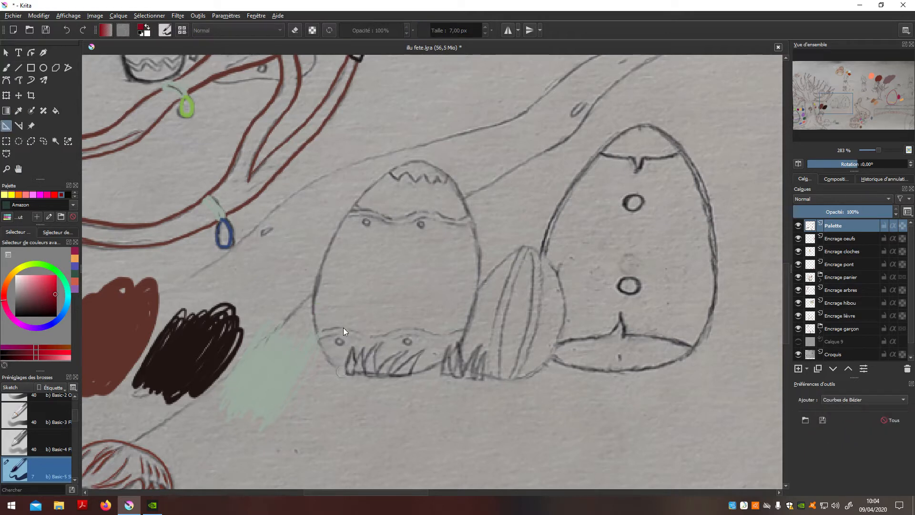
click(414, 374)
click(395, 170)
click(466, 199)
drag(394, 168, 277, 99)
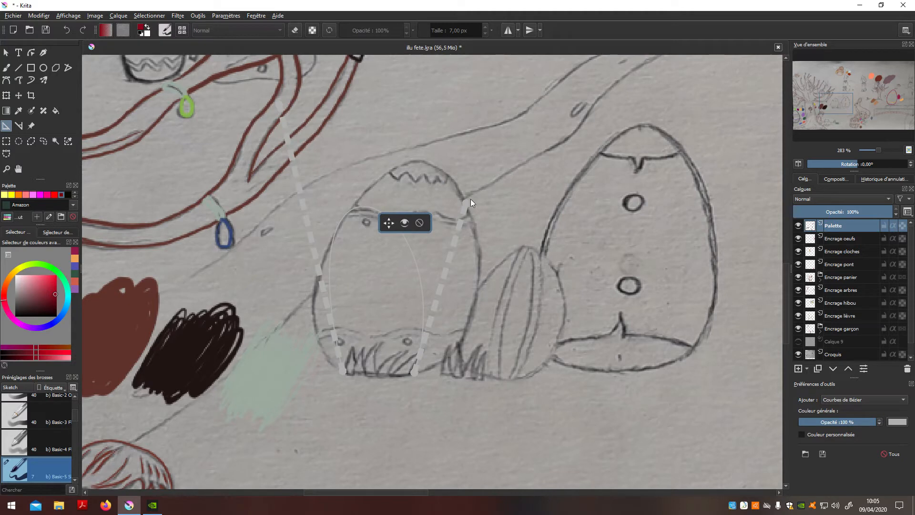
click(508, 171)
click(552, 187)
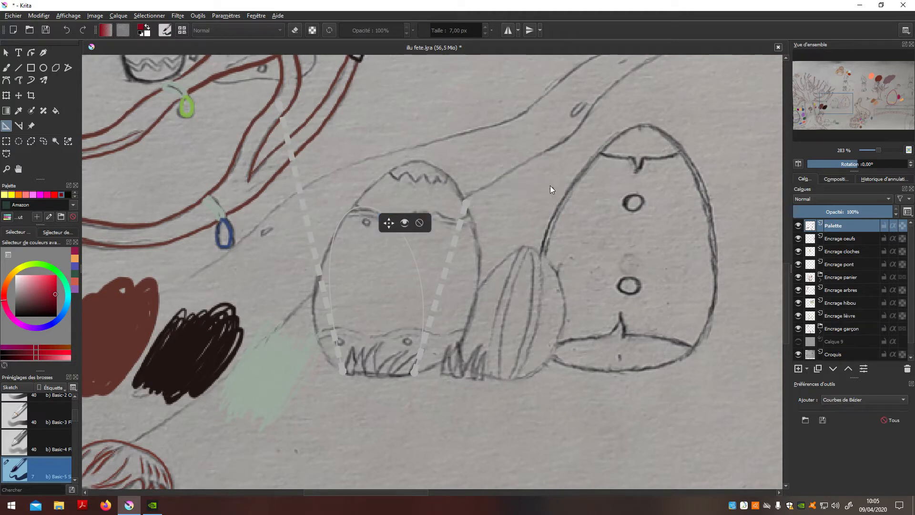
- Adjust the Bézier assistant's end points and handles so its curve follows the outline of the zigzag-topped egg
drag(466, 204, 629, 145)
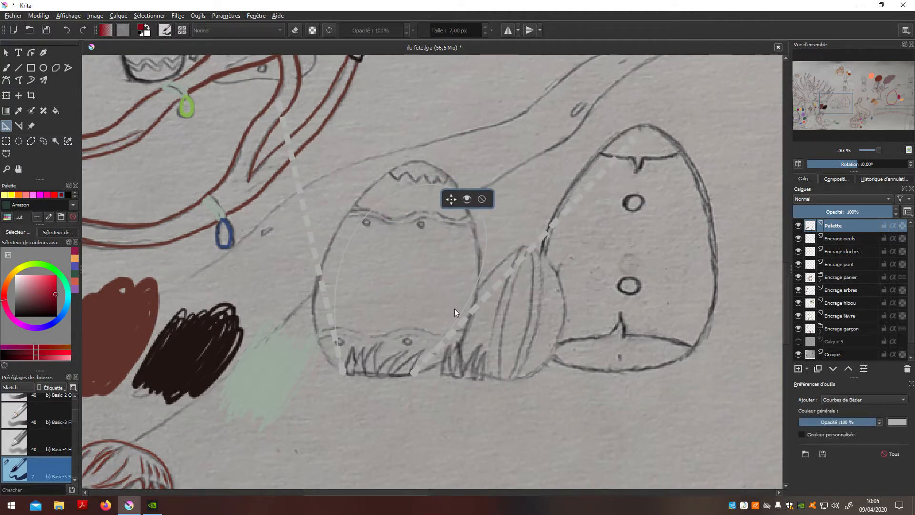
drag(430, 371, 428, 368)
drag(282, 101, 218, 164)
drag(633, 141, 606, 16)
drag(342, 364, 339, 373)
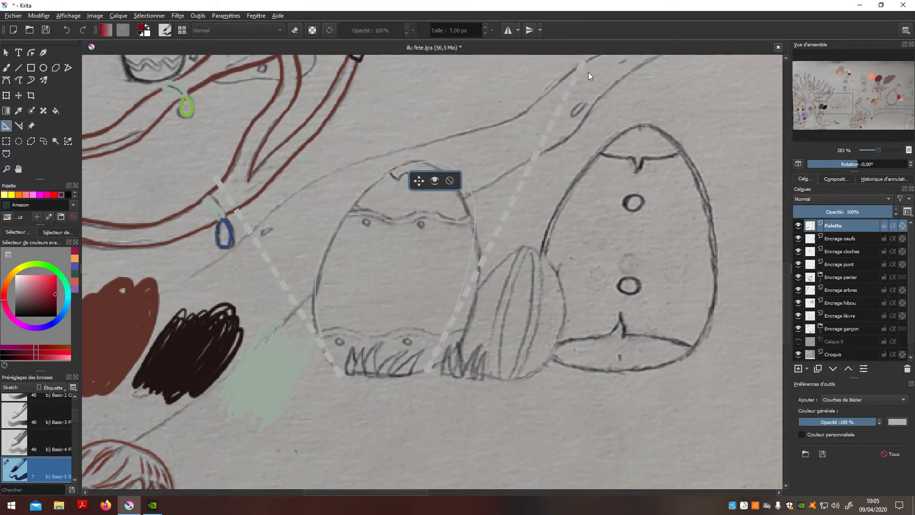
click(458, 180)
click(515, 181)
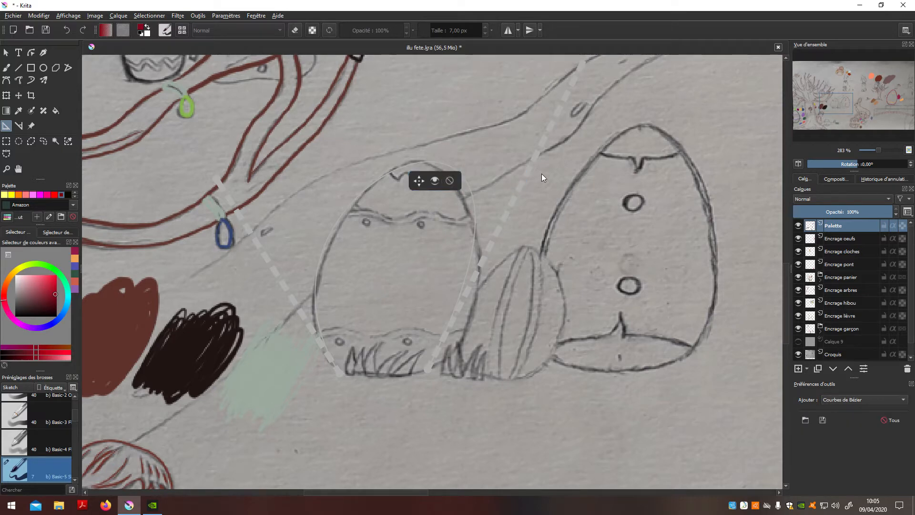
scroll(553, 143, down, 1)
scroll(543, 124, up, 1)
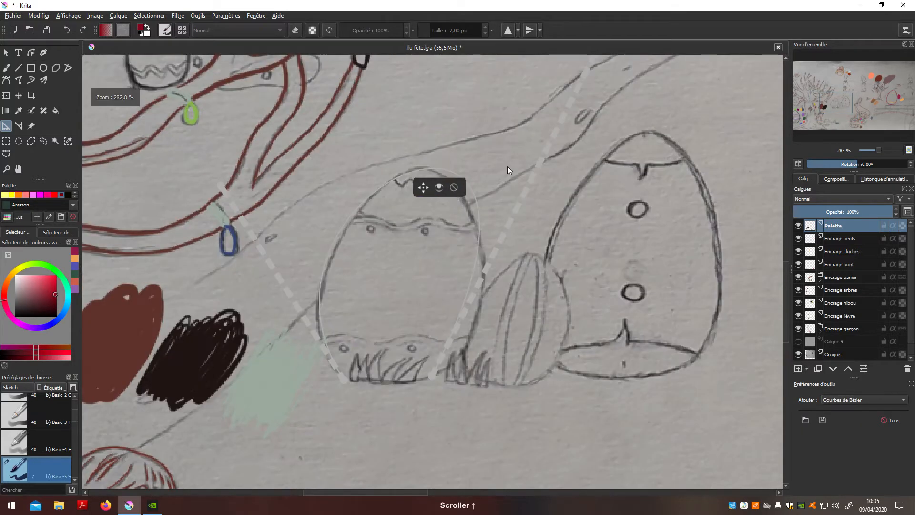
- Try to ink the zigzag-topped egg's outline in dark red with the brush, and undo the stroke
key(b)
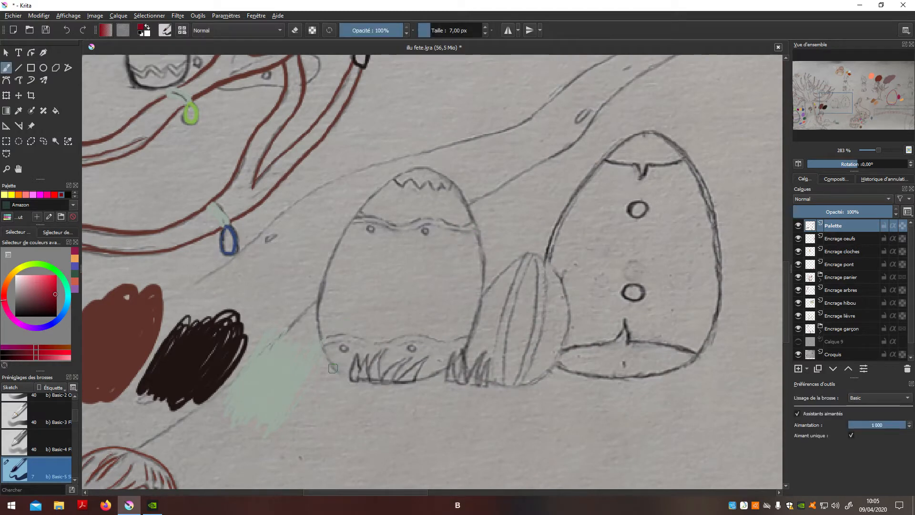
mouse_move(330, 263)
mouse_down()
mouse_move(384, 186)
mouse_move(402, 172)
mouse_move(438, 169)
mouse_move(473, 215)
mouse_move(479, 296)
mouse_up()
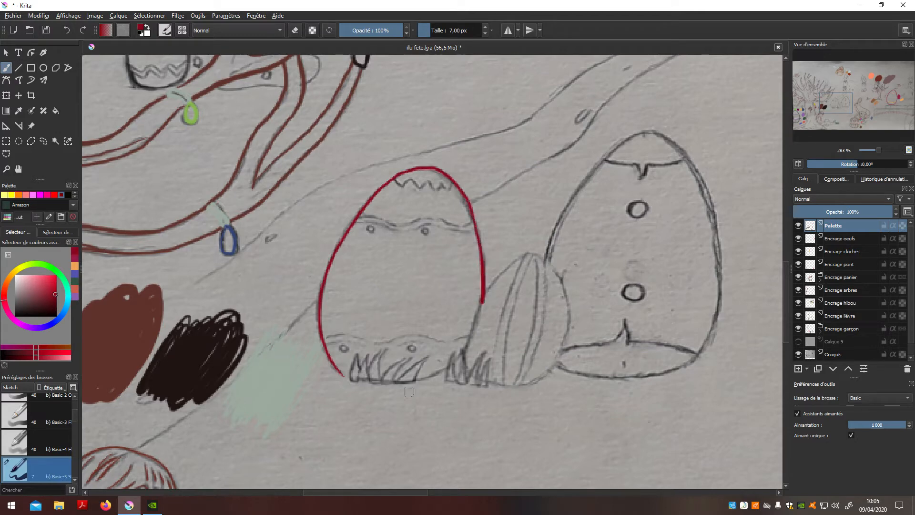
key(ctrl+z)
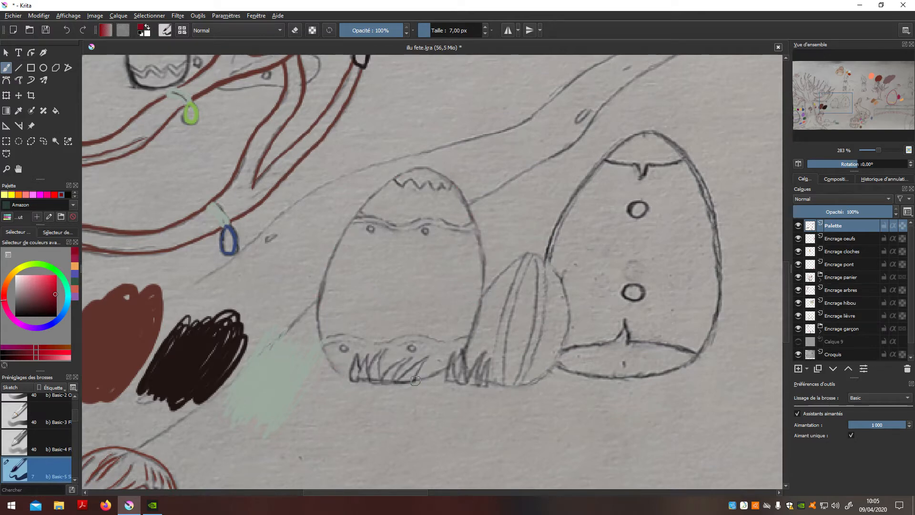
- Try inking the zigzag-topped egg's outline in dark red with the canvas rotated 60°, reset the rotation and review its shape
key(6)
key(6)
key(6)
key(6)
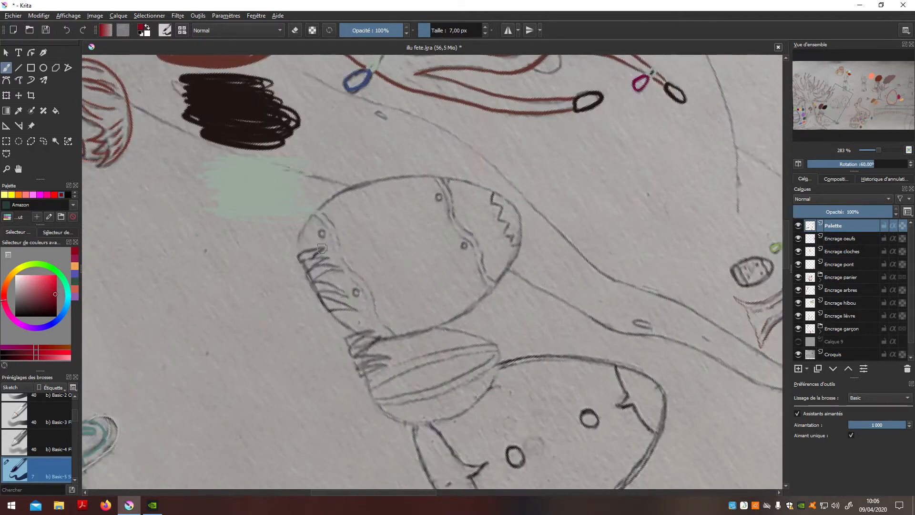
mouse_move(298, 249)
mouse_down()
mouse_move(304, 225)
mouse_move(365, 184)
mouse_move(453, 173)
mouse_move(512, 204)
mouse_move(517, 256)
mouse_move(475, 305)
mouse_move(418, 330)
mouse_move(369, 336)
mouse_move(328, 313)
mouse_up()
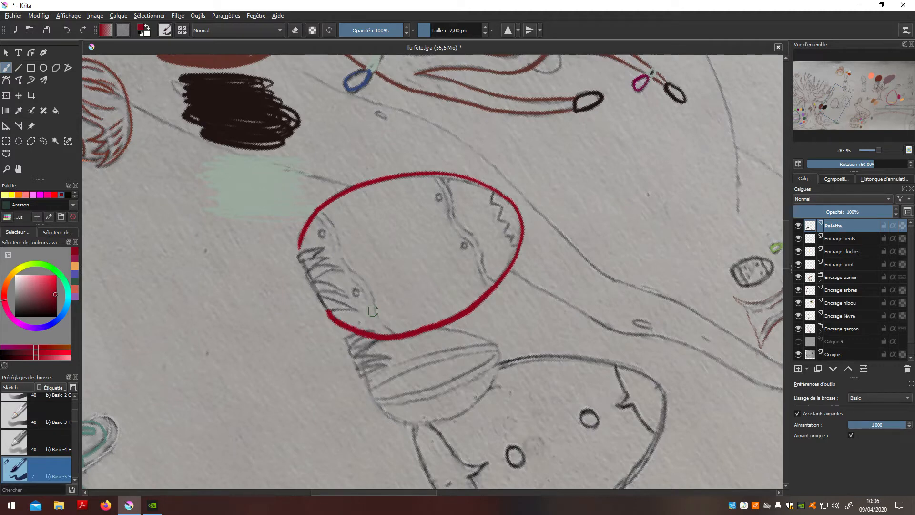
key(5)
scroll(374, 311, down, 6)
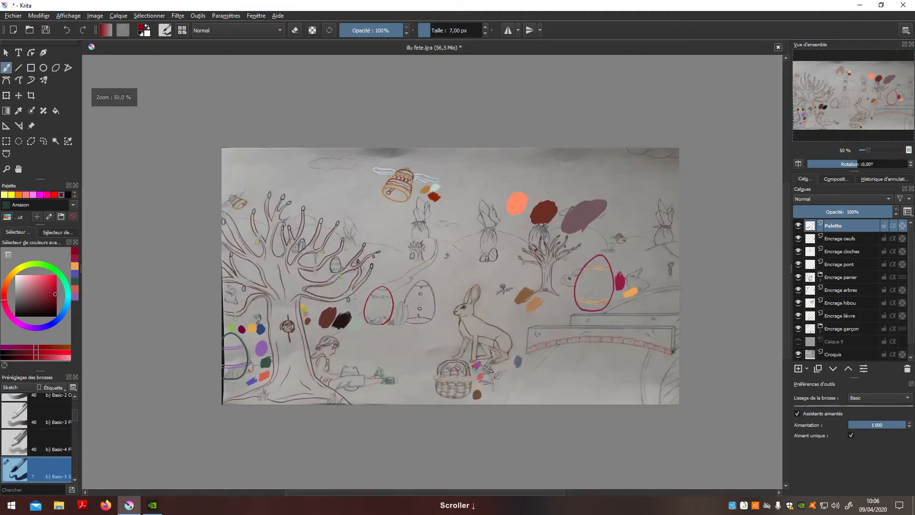
scroll(388, 319, up, 3)
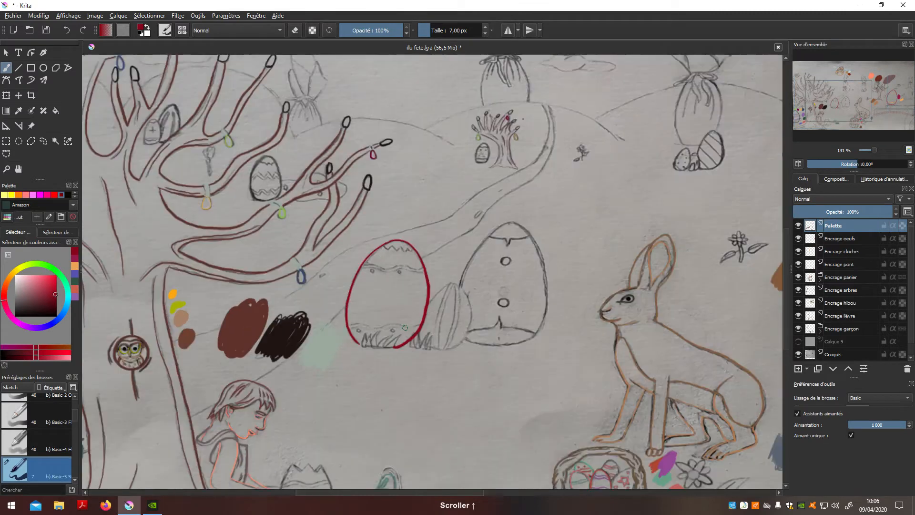
scroll(388, 319, down, 3)
scroll(388, 319, up, 3)
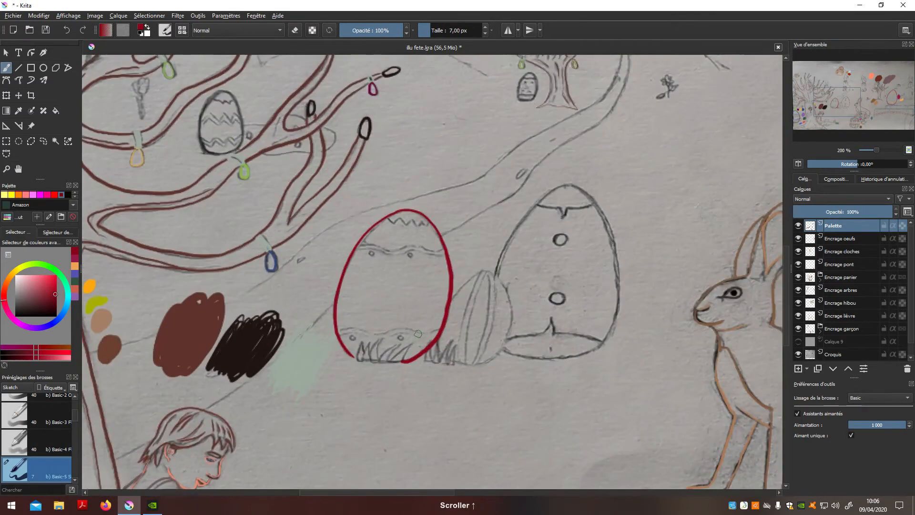
scroll(475, 308, up, 1)
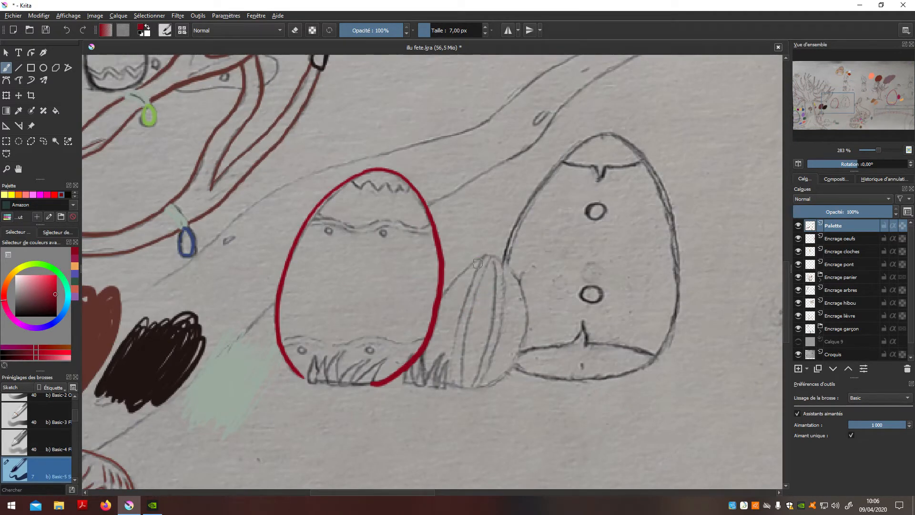
- Try to ink the small striped egg's left stripe in dark red, and undo both lines and the zigzag-topped egg's outline
drag(464, 293, 452, 364)
mouse_move(488, 259)
mouse_down()
mouse_move(465, 323)
mouse_move(462, 385)
mouse_up()
key(p)
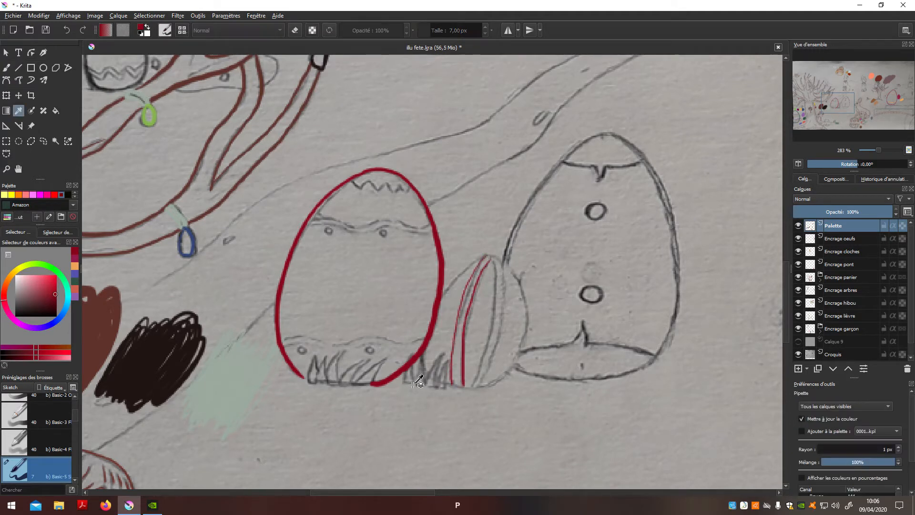
key(ctrl+z)
key(ctrl+z)
key(ctrl+z)
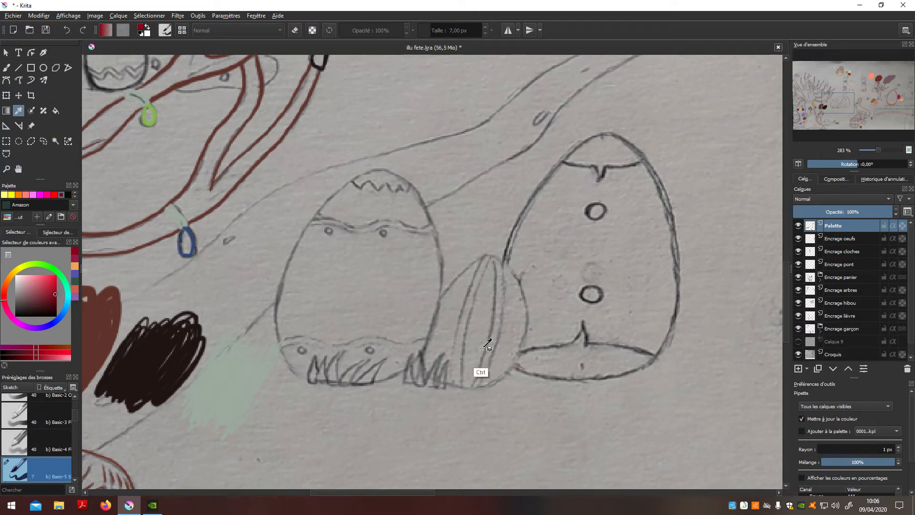
key(b)
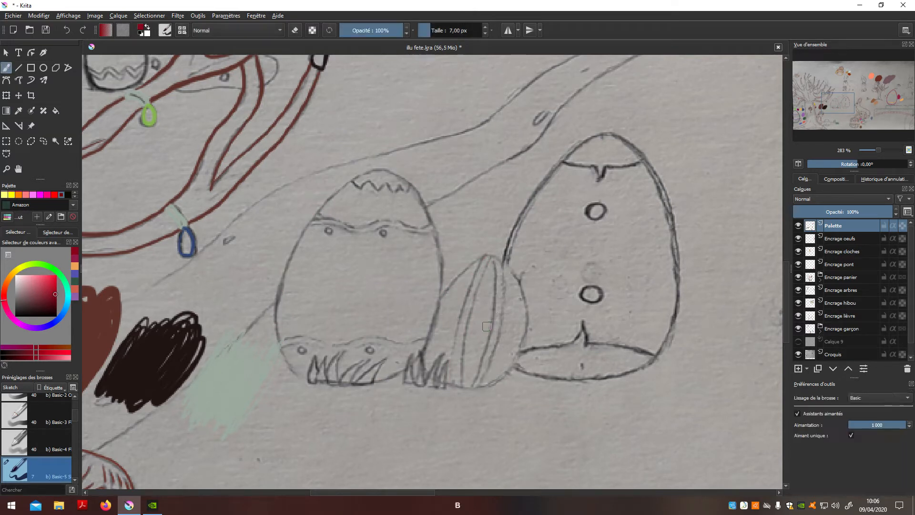
- Set the brush size to 5 px and make the Encrage oeufs layer active
key(bracketleft)
key(bracketleft)
click(843, 237)
- Try twice to ink the zigzag-topped egg's outline in dark red, and undo both strokes
mouse_move(300, 376)
mouse_down()
mouse_move(287, 356)
mouse_move(280, 291)
mouse_up()
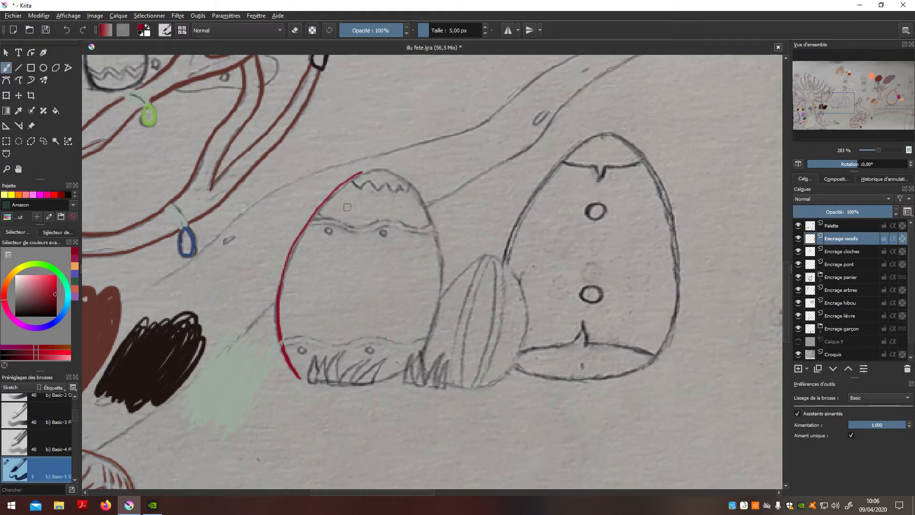
key(ctrl+z)
mouse_move(304, 380)
mouse_down()
mouse_move(277, 320)
mouse_move(284, 277)
mouse_move(318, 209)
mouse_move(374, 168)
mouse_move(402, 174)
mouse_move(440, 238)
mouse_move(440, 297)
mouse_move(420, 354)
mouse_up()
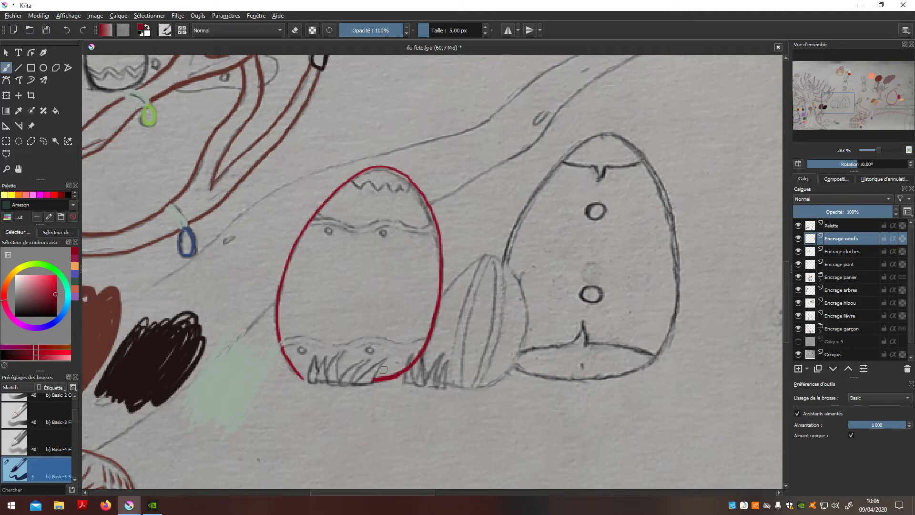
key(ctrl+z)
- Try inking the zigzag-topped egg's outline with the canvas rotated to -120°, check it against the white Calque 9 layer, and undo it
key(4)
key(4)
key(4)
key(4)
key(4)
key(4)
key(4)
key(4)
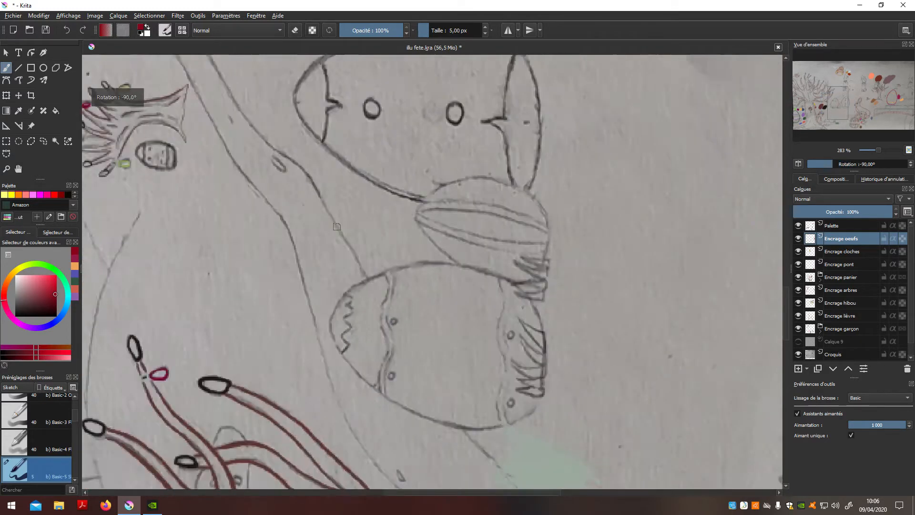
mouse_move(547, 262)
mouse_down()
mouse_move(502, 244)
mouse_move(428, 267)
mouse_move(386, 302)
mouse_move(366, 349)
mouse_move(399, 385)
mouse_move(458, 402)
mouse_move(518, 394)
mouse_move(575, 360)
mouse_up()
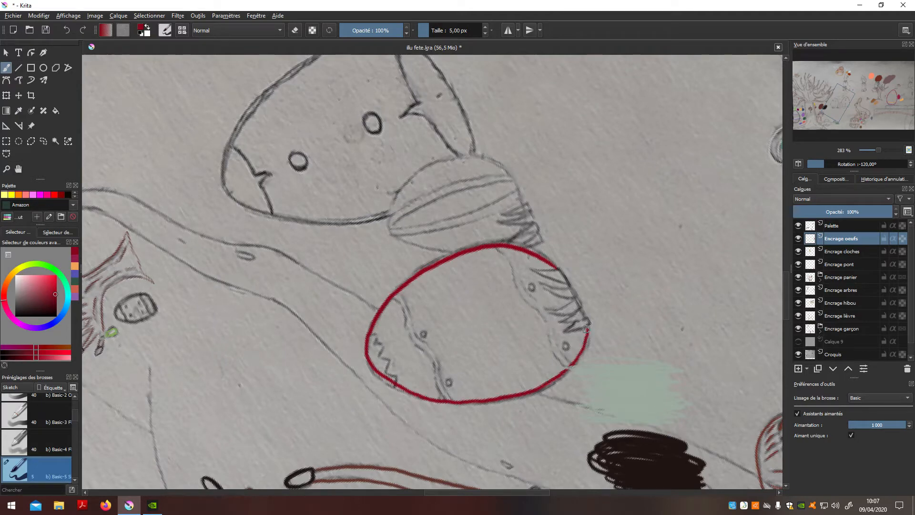
key(5)
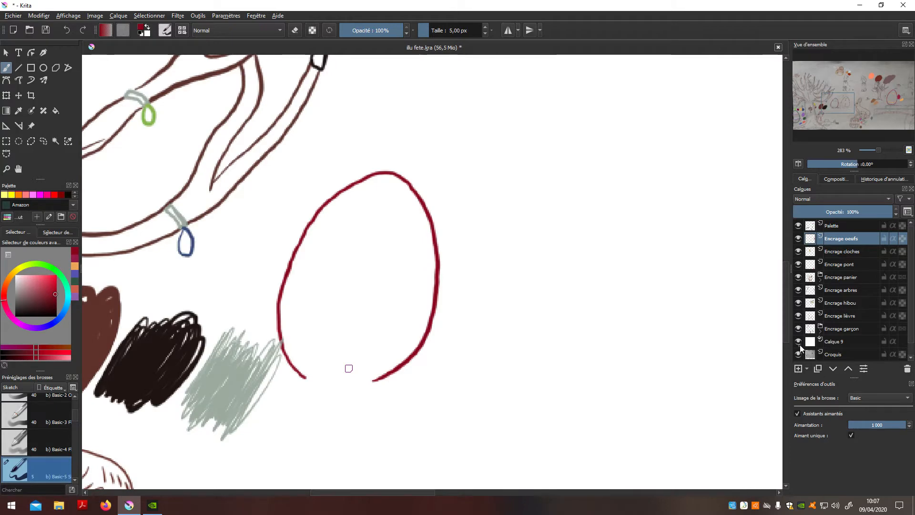
click(799, 342)
key(ctrl+z)
- Try to ink the zigzag-topped egg's outline as separate right and left halves in dark red, and undo them
mouse_move(292, 367)
mouse_down()
mouse_move(275, 313)
mouse_move(292, 248)
mouse_move(338, 187)
mouse_move(367, 171)
mouse_move(394, 170)
mouse_move(419, 186)
mouse_move(439, 261)
mouse_move(421, 349)
mouse_move(378, 380)
mouse_up()
key(ctrl+z)
mouse_move(387, 169)
mouse_down()
mouse_move(427, 214)
mouse_move(436, 272)
mouse_move(423, 340)
mouse_up()
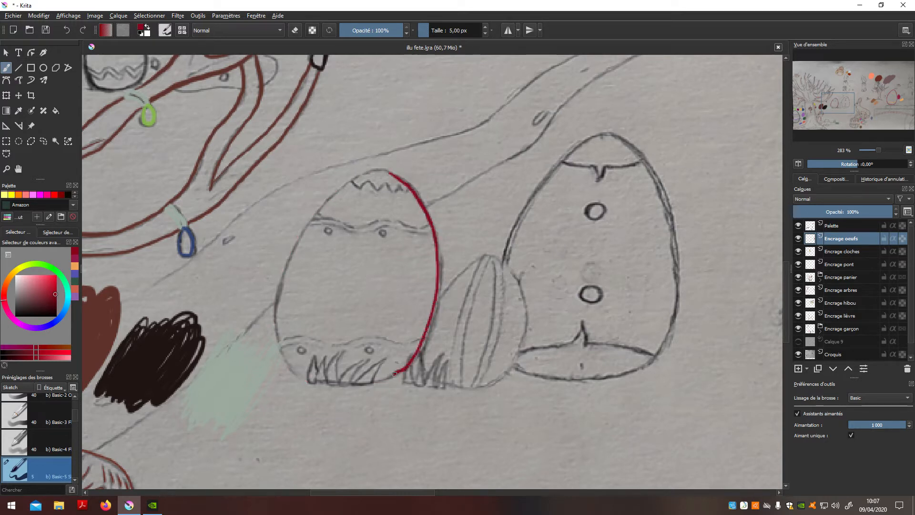
mouse_move(373, 171)
mouse_down()
mouse_move(348, 184)
mouse_move(303, 237)
mouse_move(287, 290)
mouse_move(283, 351)
mouse_move(299, 379)
mouse_up()
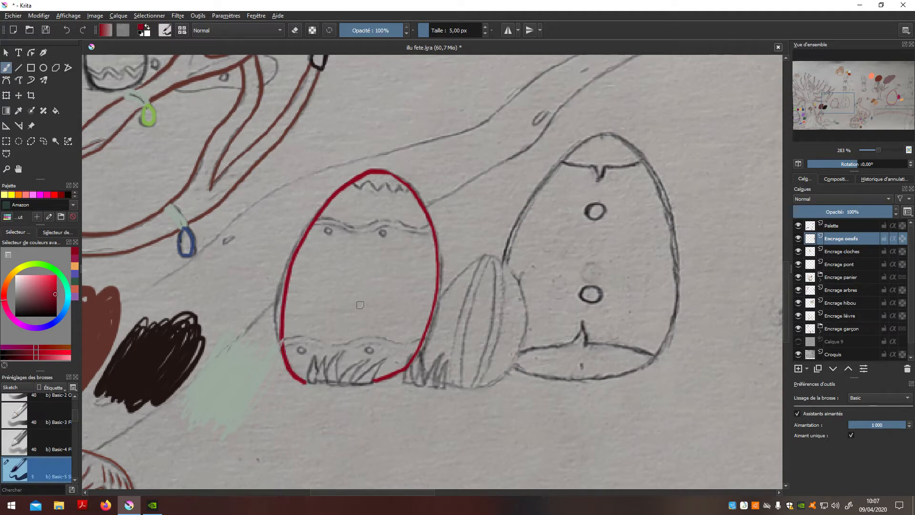
key(ctrl+z)
key(ctrl+z)
- Try the zigzag-topped egg's outline on the unrotated canvas, review it over the white Calque 9 layer, and undo it
mouse_move(302, 377)
mouse_down()
mouse_move(280, 338)
mouse_move(280, 273)
mouse_move(314, 206)
mouse_move(377, 168)
mouse_move(404, 178)
mouse_move(424, 204)
mouse_move(438, 278)
mouse_move(419, 356)
mouse_move(374, 387)
mouse_up()
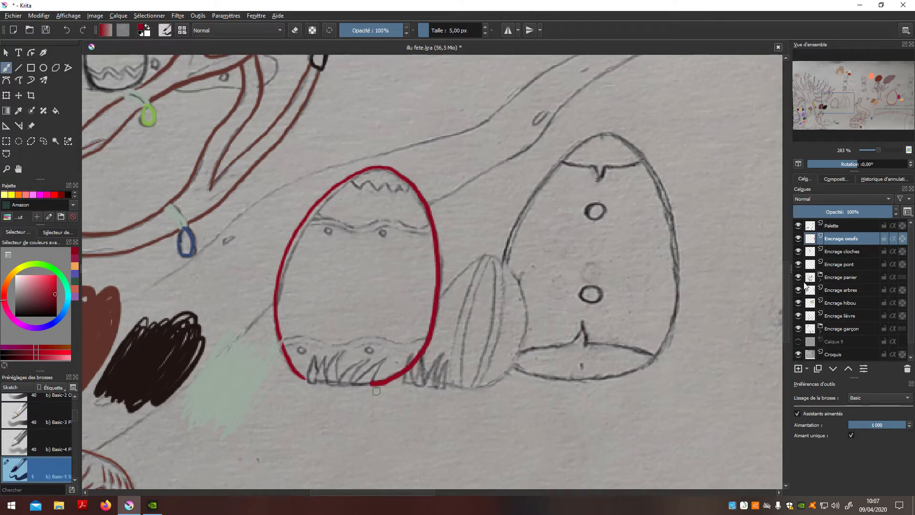
click(798, 342)
click(798, 342)
key(ctrl+z)
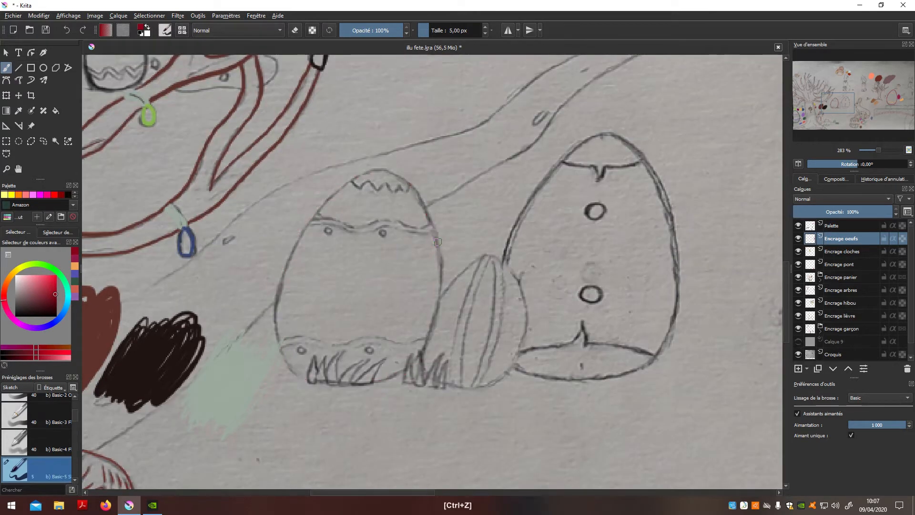
- Ink the zigzag-topped egg's outline in dark red with the canvas rotated 45°, check it against white, and reset the rotation
key(4)
key(4)
key(6)
key(6)
key(6)
key(6)
key(6)
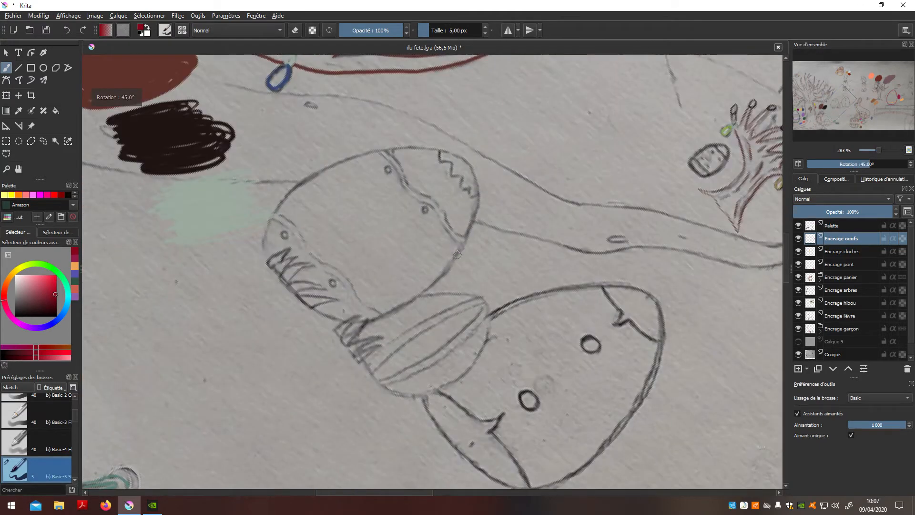
mouse_move(269, 221)
mouse_down()
mouse_move(316, 173)
mouse_move(379, 150)
mouse_move(446, 150)
mouse_move(473, 165)
mouse_move(481, 190)
mouse_move(473, 224)
mouse_move(437, 278)
mouse_move(368, 321)
mouse_move(331, 301)
mouse_up()
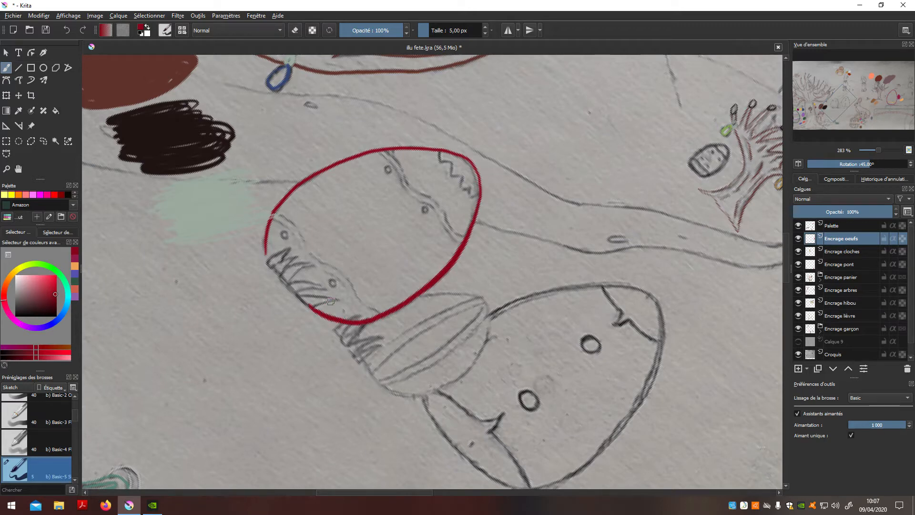
click(799, 341)
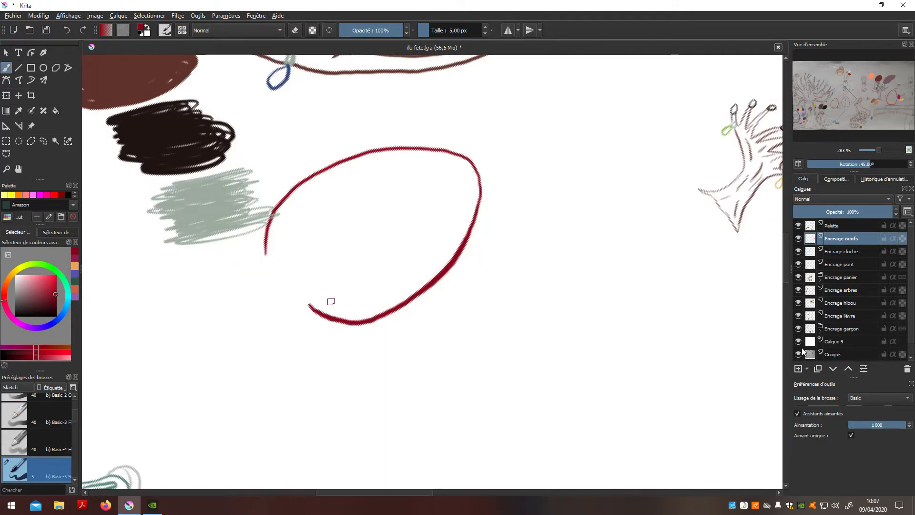
click(799, 342)
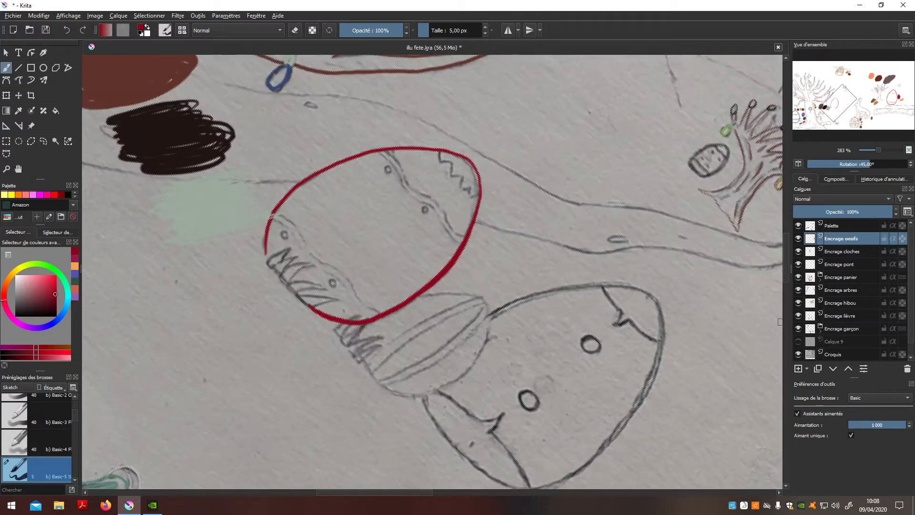
key(5)
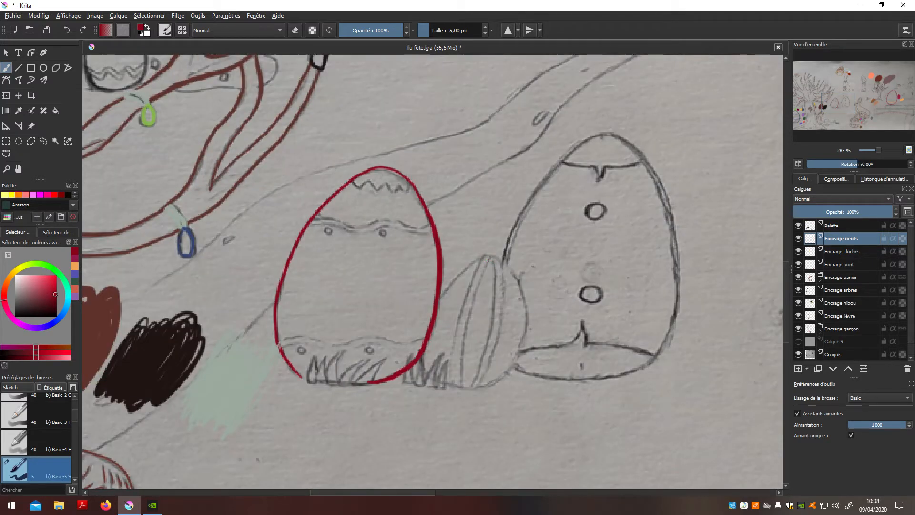
- Ink the curved edges of the small egg's two lengthwise stripes in dark red
key(ctrl+z)
mouse_move(490, 260)
mouse_down()
mouse_move(472, 299)
mouse_move(464, 387)
mouse_up()
key(ctrl+z)
drag(487, 262, 458, 320)
drag(452, 374, 452, 386)
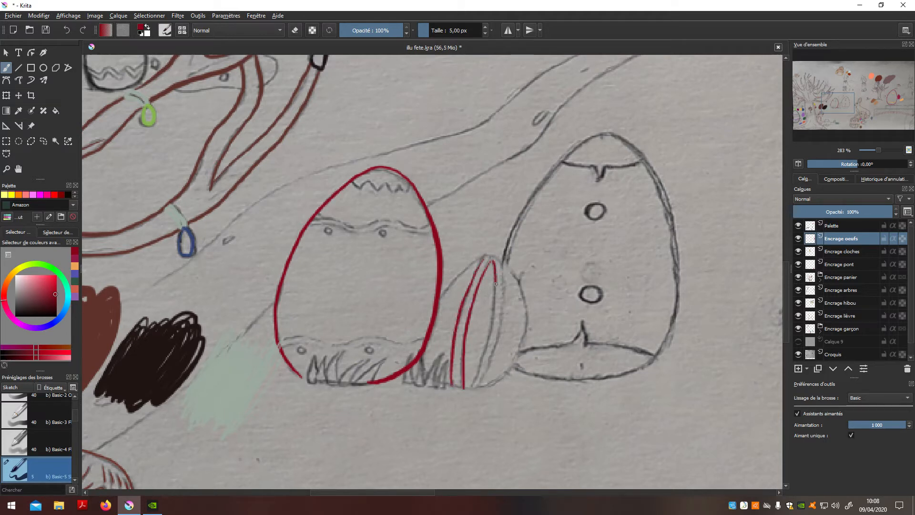
mouse_move(501, 259)
mouse_down()
mouse_move(499, 329)
mouse_move(483, 379)
mouse_up()
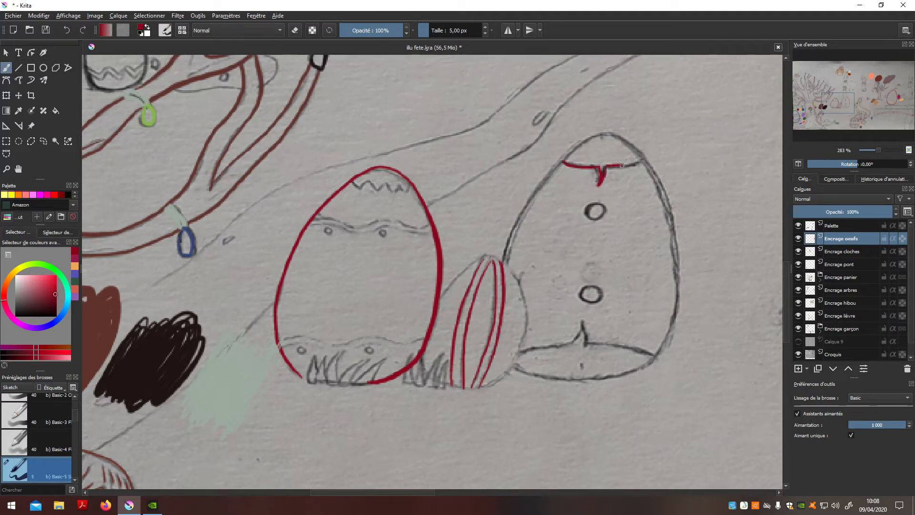
- Ink the large egg's pointed band lines in dark red, redoing the lower one, and check them against the white Calque 9 layer
mouse_move(545, 346)
mouse_down()
mouse_move(567, 345)
mouse_move(582, 324)
mouse_move(588, 345)
mouse_move(654, 356)
mouse_up()
key(ctrl+z)
drag(542, 347, 584, 334)
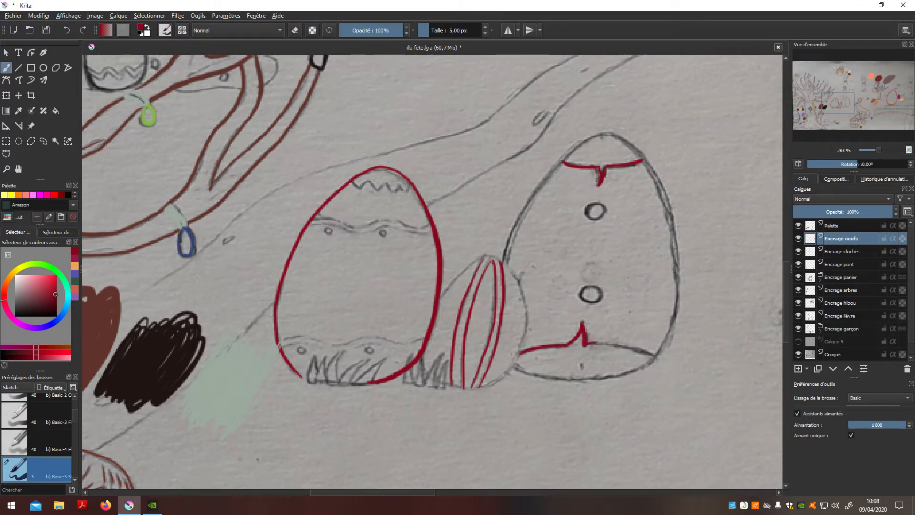
drag(638, 346, 655, 355)
key(ctrl+z)
key(ctrl+z)
drag(519, 352, 581, 332)
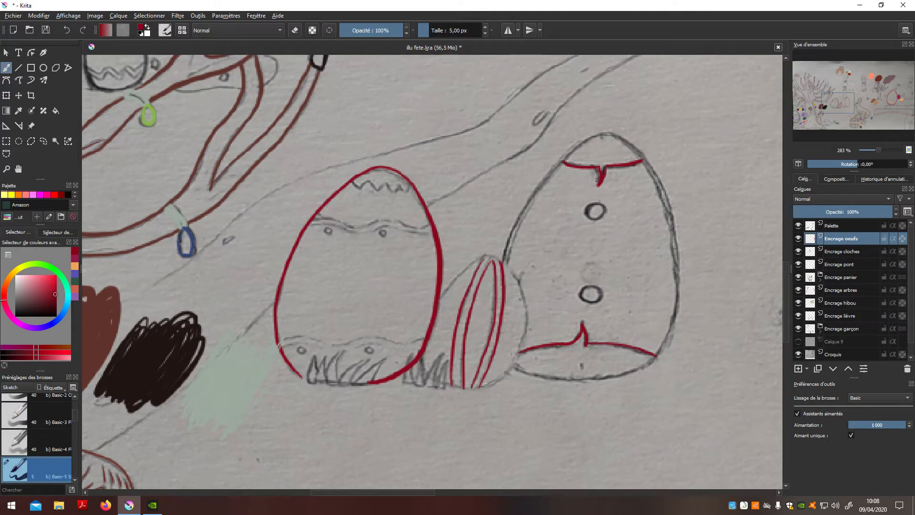
click(799, 341)
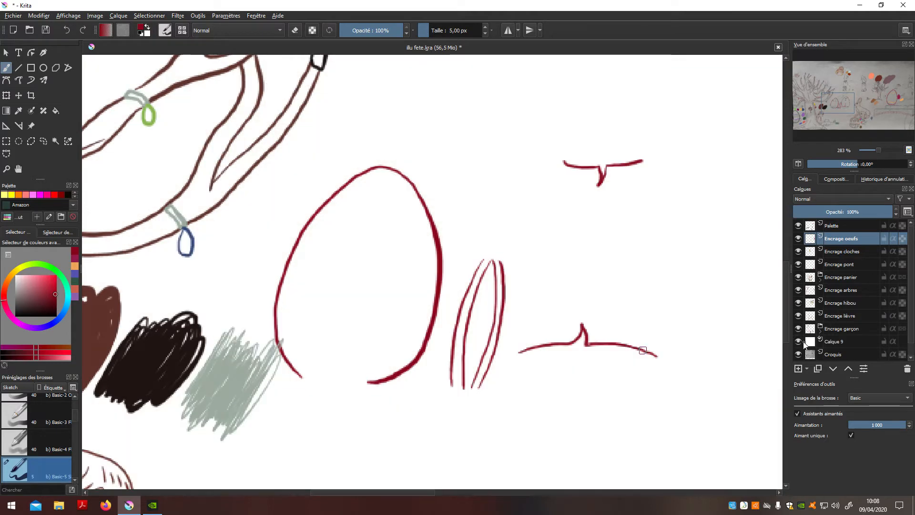
click(805, 343)
click(799, 341)
click(820, 238)
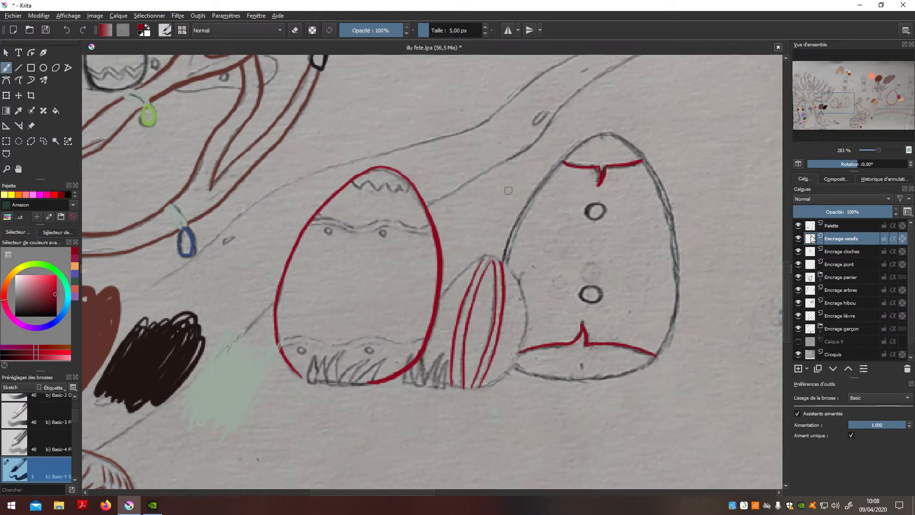
- Paint a dark red swatch above the large egg on the Palette layer and return to the Encrage oeufs layer
click(839, 226)
mouse_move(664, 112)
mouse_down()
mouse_move(705, 108)
mouse_move(661, 110)
mouse_move(700, 101)
mouse_move(627, 90)
mouse_move(686, 82)
mouse_up()
click(860, 239)
- Set the foreground color to the pale mauve swatch #e0bce2
click(141, 32)
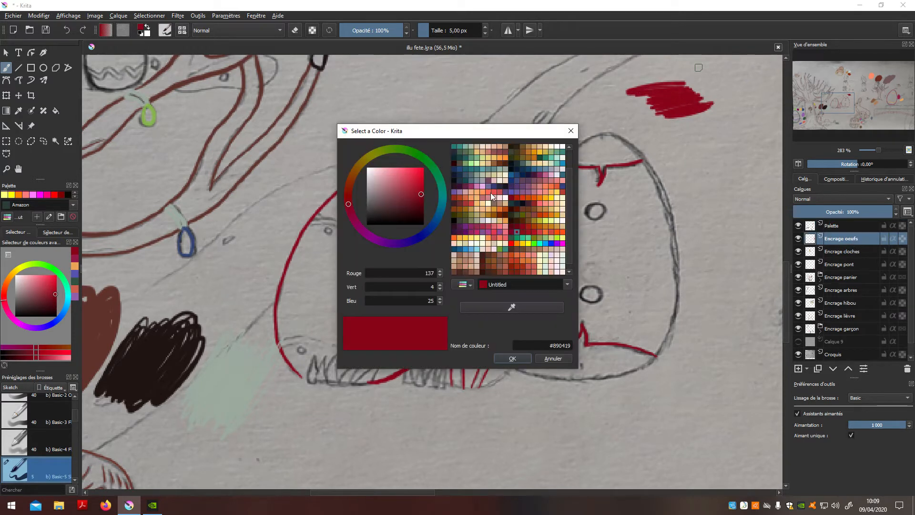
scroll(570, 229, down, 1)
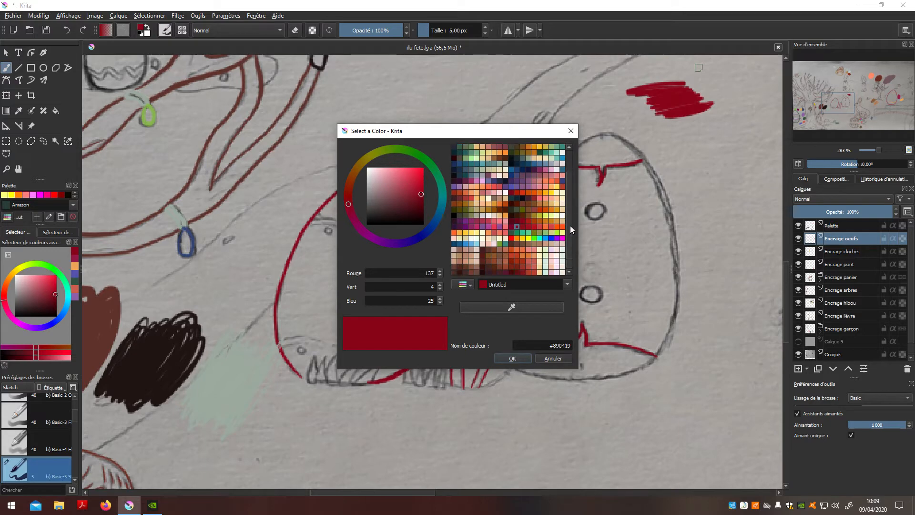
click(551, 272)
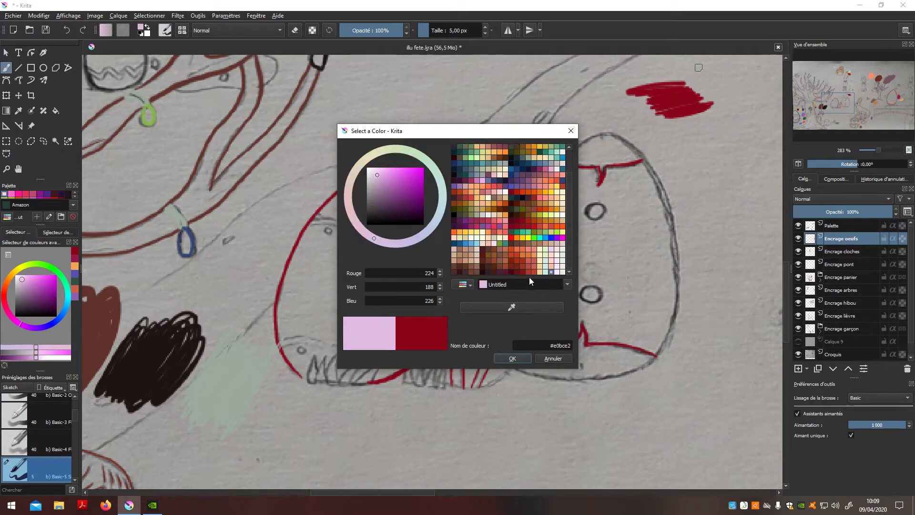
click(512, 358)
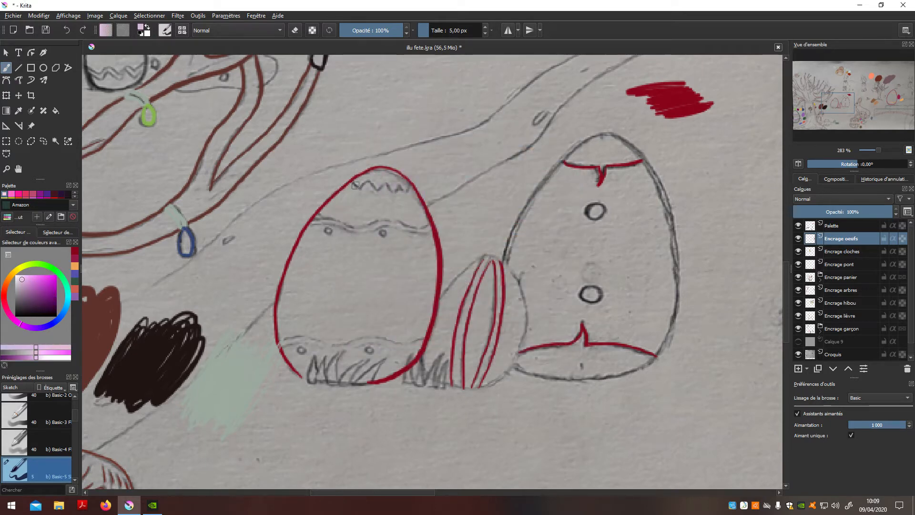
- Ink the first egg's top zigzag, upper double wavy band and the two dots below it in pale mauve
drag(356, 184, 374, 190)
key(ctrl+z)
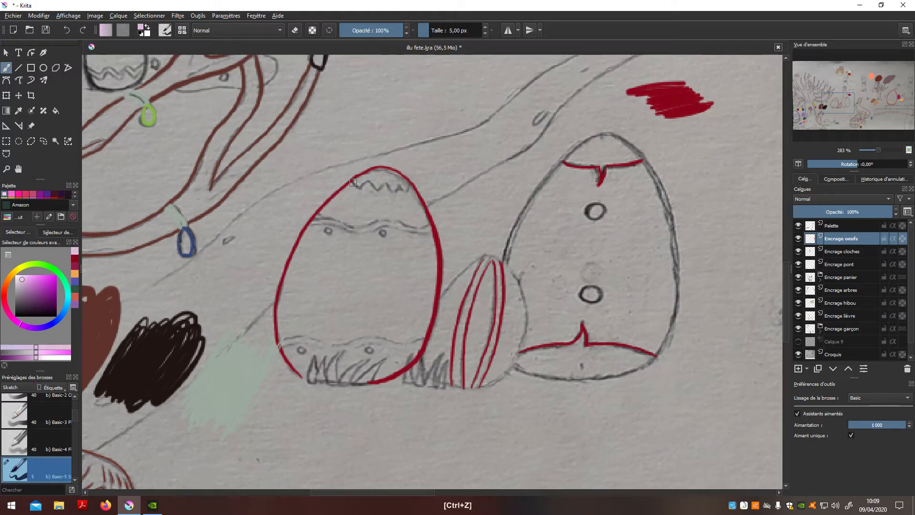
drag(366, 184, 377, 190)
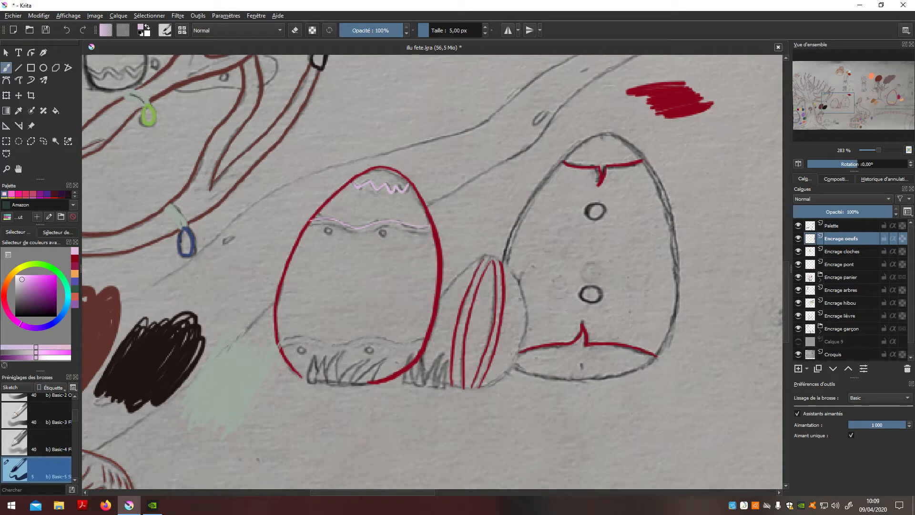
drag(369, 233, 431, 232)
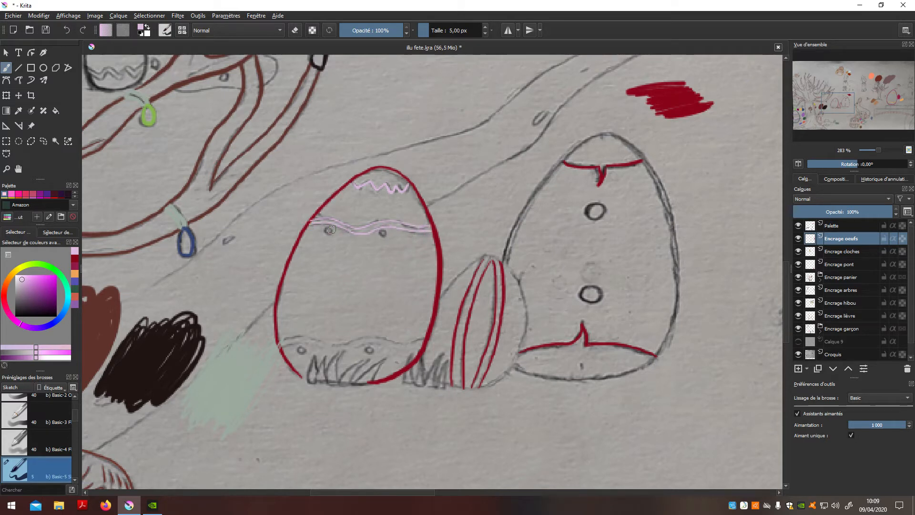
key(ctrl+z)
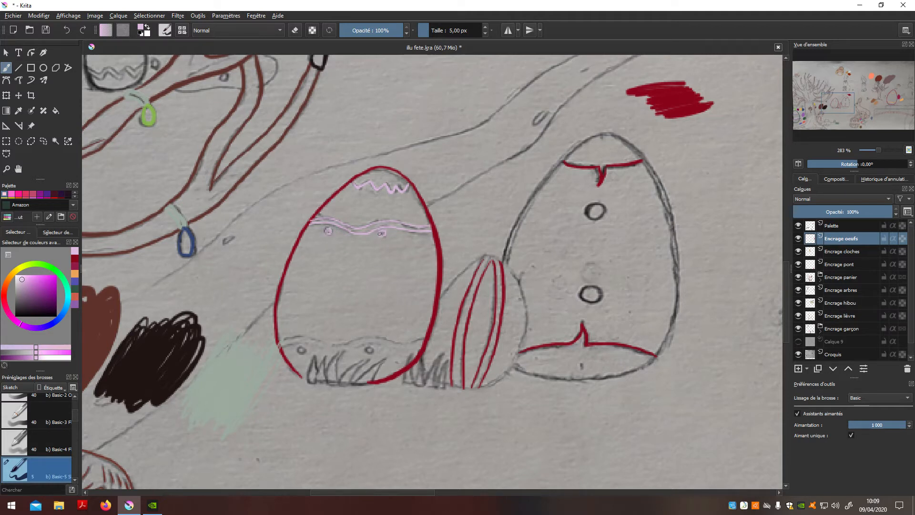
- Ink the first egg's lower double wavy band and its two dots in pale mauve, redoing unsatisfactory strokes
drag(281, 342, 302, 337)
drag(363, 339, 397, 343)
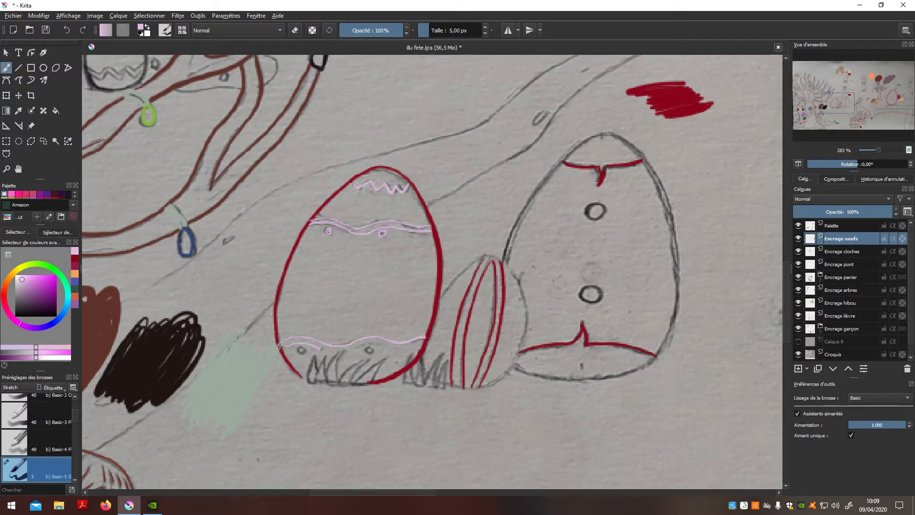
drag(406, 350, 420, 344)
key(ctrl+z)
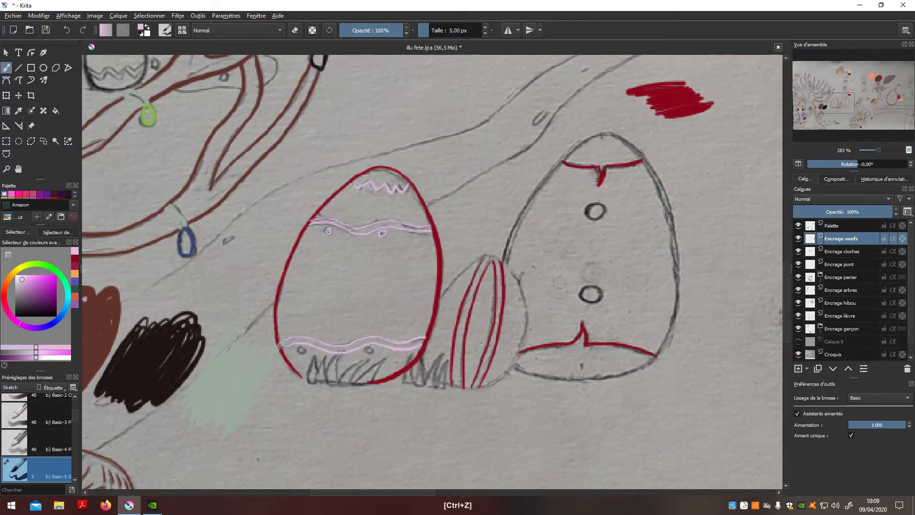
key(ctrl+z)
key(ctrl+z)
drag(369, 349, 370, 350)
key(ctrl+z)
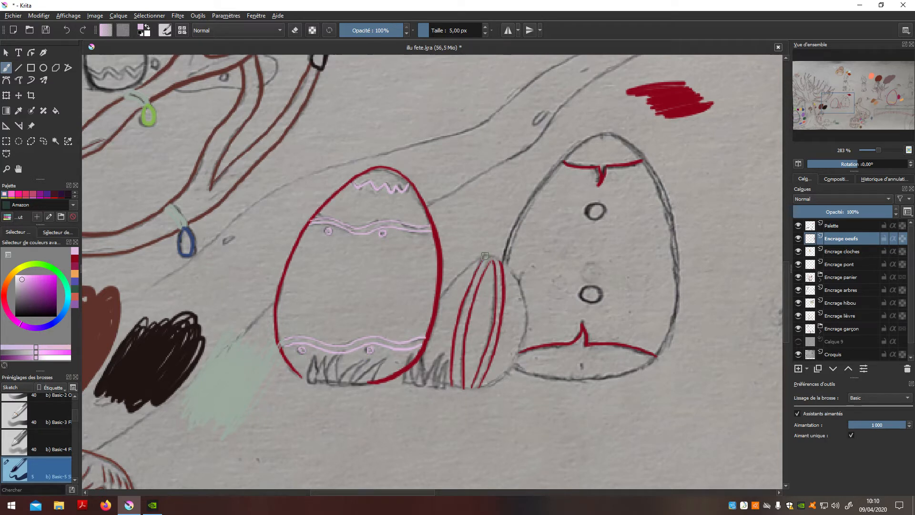
- Ink the small striped egg's outline in pale mauve, check it against the white Calque 9 layer, and reselect the Encrage oeufs layer
key(ctrl+z)
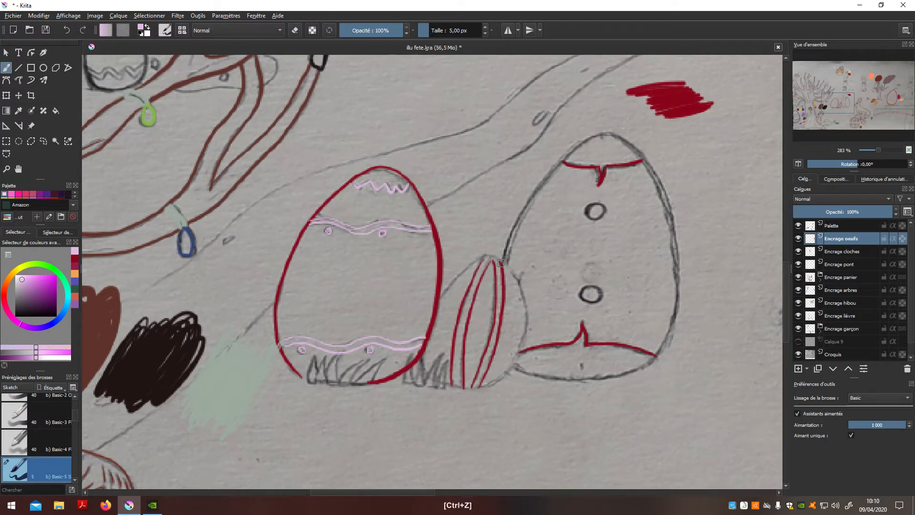
drag(495, 258, 448, 289)
key(ctrl+z)
mouse_move(466, 268)
mouse_down()
mouse_move(490, 254)
mouse_move(517, 280)
mouse_move(524, 325)
mouse_move(504, 377)
mouse_up()
key(ctrl+z)
mouse_move(443, 295)
mouse_down()
mouse_move(488, 254)
mouse_move(509, 265)
mouse_move(523, 293)
mouse_move(518, 352)
mouse_move(505, 375)
mouse_move(481, 384)
mouse_up()
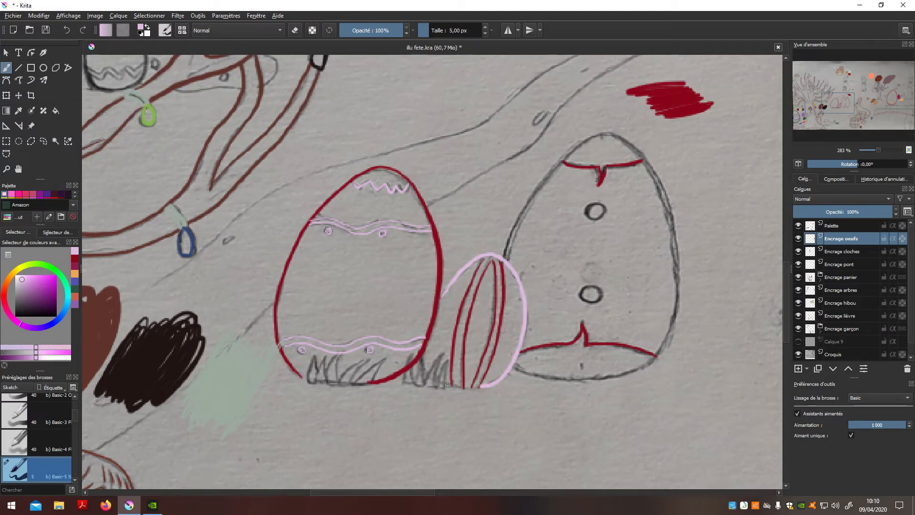
key(ctrl+z)
click(810, 341)
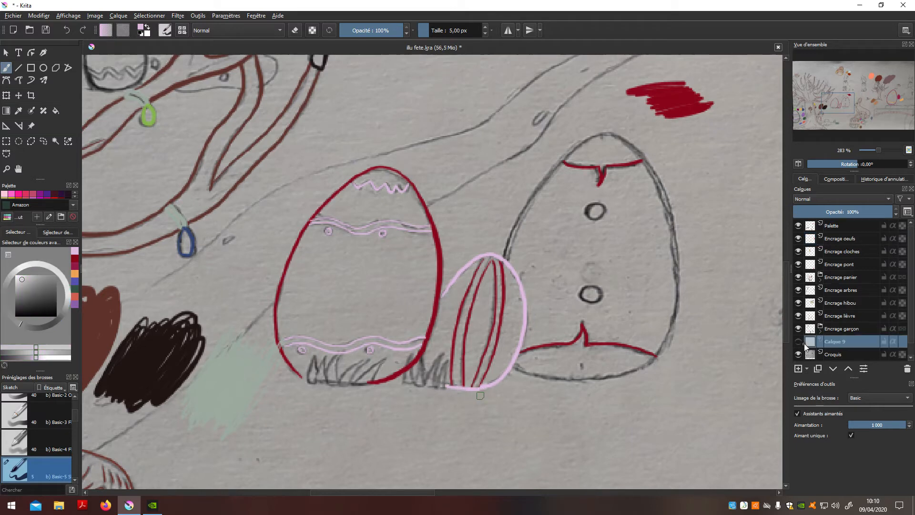
click(799, 342)
click(800, 341)
click(857, 238)
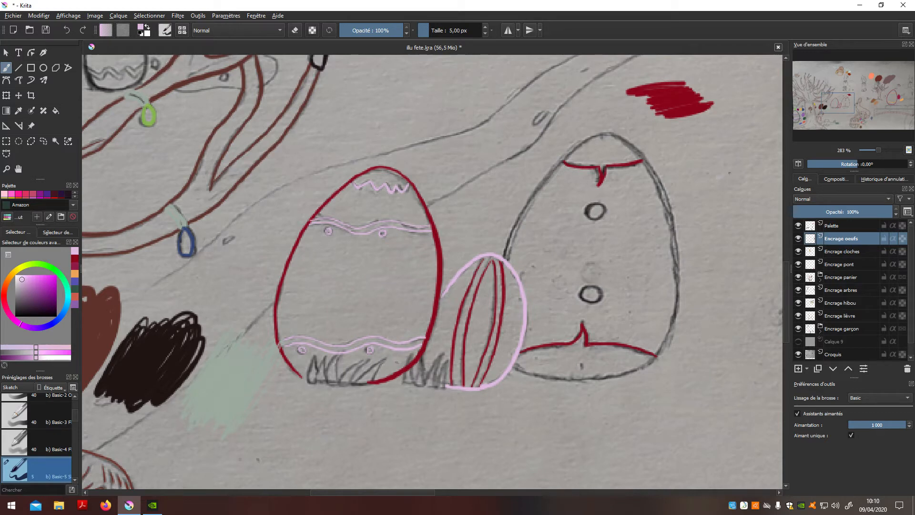
- Paint a pale mauve reference swatch beside the dark red one, and sample the dark red for the Ellipse tool
mouse_move(730, 173)
mouse_down()
mouse_move(748, 156)
mouse_move(707, 158)
mouse_move(738, 137)
mouse_move(710, 134)
mouse_up()
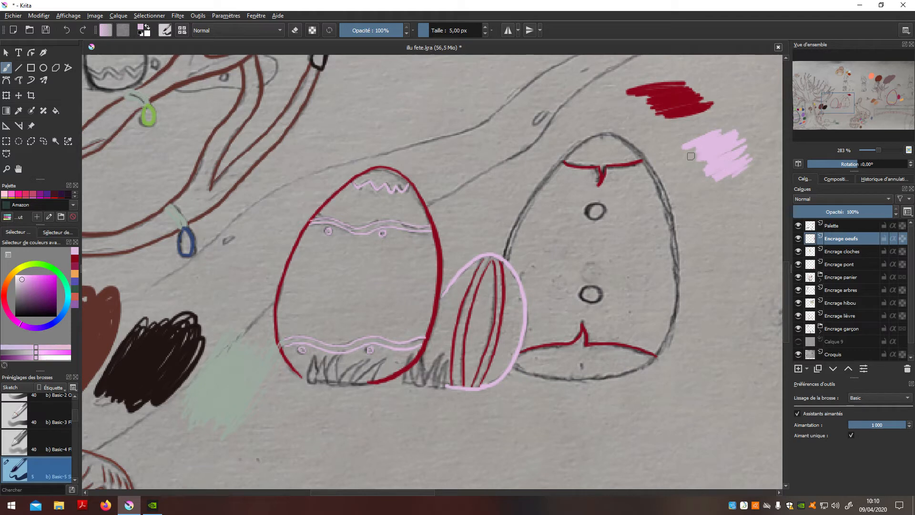
key(p)
click(680, 116)
key(b)
click(43, 68)
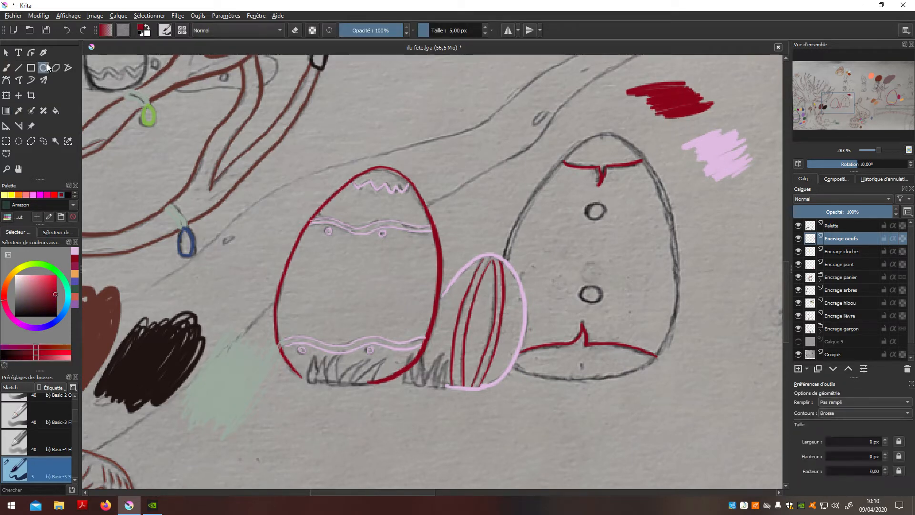
drag(586, 202, 608, 222)
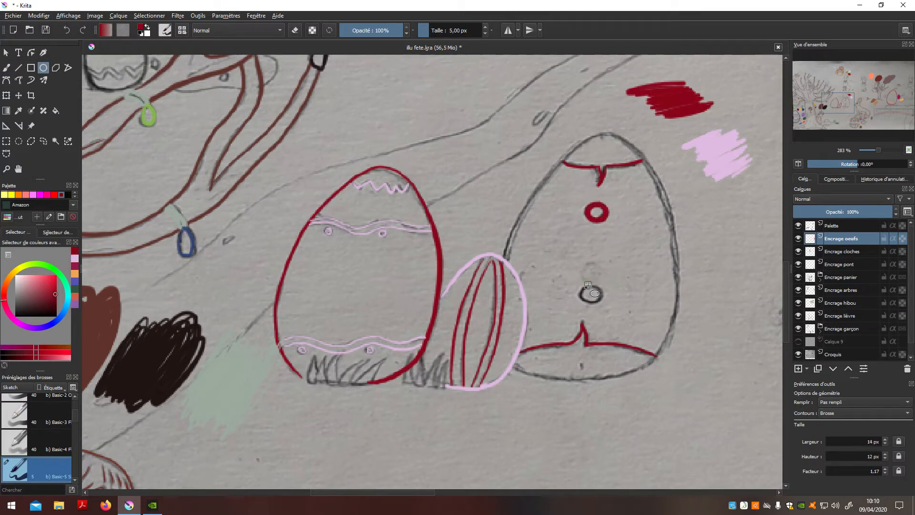
key(p)
key(ctrl+z)
click(43, 68)
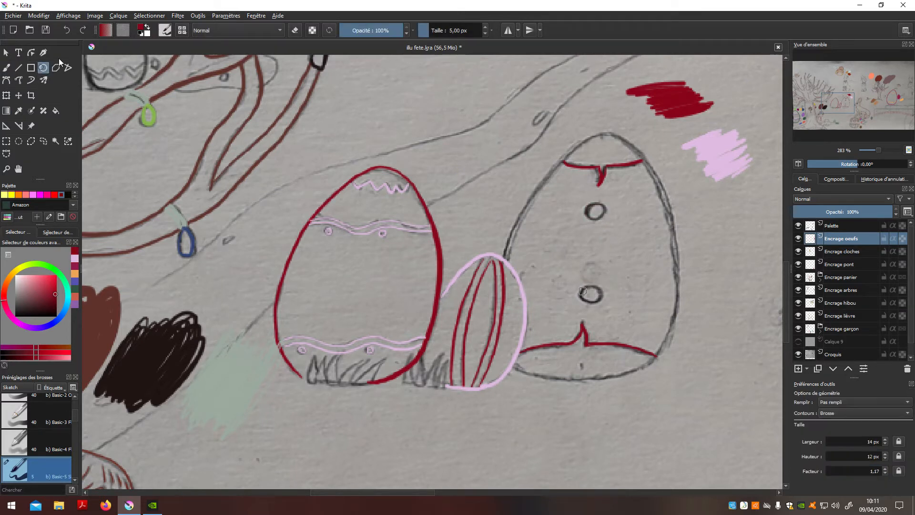
drag(601, 215, 602, 216)
key(ctrl+z)
- Ink the large egg's two buttons as dark red ellipses at 3 px and check them against the white Calque 9 layer
key([)
key([)
drag(589, 203, 604, 220)
drag(581, 286, 594, 304)
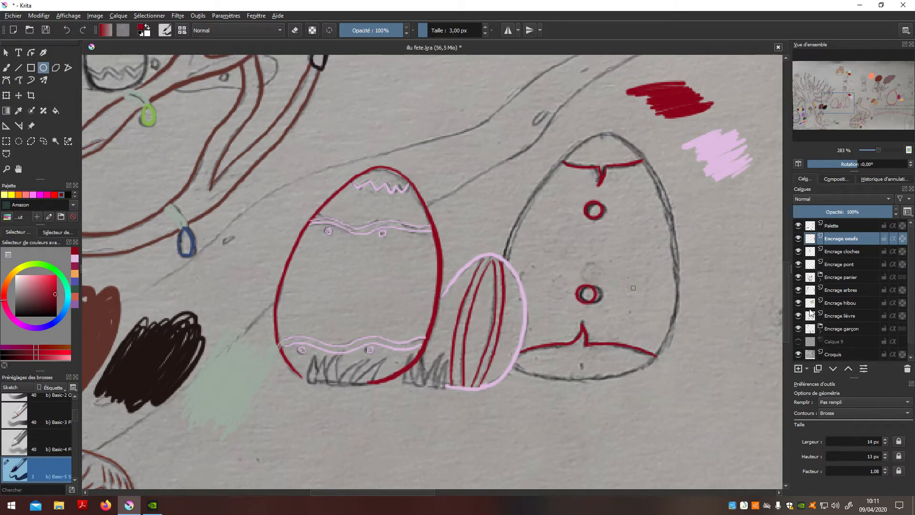
click(799, 342)
click(799, 341)
- Return to the freehand brush and set the foreground color to the ochre swatch #d19849
key(b)
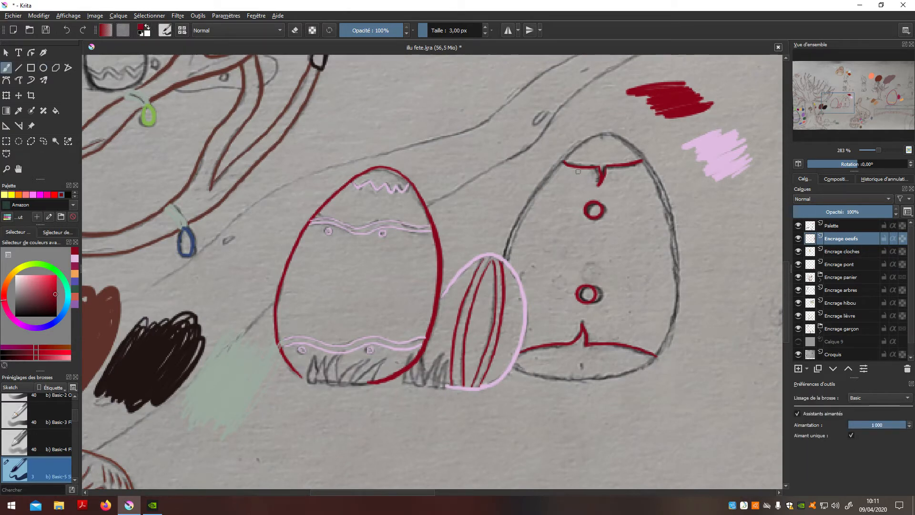
click(143, 29)
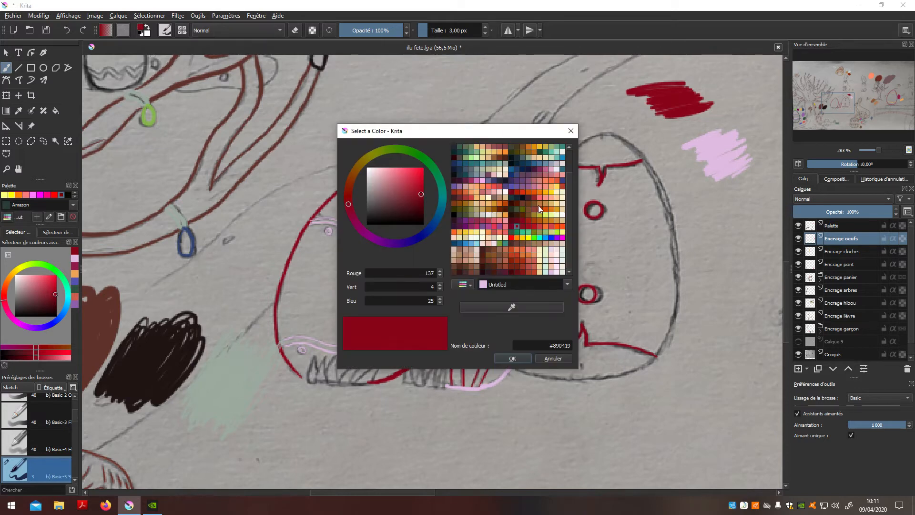
click(557, 223)
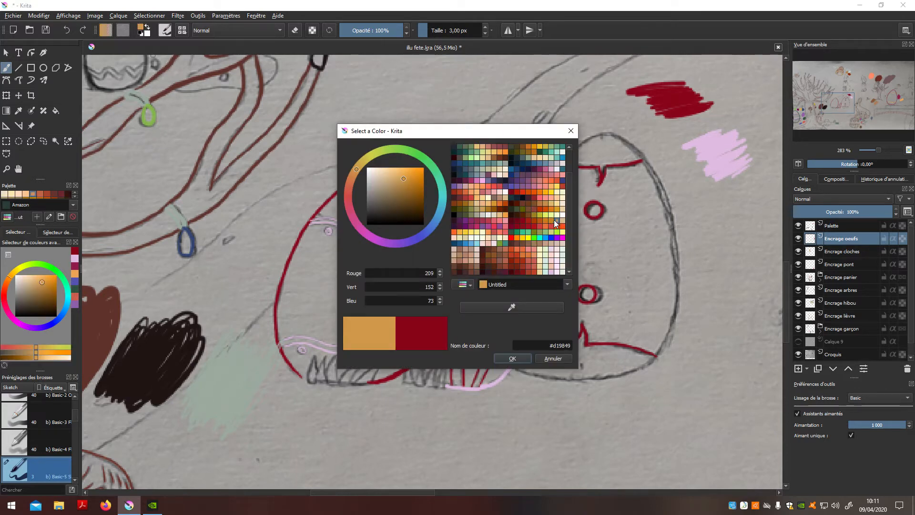
click(513, 359)
- Ink the large buttoned egg's outline in ochre with a 5 px brush, redoing unsatisfactory strokes
scroll(523, 359, down, 6)
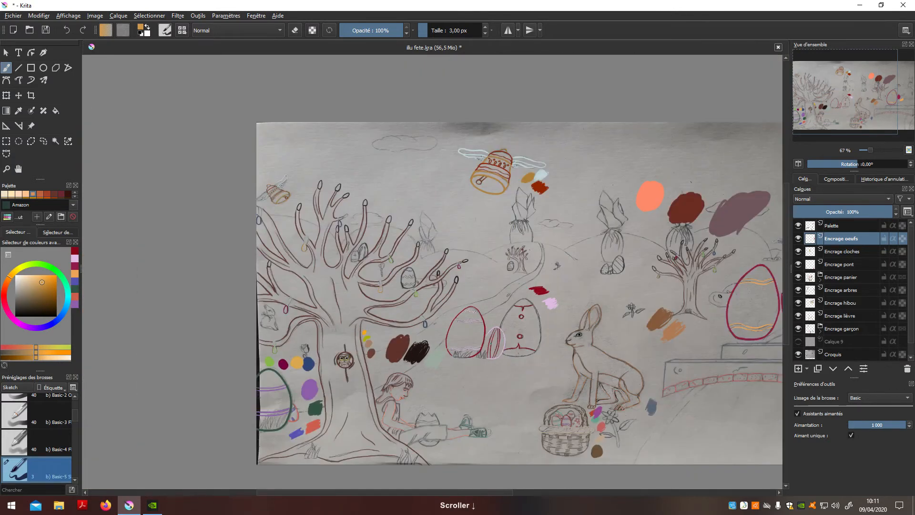
scroll(493, 342, up, 6)
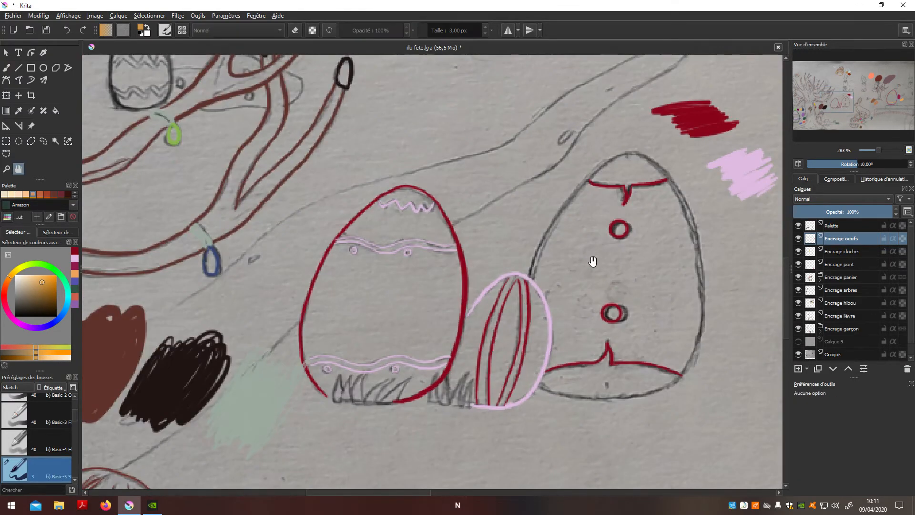
drag(592, 261, 380, 286)
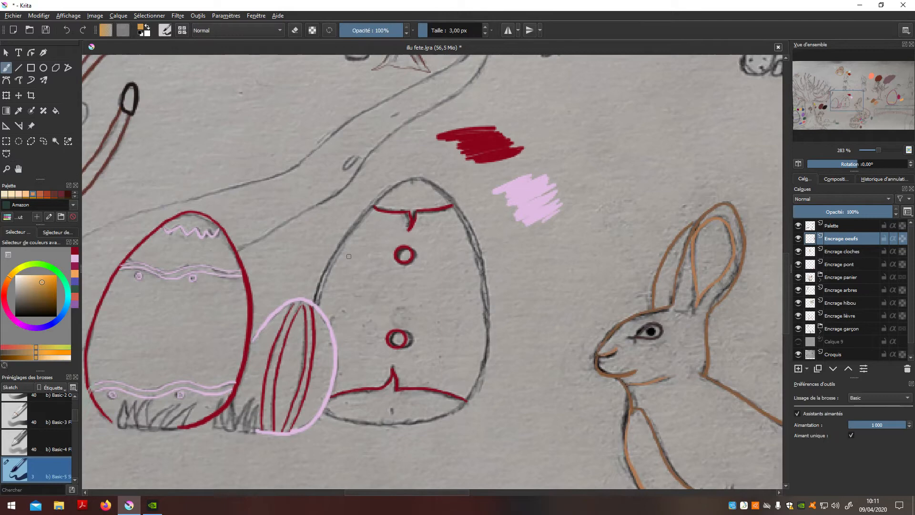
key(6)
key(6)
key(6)
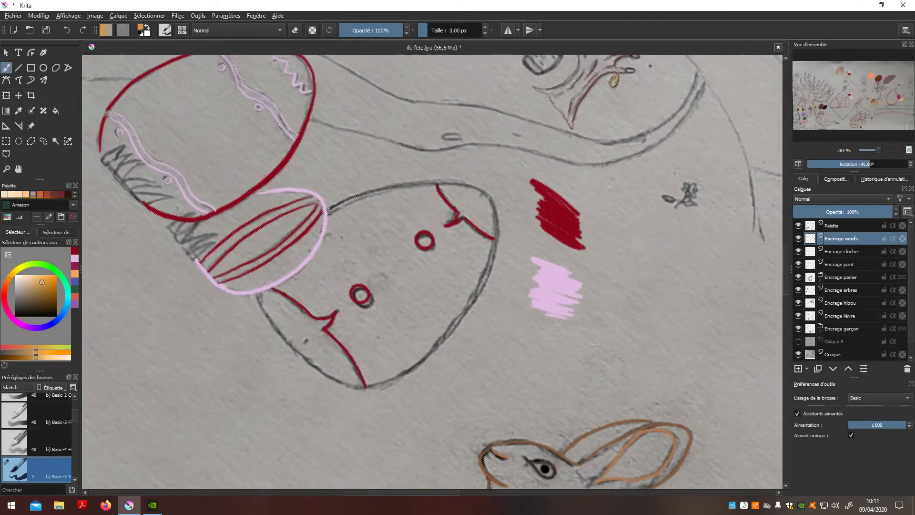
drag(368, 195, 435, 182)
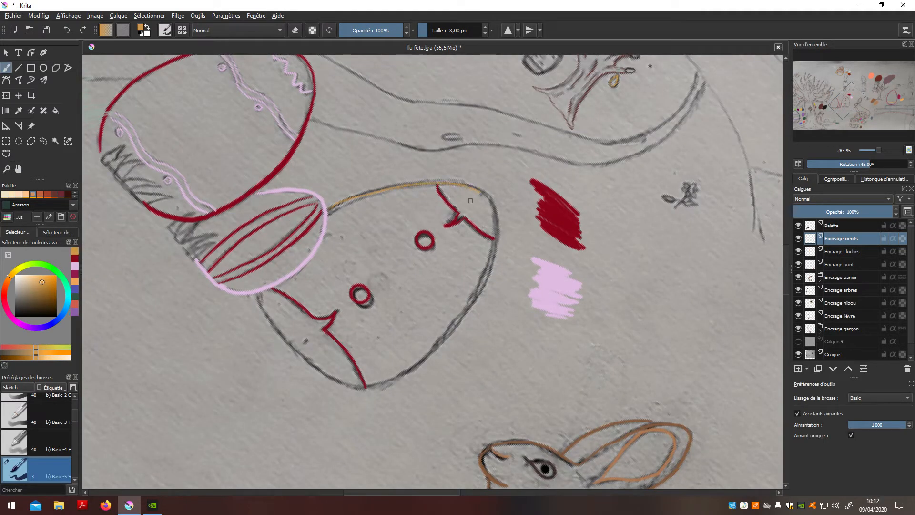
key(ctrl+z)
key(bracketright)
key(bracketright)
mouse_move(485, 195)
mouse_down()
mouse_move(496, 229)
mouse_move(486, 284)
mouse_move(456, 328)
mouse_move(396, 374)
mouse_move(346, 383)
mouse_move(286, 337)
mouse_move(267, 303)
mouse_up()
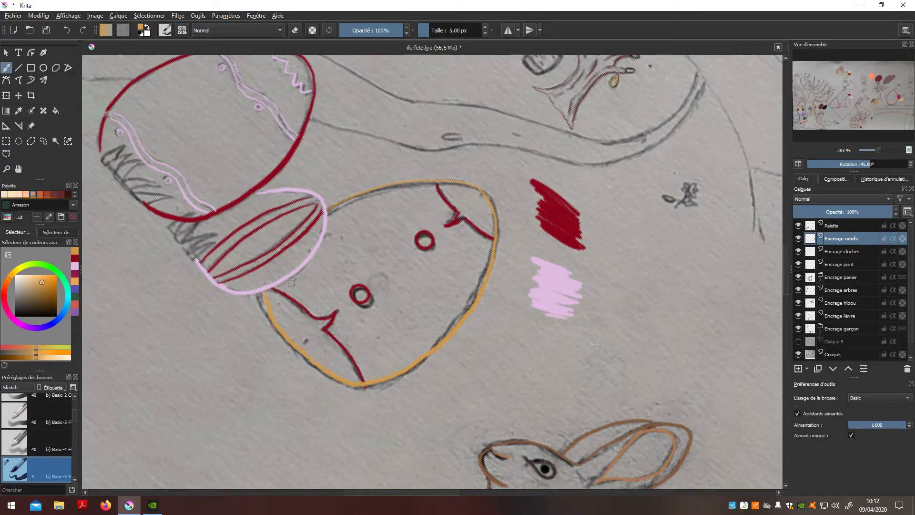
key(ctrl+z)
mouse_move(328, 211)
mouse_down()
mouse_move(404, 183)
mouse_move(480, 189)
mouse_move(496, 210)
mouse_move(496, 252)
mouse_move(479, 299)
mouse_move(429, 357)
mouse_move(372, 385)
mouse_move(335, 380)
mouse_move(306, 363)
mouse_move(262, 308)
mouse_up()
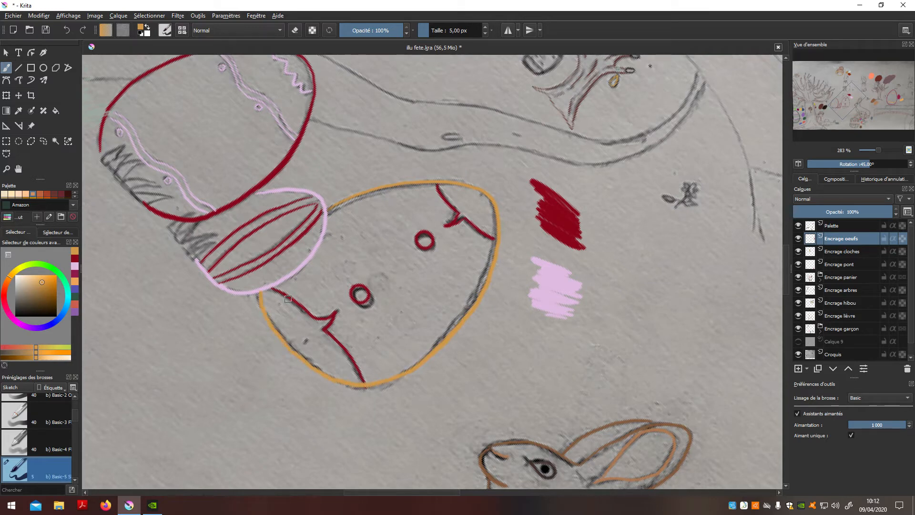
- Show the white Calque 9 layer and paint an ochre reference swatch near the dark red and mauve ones
click(798, 341)
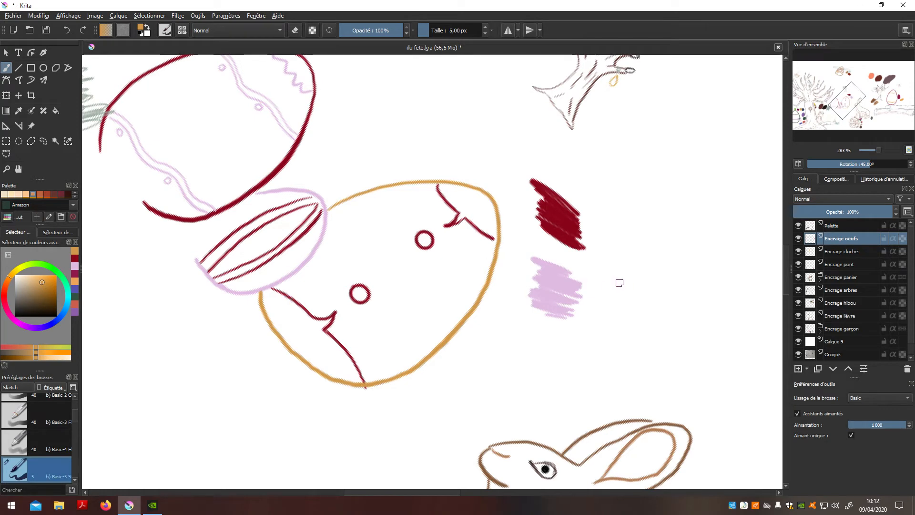
mouse_move(633, 277)
mouse_down()
mouse_move(632, 296)
mouse_move(660, 286)
mouse_move(645, 307)
mouse_move(643, 274)
mouse_up()
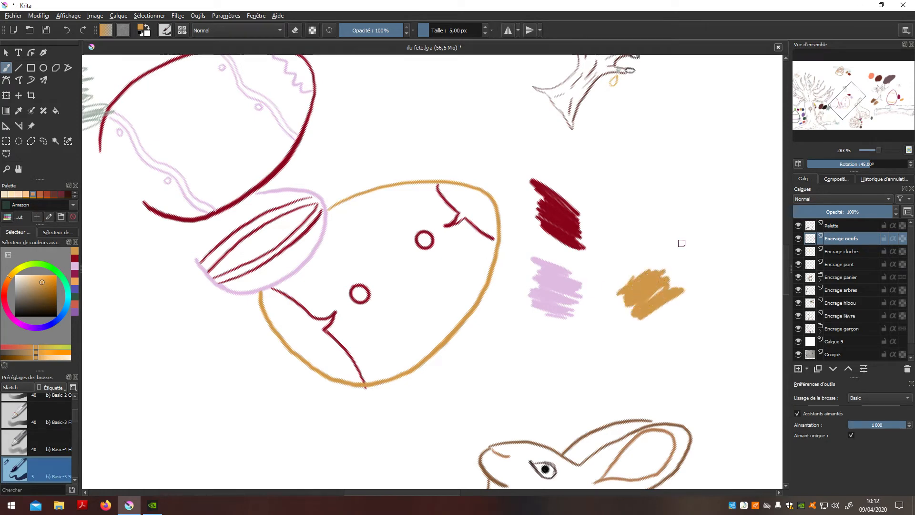
key(5)
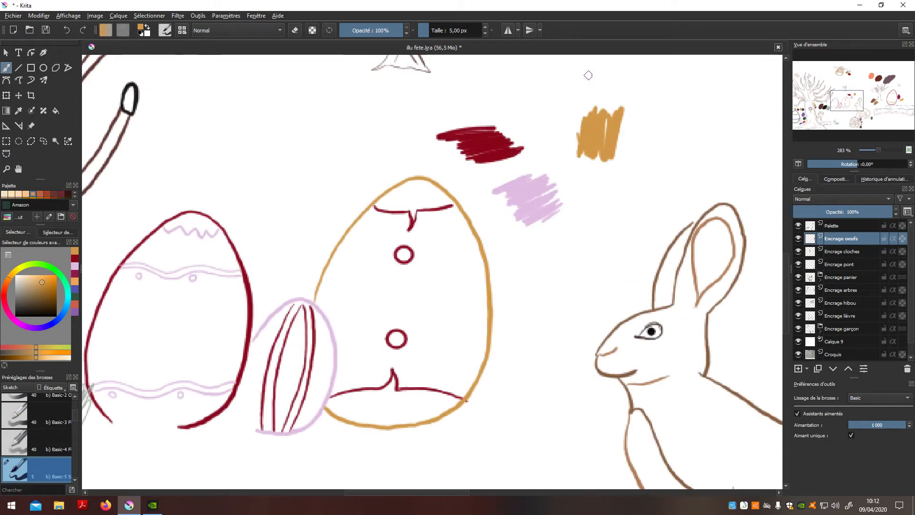
- Examine the inked eggs with and without the white Calque 9 layer, also toggling the Encrage garçon layer's visibility
scroll(588, 76, down, 2)
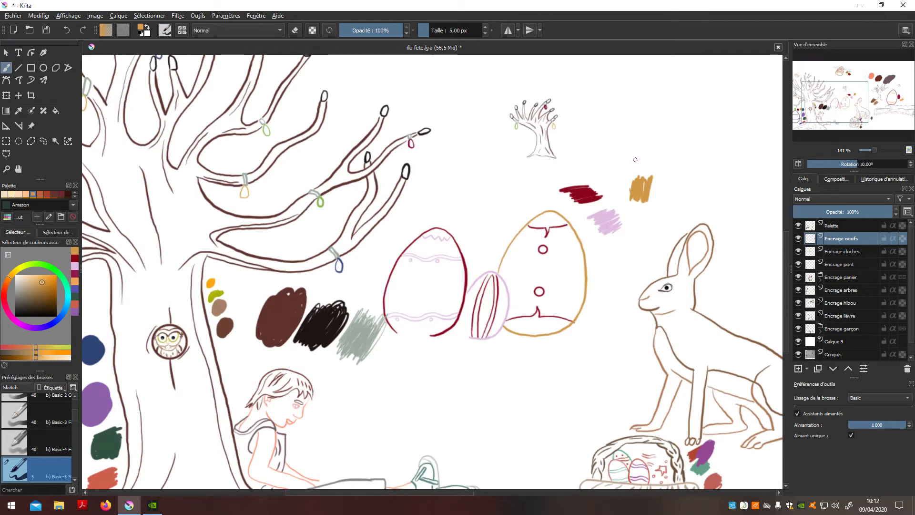
scroll(616, 125, up, 1)
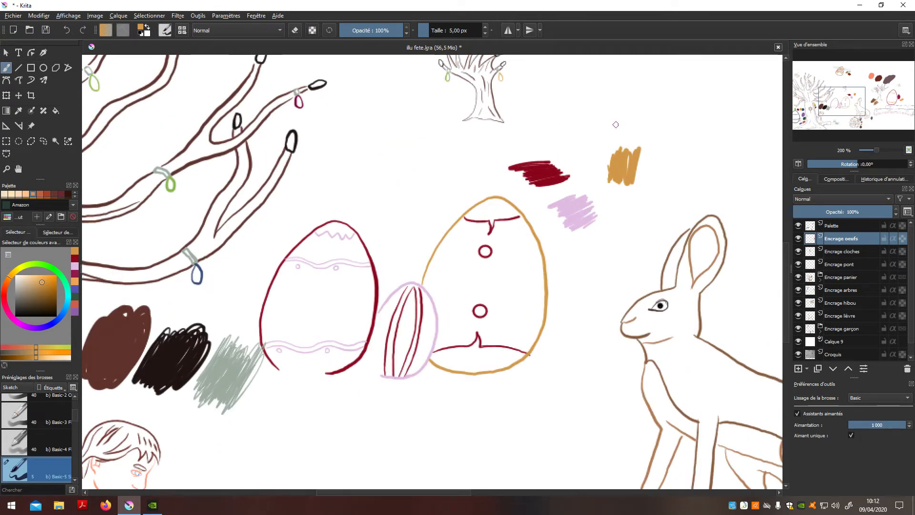
click(799, 341)
scroll(767, 323, up, 1)
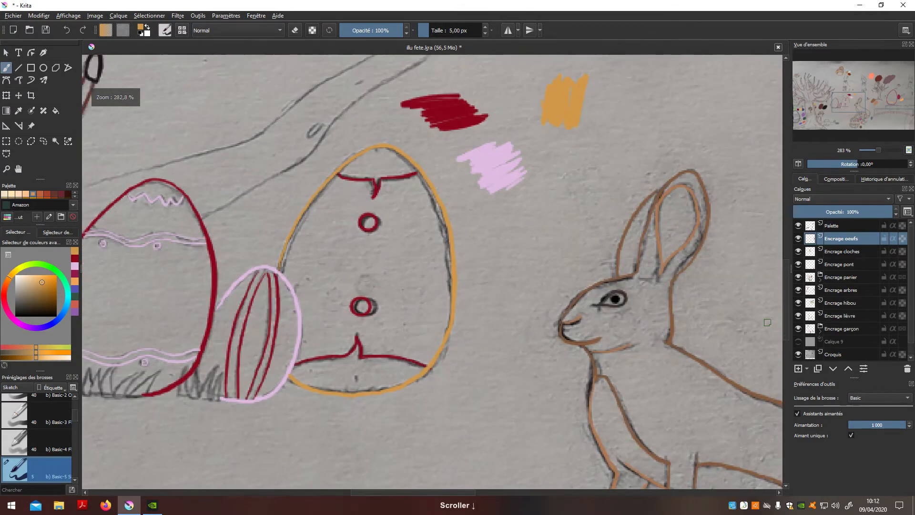
click(798, 341)
scroll(733, 316, down, 2)
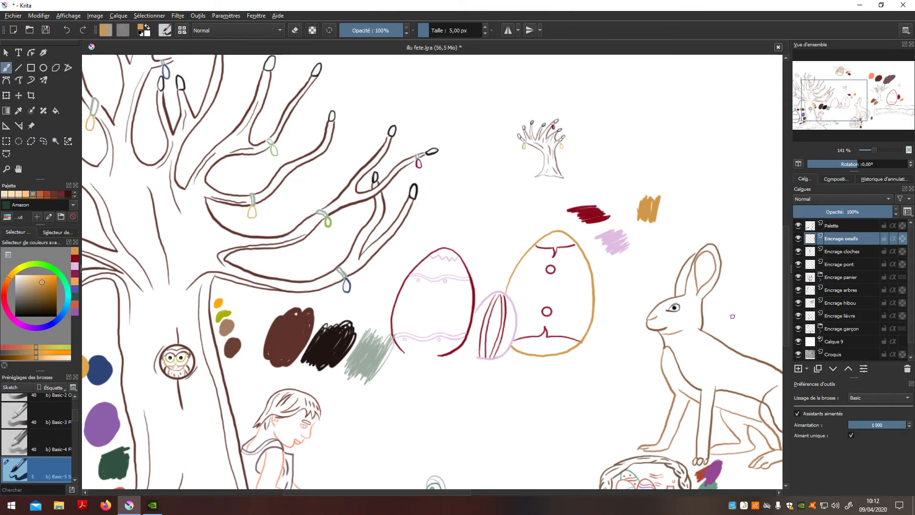
click(799, 329)
click(798, 329)
click(798, 342)
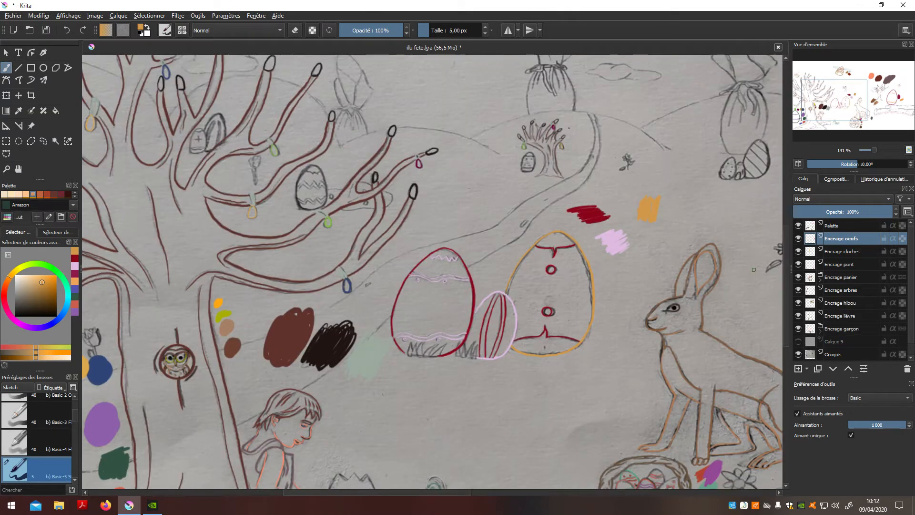
- Set the brush to 4 px and the foreground color to slate blue #41637c for the zigzag egg in the tree
key(space)
drag(532, 322, 441, 415)
drag(538, 403, 341, 354)
drag(426, 367, 343, 359)
drag(283, 360, 705, 405)
drag(447, 380, 578, 368)
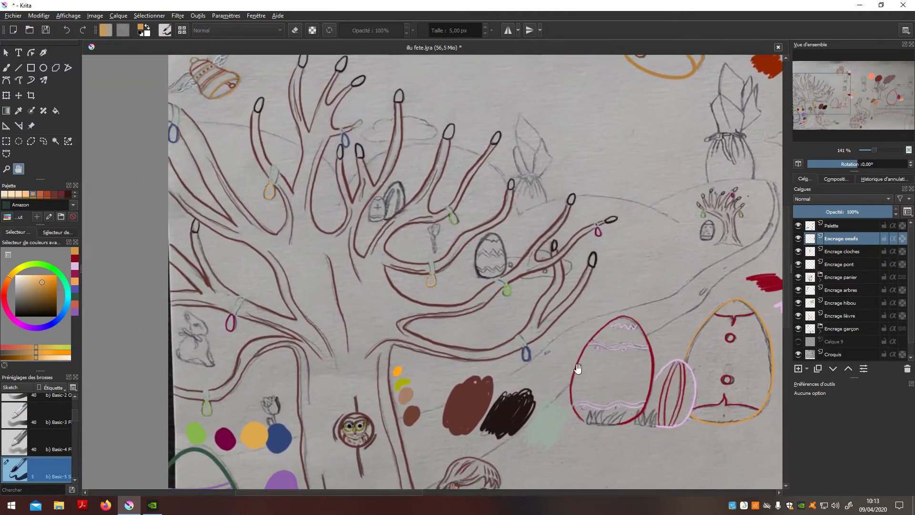
scroll(429, 351, up, 4)
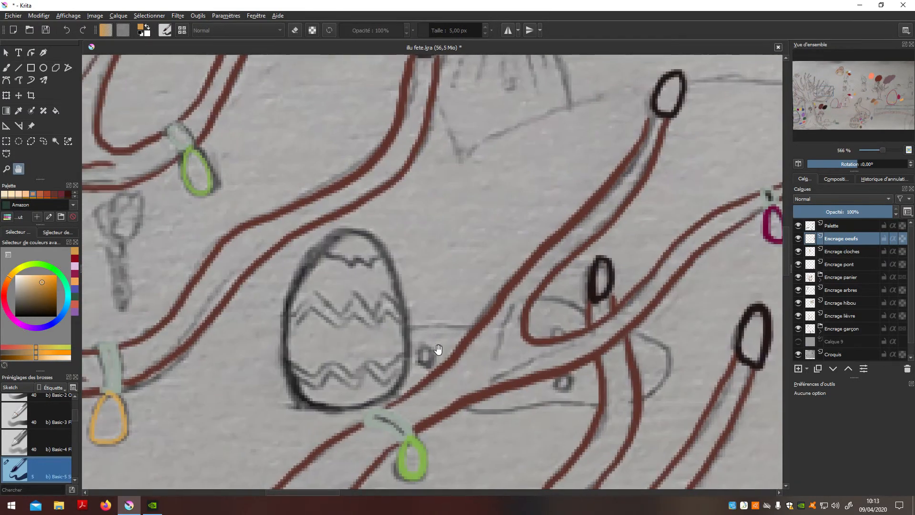
key(b)
key(ctrl)
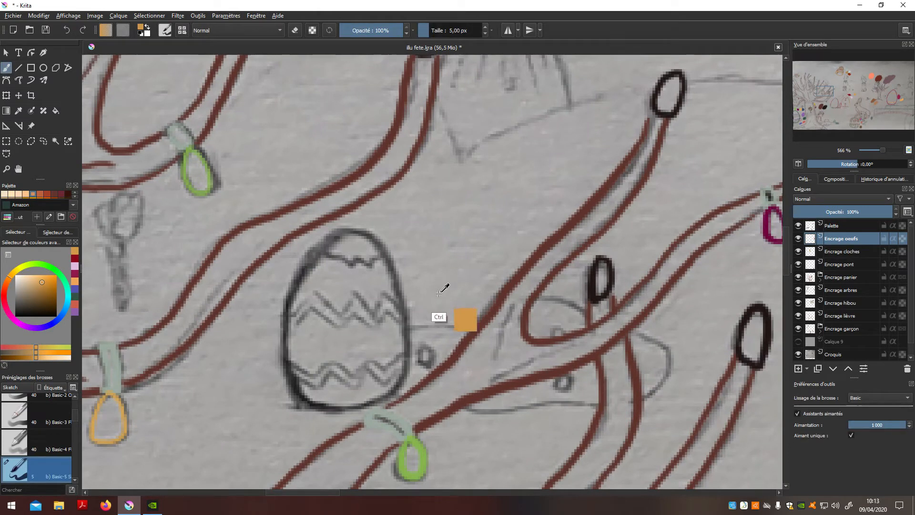
key(bracketleft)
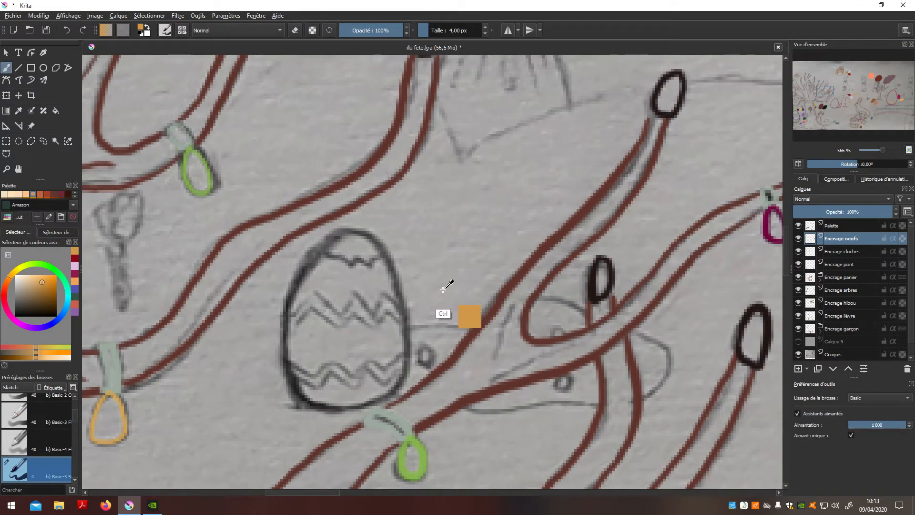
click(141, 28)
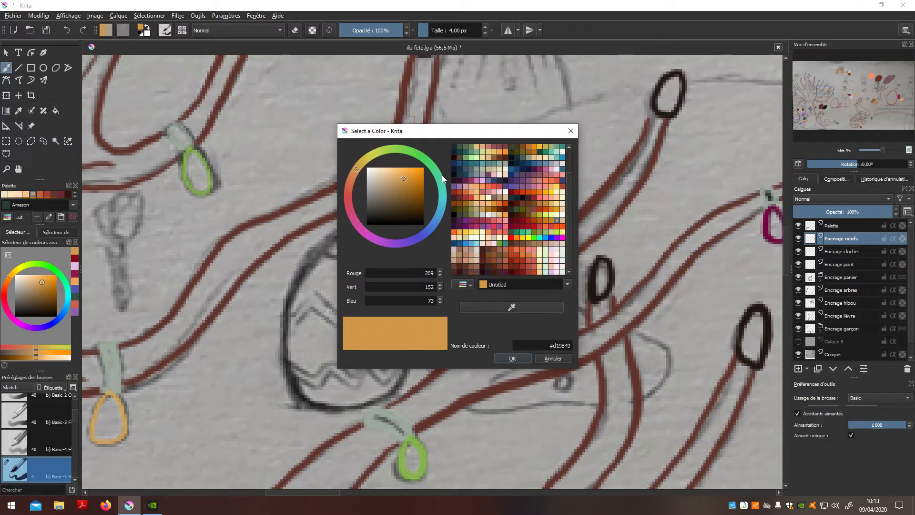
click(471, 243)
click(389, 196)
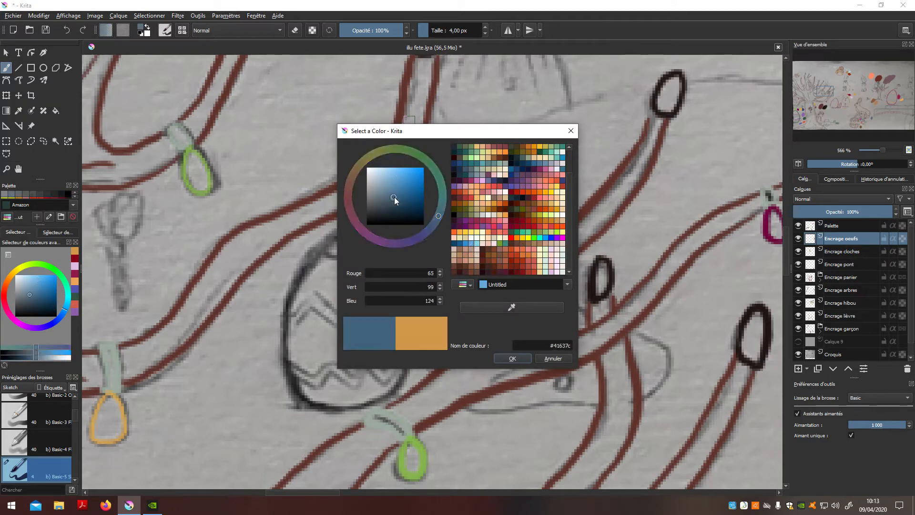
click(512, 358)
- Ink the tree's zigzag egg outline in slate blue, checking it against the white Calque 9 layer and redoing unsatisfactory strokes
mouse_move(307, 402)
mouse_down()
mouse_move(287, 357)
mouse_move(296, 273)
mouse_move(322, 238)
mouse_move(353, 223)
mouse_move(377, 236)
mouse_move(391, 260)
mouse_move(402, 305)
mouse_move(401, 371)
mouse_move(392, 391)
mouse_move(369, 401)
mouse_move(315, 396)
mouse_up()
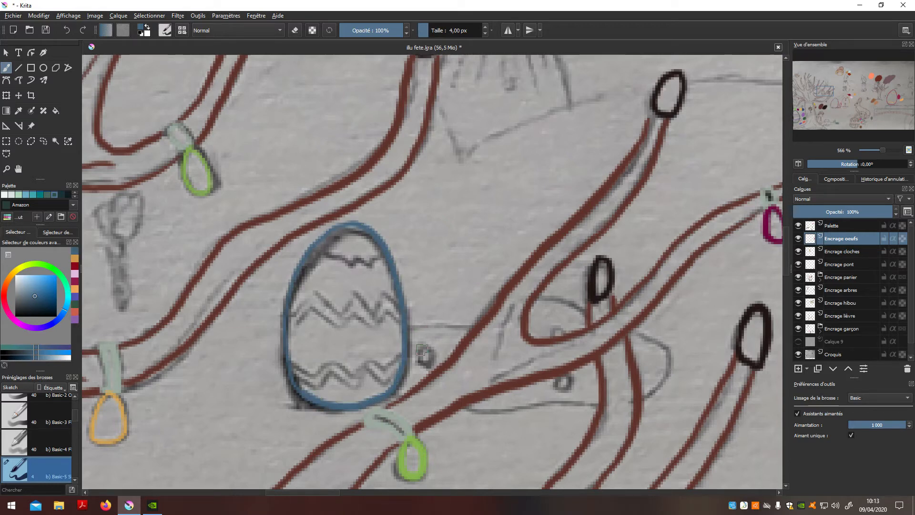
click(799, 342)
click(799, 342)
key(ctrl+z)
mouse_move(291, 378)
mouse_down()
mouse_move(285, 320)
mouse_move(314, 253)
mouse_move(343, 232)
mouse_move(369, 236)
mouse_move(404, 306)
mouse_move(403, 373)
mouse_move(373, 401)
mouse_move(343, 404)
mouse_move(292, 374)
mouse_up()
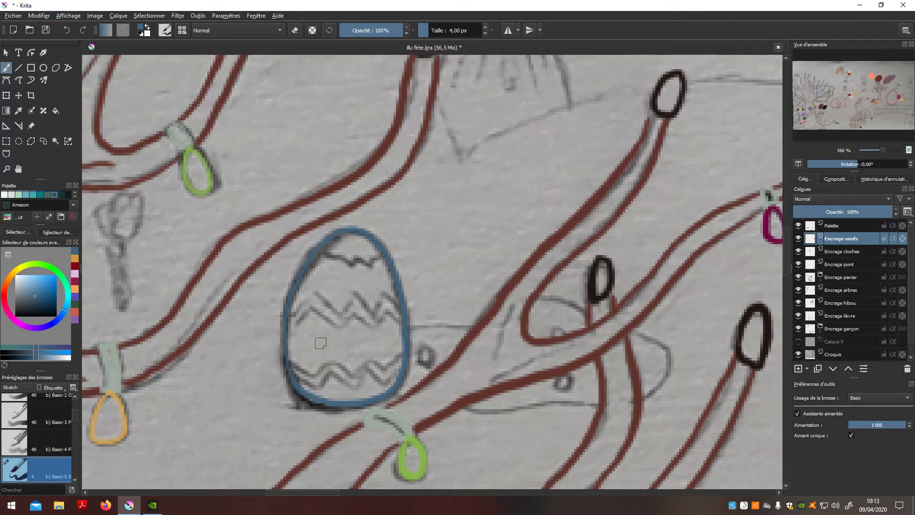
click(799, 342)
key(ctrl+z)
key(ctrl+z)
mouse_move(289, 308)
mouse_down()
mouse_move(333, 239)
mouse_move(352, 231)
mouse_move(378, 246)
mouse_move(405, 305)
mouse_move(401, 383)
mouse_move(364, 403)
mouse_move(311, 400)
mouse_move(285, 360)
mouse_move(287, 299)
mouse_up()
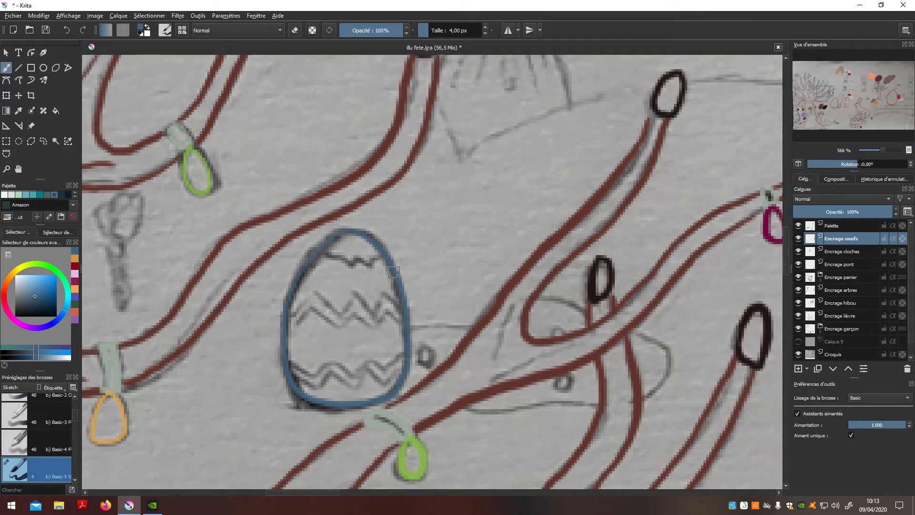
- Paint a slate blue reference swatch beside the zigzag egg and set the foreground color to a pale lavender grey
mouse_move(441, 223)
mouse_down()
mouse_move(466, 220)
mouse_move(454, 234)
mouse_move(509, 225)
mouse_move(488, 246)
mouse_move(486, 236)
mouse_move(459, 234)
mouse_move(443, 209)
mouse_up()
click(142, 29)
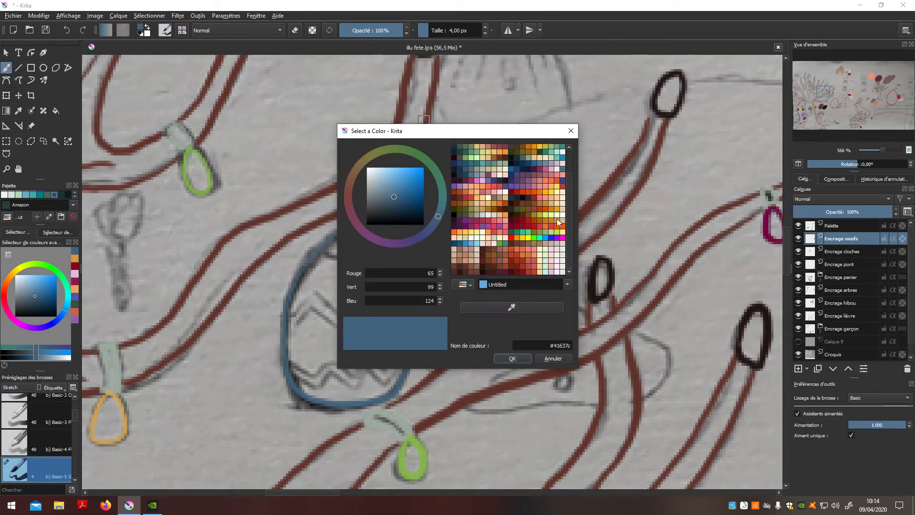
click(535, 168)
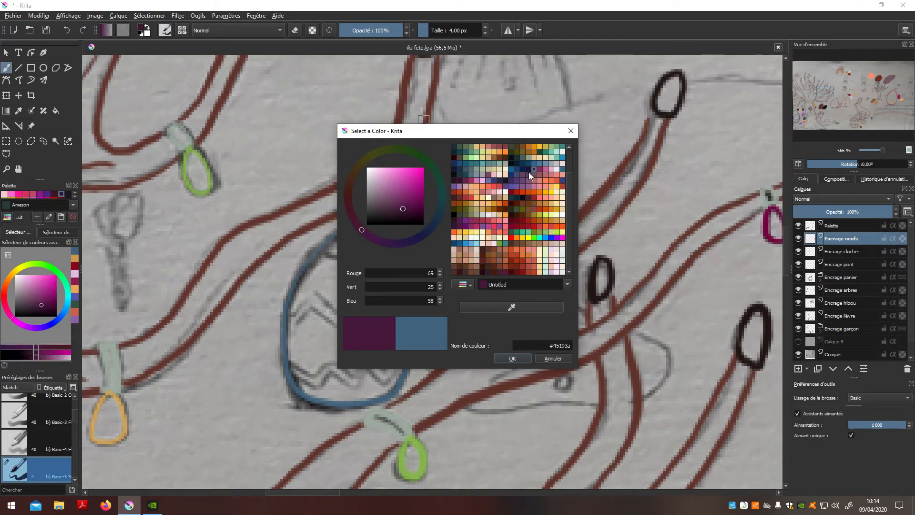
click(479, 176)
click(515, 359)
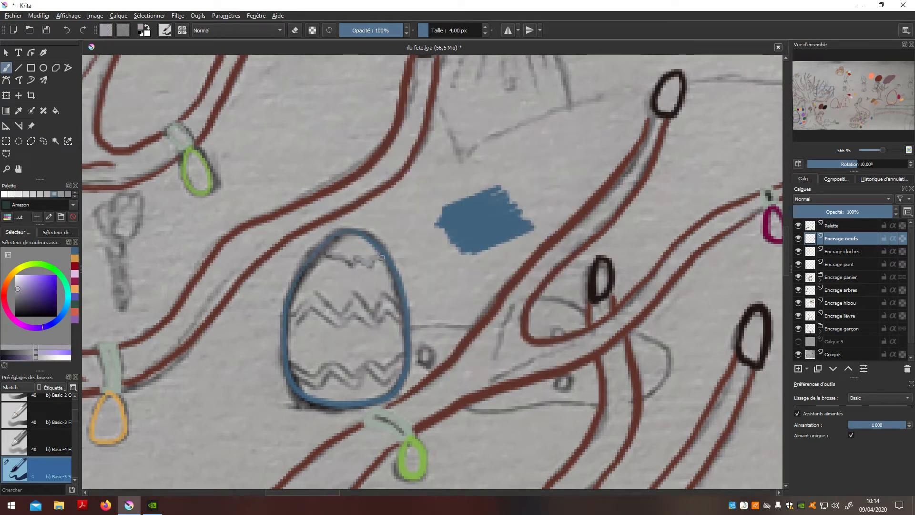
- Ink the zigzag bands on the tree's blue egg in pale lavender grey, checking against the white Calque 9 layer and redoing unsatisfactory strokes
key(ctrl+z)
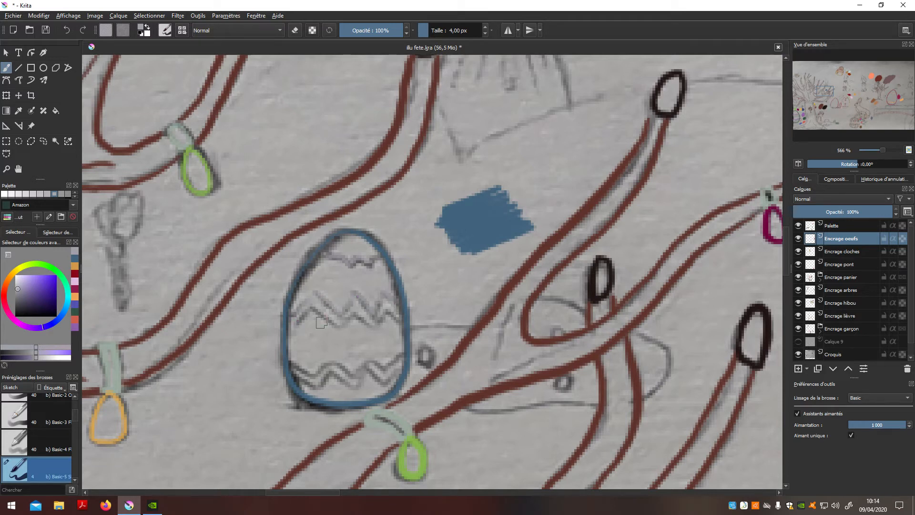
mouse_move(292, 329)
mouse_down()
mouse_move(311, 310)
mouse_move(347, 327)
mouse_move(355, 314)
mouse_move(372, 329)
mouse_move(388, 313)
mouse_up()
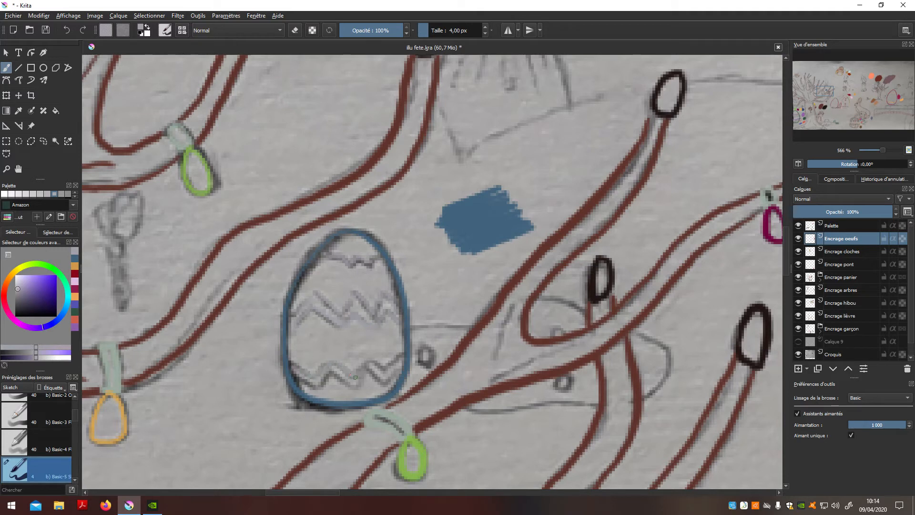
drag(295, 378, 353, 384)
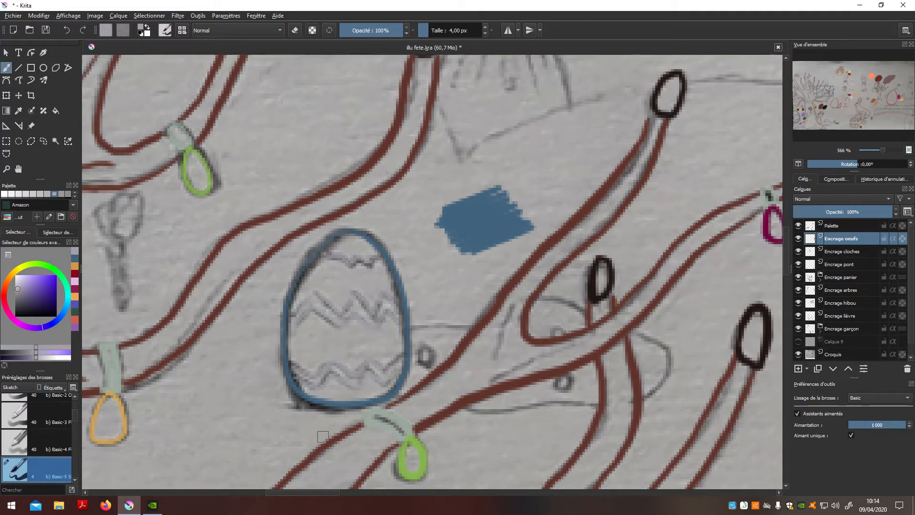
click(798, 341)
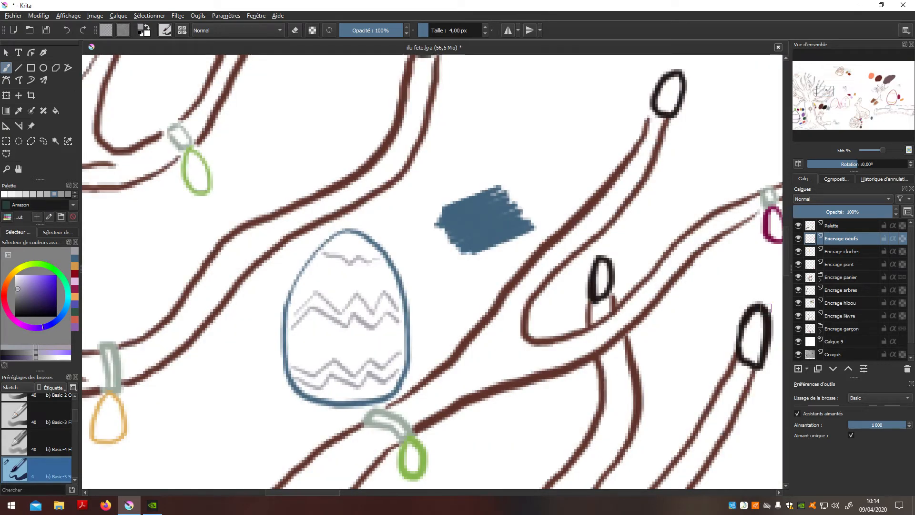
key(ctrl+z)
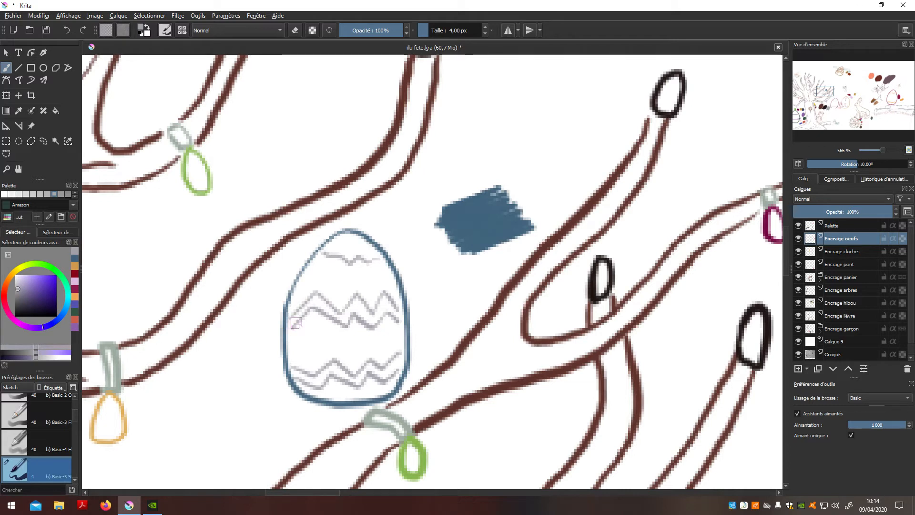
key(ctrl+z)
key(ctrl+z)
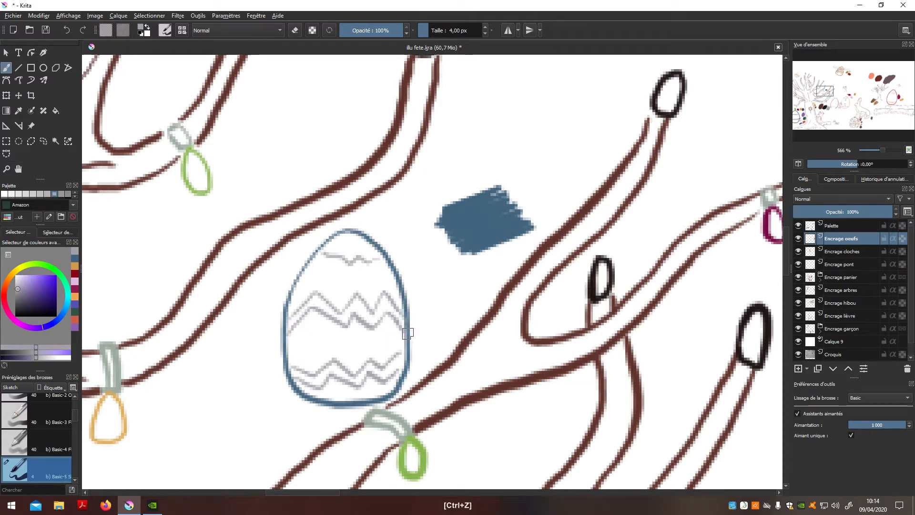
key(ctrl+z)
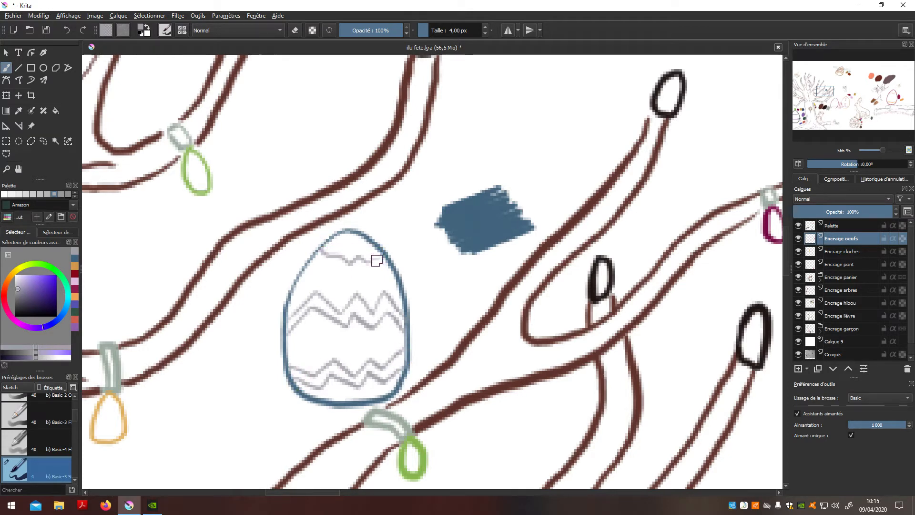
click(799, 341)
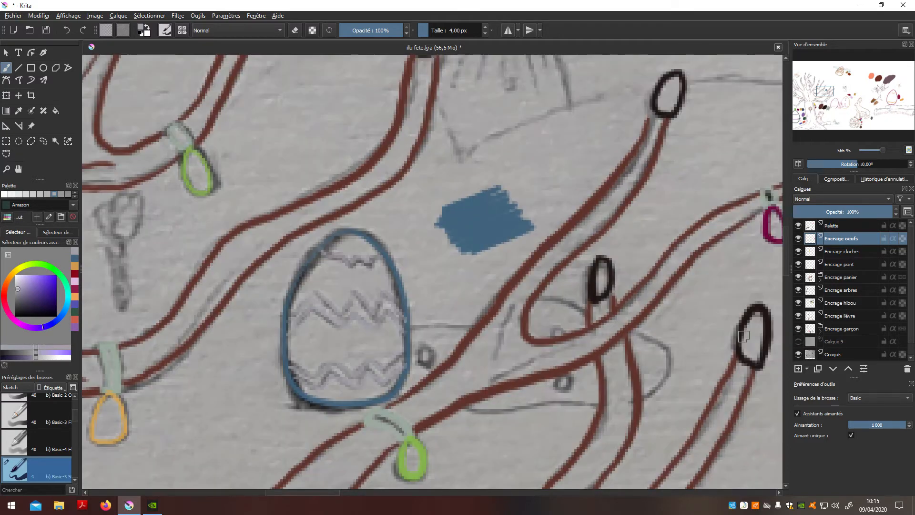
- Set the brush to 3 px and the foreground color to cream #fff0c5 for the small cross-marked egg in the tree
scroll(441, 324, down, 10)
scroll(440, 365, up, 5)
scroll(440, 364, down, 2)
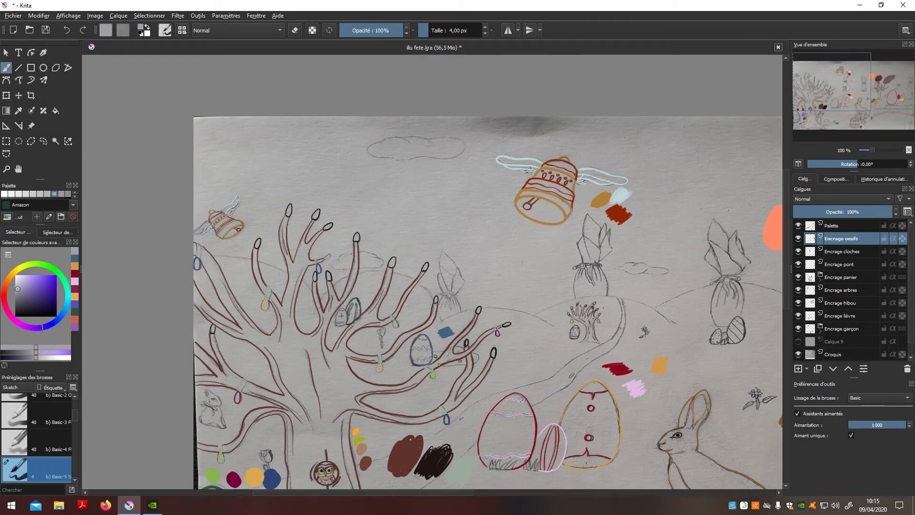
scroll(355, 309, up, 5)
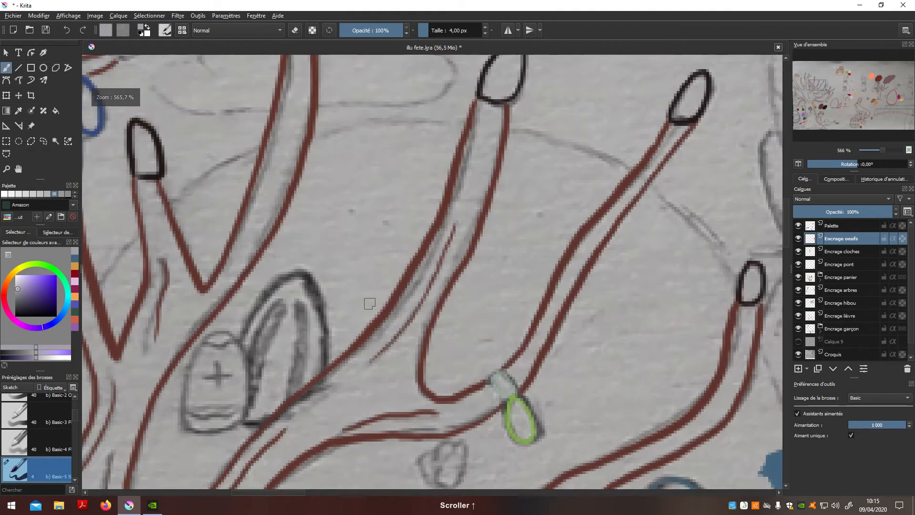
key(n)
drag(363, 306, 377, 276)
key(b)
click(143, 30)
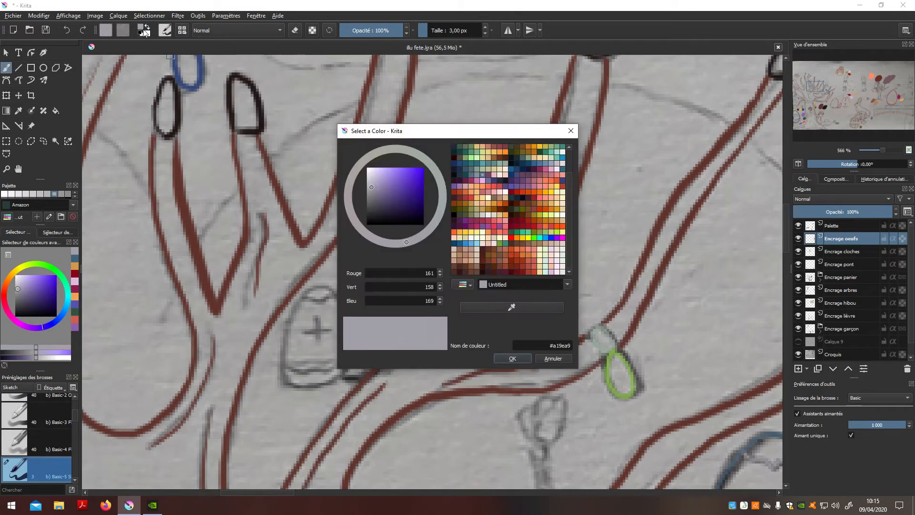
click(553, 147)
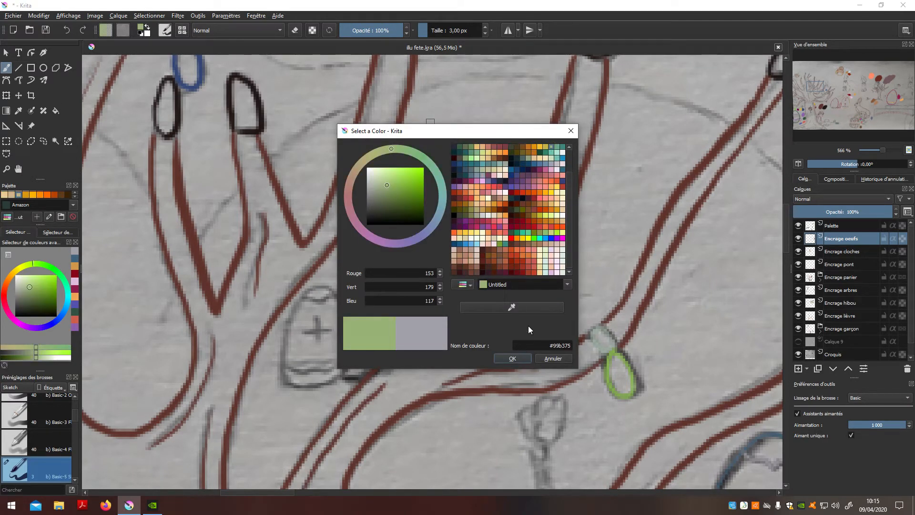
click(562, 200)
click(512, 359)
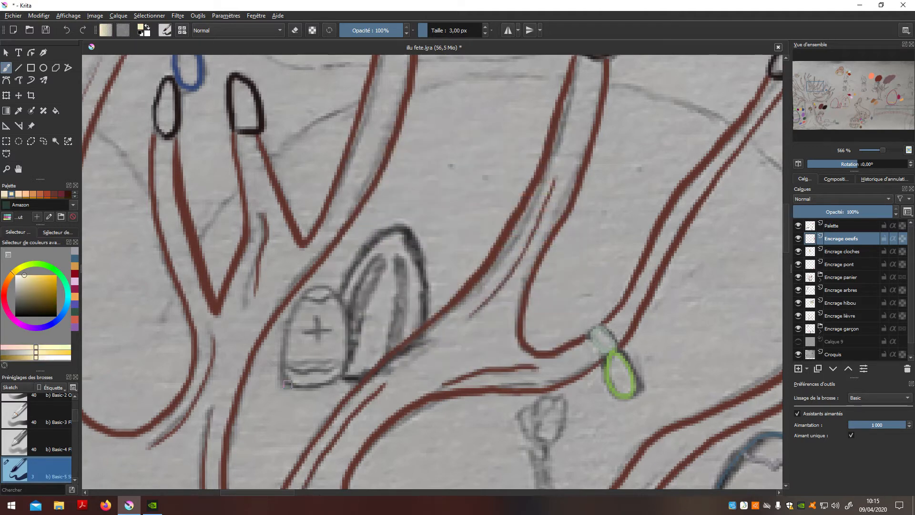
- Ink the small cross-marked egg's outline in cream, checking it against the white Calque 9 layer and redrawing it until satisfactory
mouse_move(281, 361)
mouse_down()
mouse_move(287, 319)
mouse_move(302, 293)
mouse_move(326, 285)
mouse_move(345, 307)
mouse_move(344, 366)
mouse_move(336, 381)
mouse_move(286, 380)
mouse_up()
key(ctrl+z)
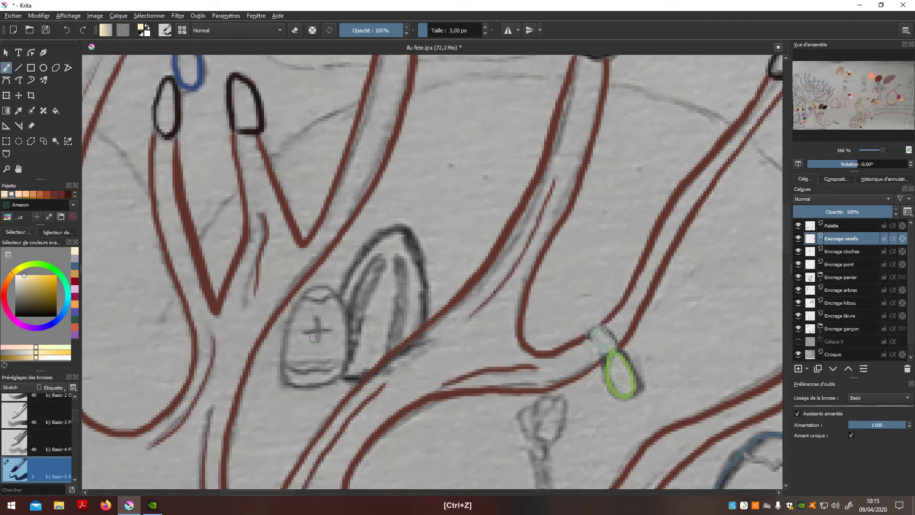
mouse_move(282, 366)
mouse_down()
mouse_move(293, 308)
mouse_move(311, 289)
mouse_move(329, 290)
mouse_move(343, 315)
mouse_move(344, 372)
mouse_move(330, 384)
mouse_move(286, 383)
mouse_move(324, 387)
mouse_move(341, 373)
mouse_move(351, 342)
mouse_move(335, 289)
mouse_move(305, 293)
mouse_move(288, 315)
mouse_move(284, 369)
mouse_move(293, 310)
mouse_move(306, 291)
mouse_move(327, 286)
mouse_move(348, 326)
mouse_move(341, 377)
mouse_move(282, 374)
mouse_up()
key(ctrl+z)
key(ctrl+z)
key(ctrl+z)
mouse_move(296, 302)
mouse_down()
mouse_move(283, 357)
mouse_move(304, 387)
mouse_move(340, 374)
mouse_move(348, 329)
mouse_move(333, 296)
mouse_up()
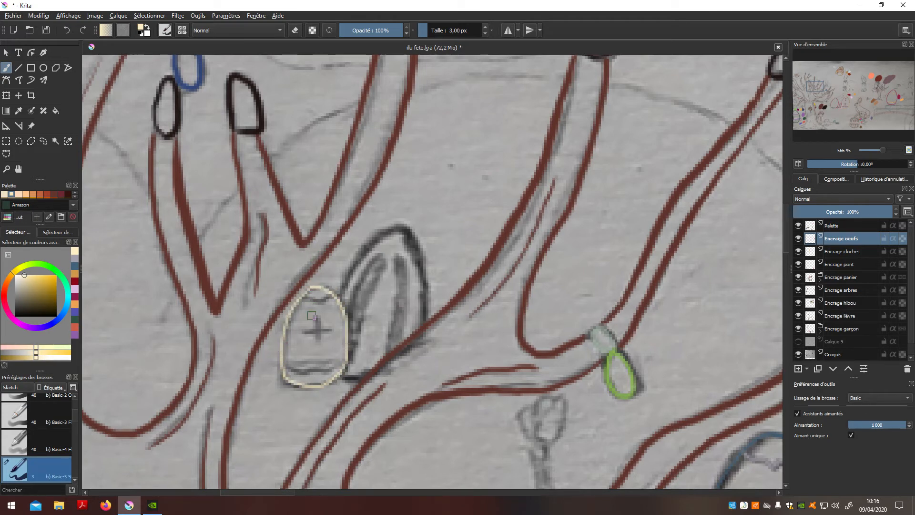
click(799, 341)
scroll(801, 342, down, 1)
scroll(801, 341, up, 1)
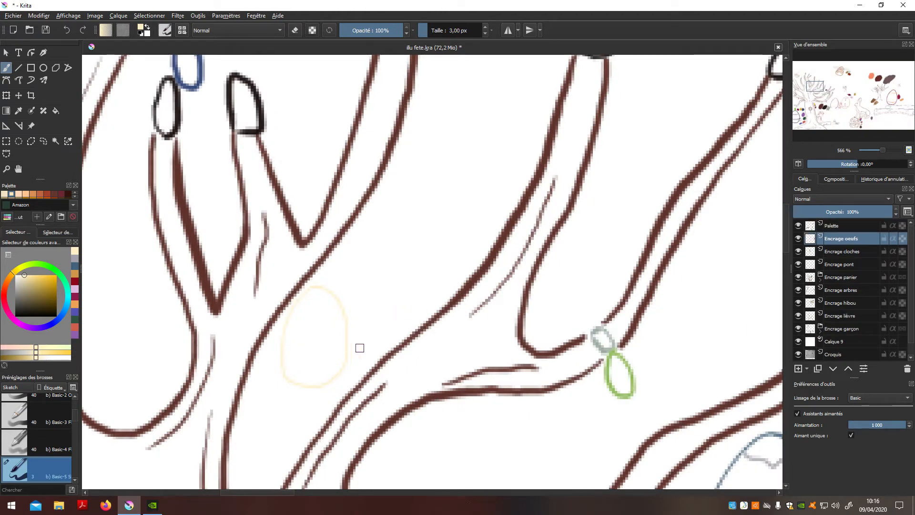
click(798, 341)
key(ctrl+z)
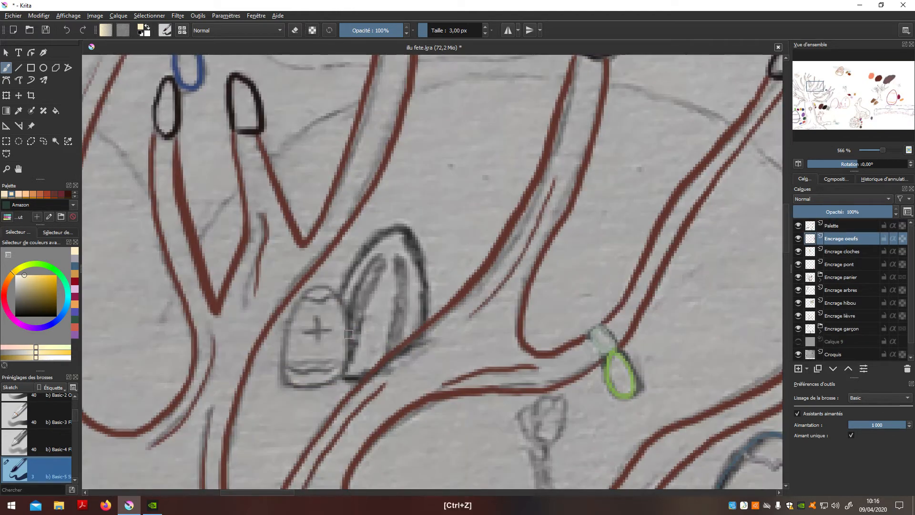
mouse_move(327, 286)
mouse_down()
mouse_move(348, 331)
mouse_move(346, 368)
mouse_move(336, 381)
mouse_move(307, 388)
mouse_move(283, 376)
mouse_move(281, 357)
mouse_move(291, 308)
mouse_move(317, 284)
mouse_up()
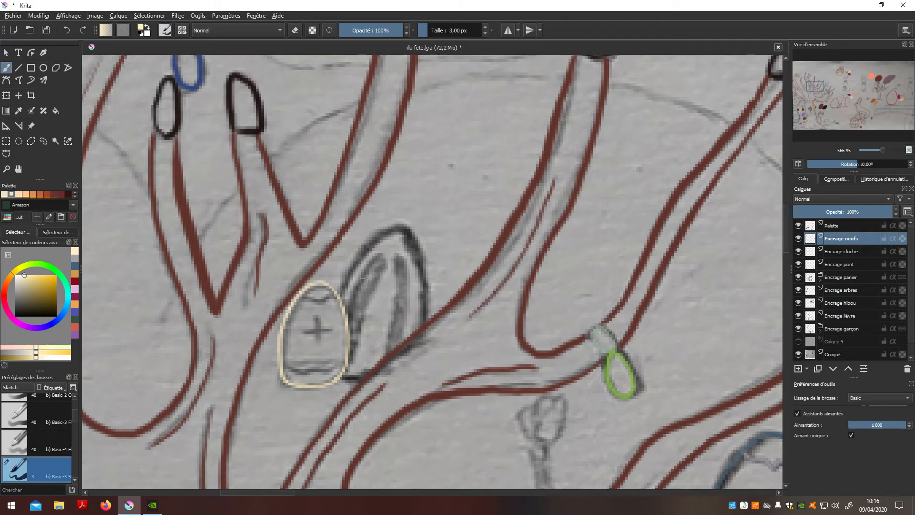
- Paint a cream reference swatch near the two tree eggs and set the foreground color to ochre #ac975b
mouse_move(450, 184)
mouse_down()
mouse_move(487, 165)
mouse_move(500, 205)
mouse_move(489, 216)
mouse_up()
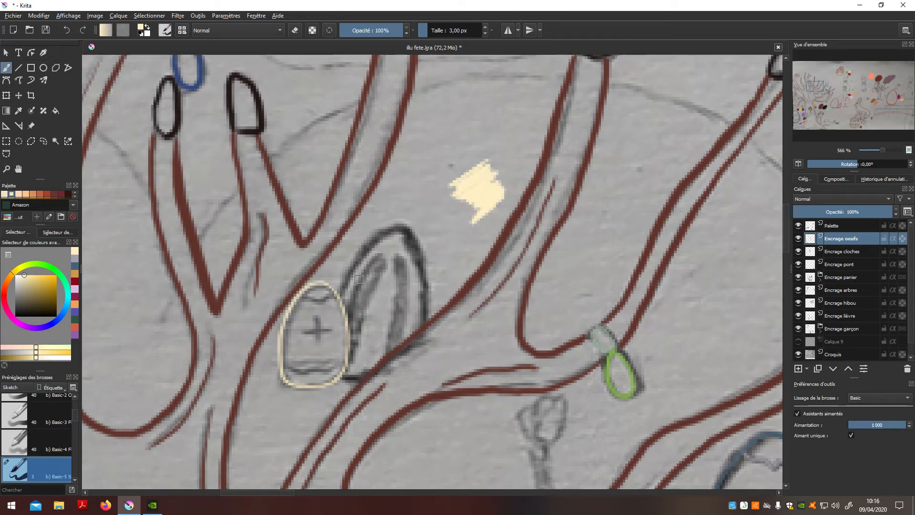
click(141, 28)
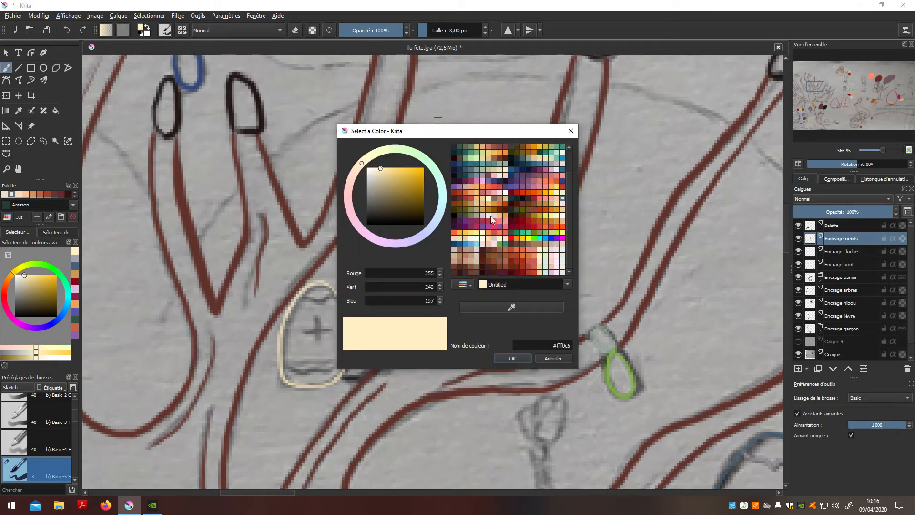
drag(396, 185, 386, 197)
click(393, 187)
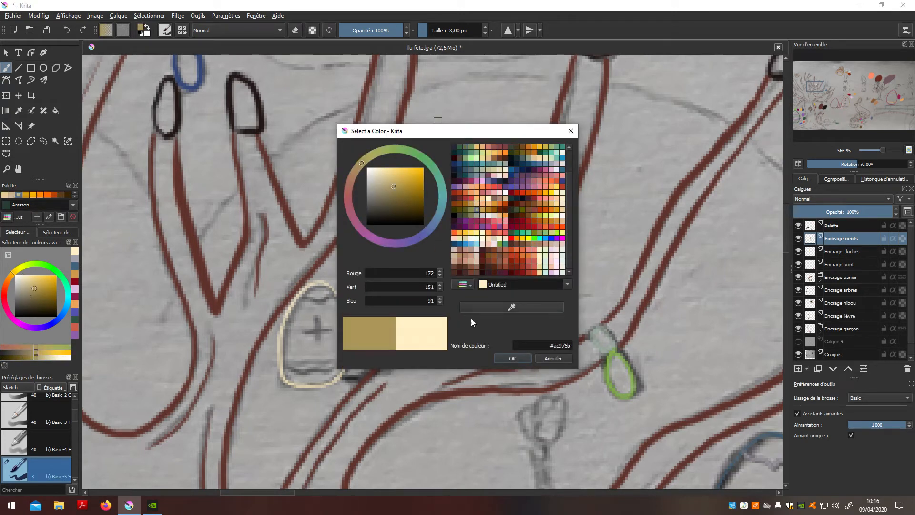
key(Return)
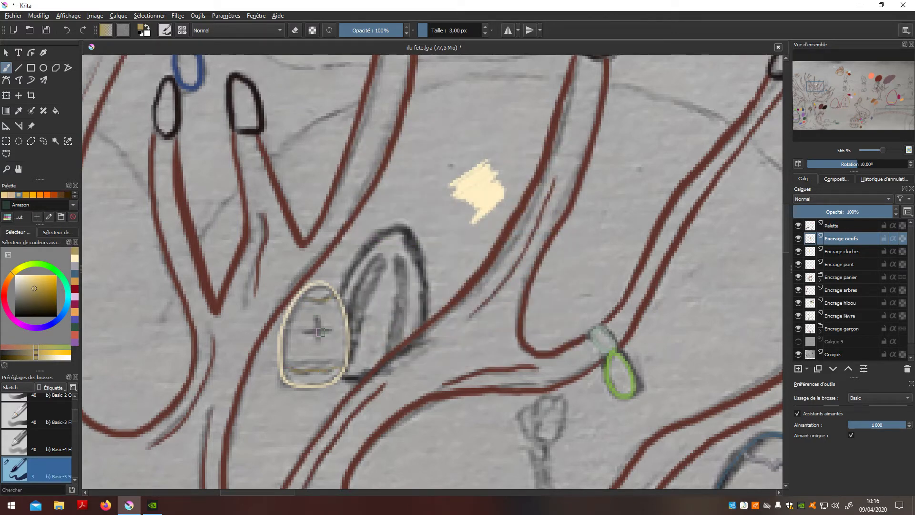
- Ink the outline of the larger egg behind the cream egg in ochre on Encrage oeufs, checking against Calque 9 and redoing unsatisfactory strokes
mouse_move(346, 284)
mouse_down()
mouse_move(385, 232)
mouse_move(411, 238)
mouse_move(427, 274)
mouse_move(429, 324)
mouse_up()
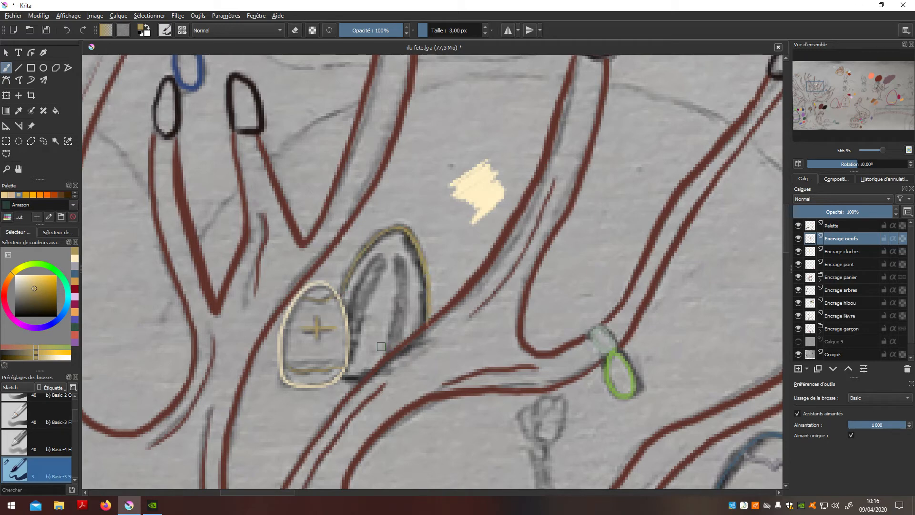
click(799, 342)
click(805, 343)
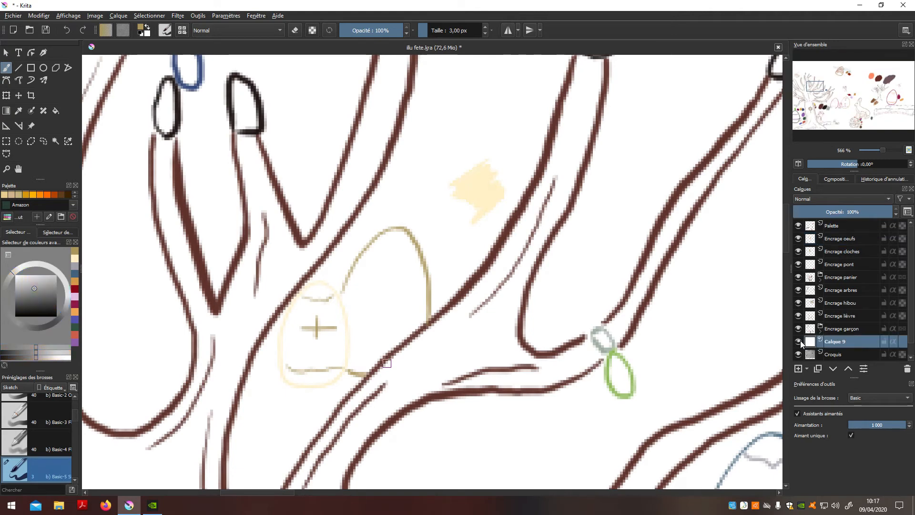
click(798, 341)
click(844, 239)
key(ctrl+z)
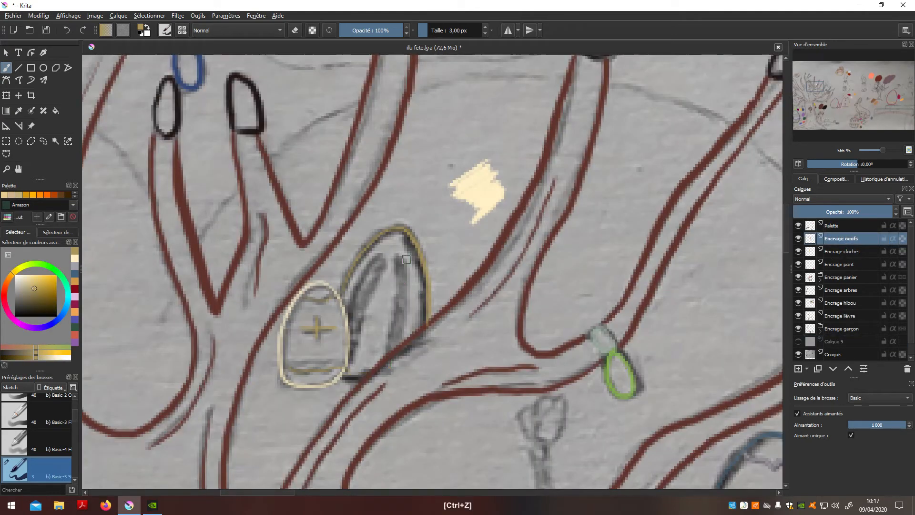
mouse_move(343, 290)
mouse_down()
mouse_move(366, 244)
mouse_move(427, 271)
mouse_move(424, 323)
mouse_up()
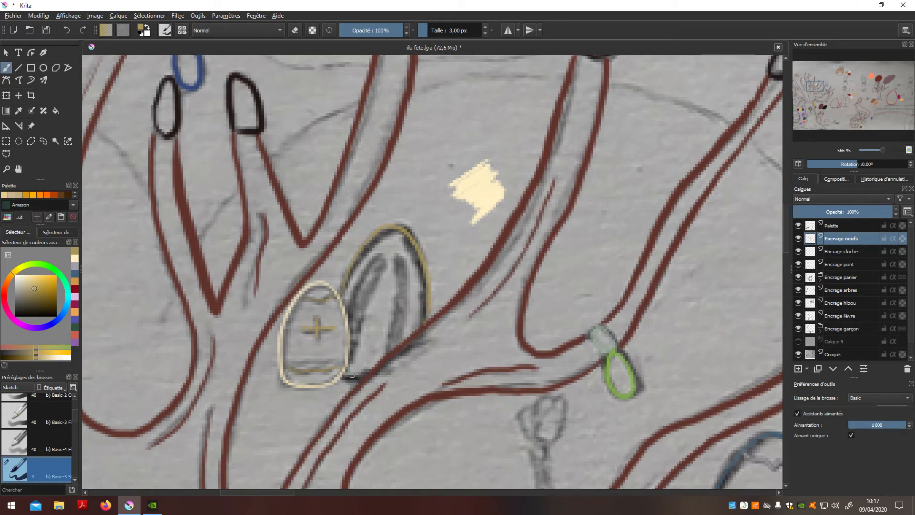
key(ctrl+z)
- Move the Encrage oeufs layer directly below Encrage arbres so the branches overlap the eggs
drag(854, 240, 851, 291)
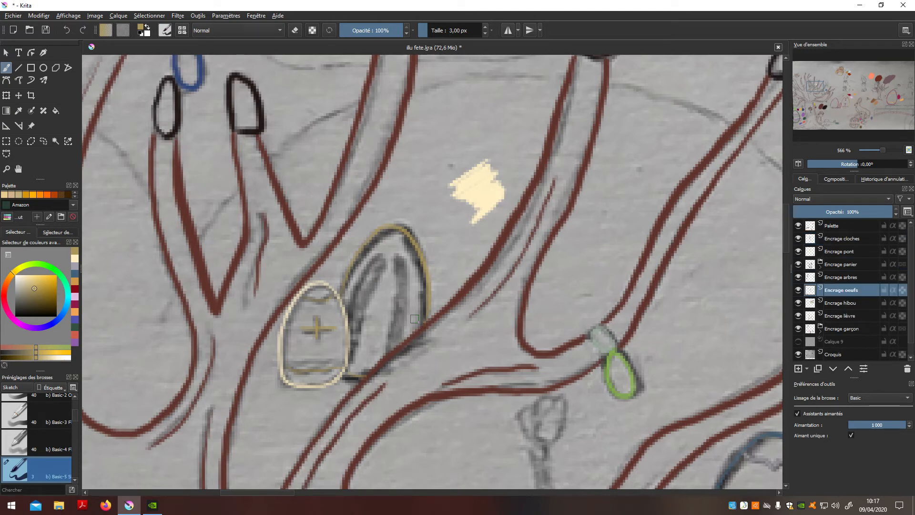
scroll(409, 304, down, 3)
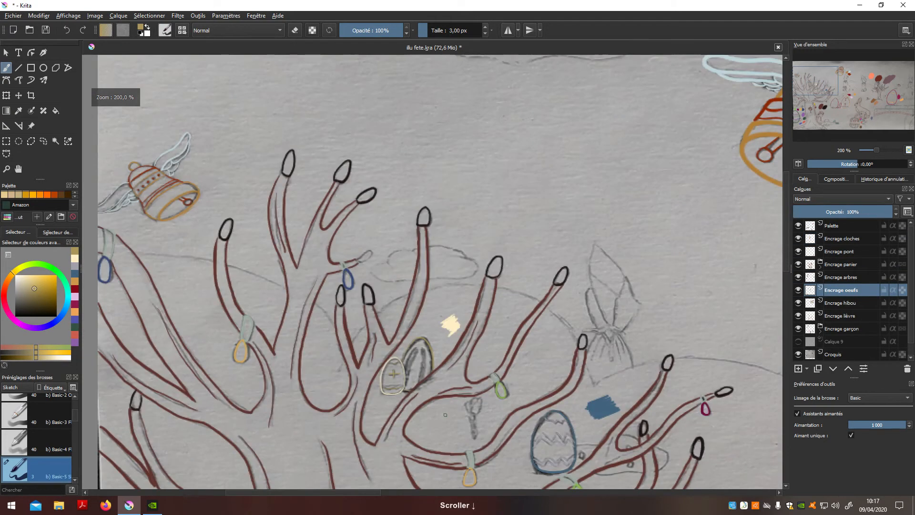
scroll(403, 243, up, 5)
scroll(403, 242, down, 1)
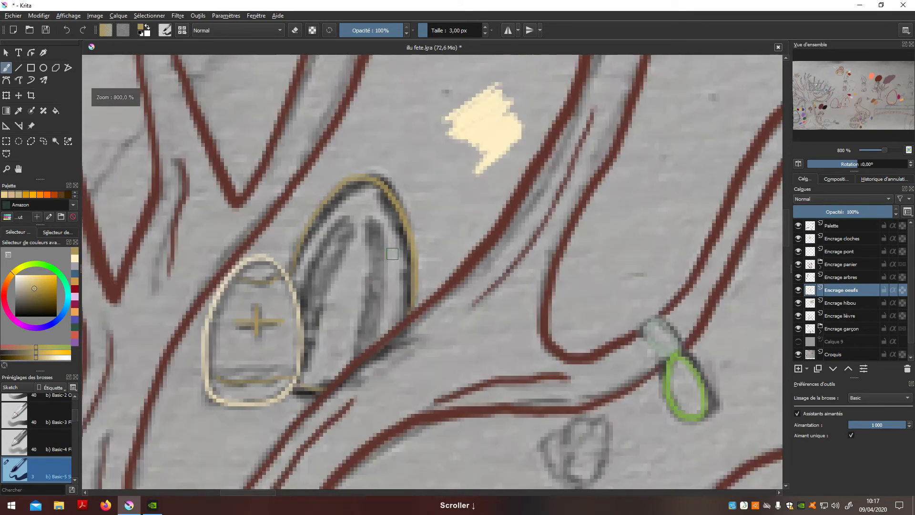
- Set the foreground color to a muted greenish grey and ink the left stripe inside the larger ochre egg
click(142, 28)
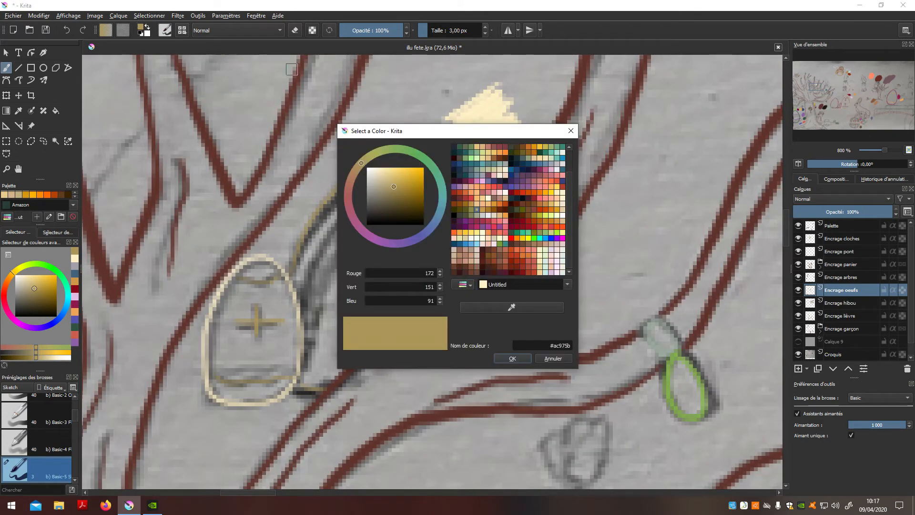
click(478, 215)
key(Return)
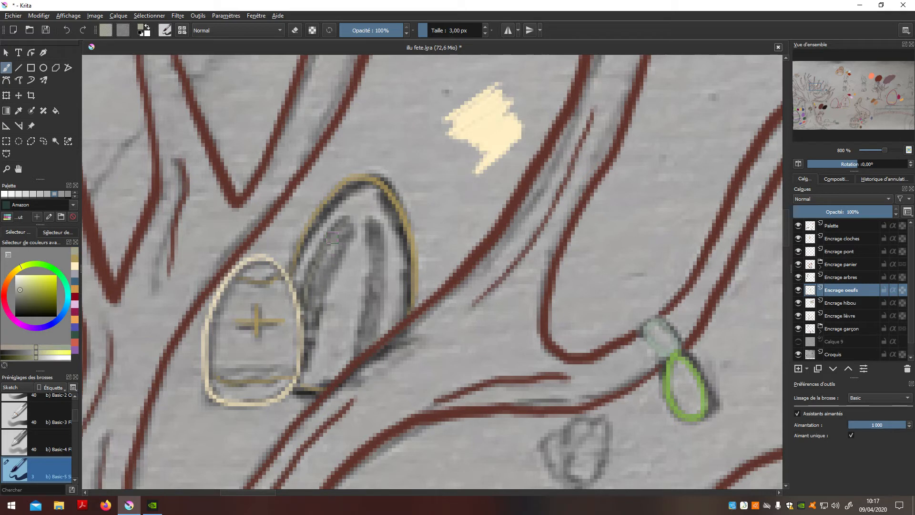
key(ctrl+z)
mouse_move(305, 303)
mouse_down()
mouse_move(314, 267)
mouse_move(353, 219)
mouse_move(320, 301)
mouse_move(308, 376)
mouse_up()
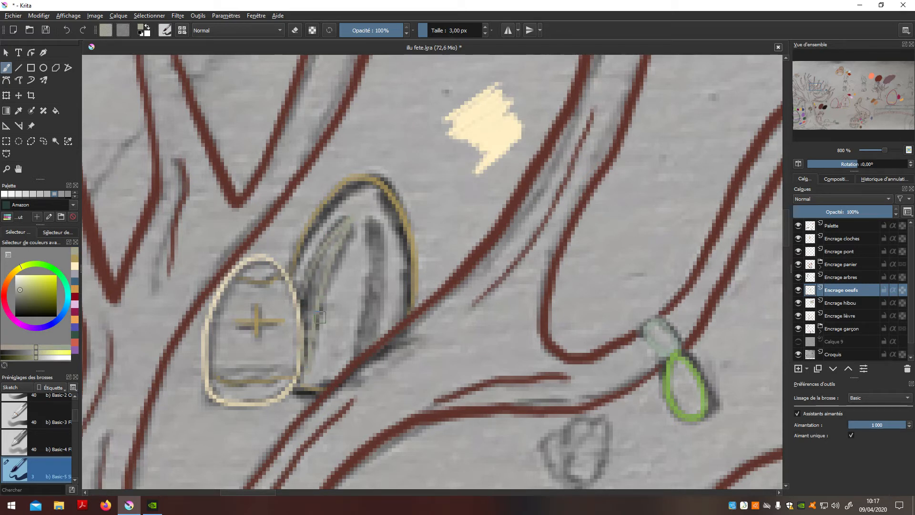
- Ink the right stripe inside the larger ochre egg on Encrage oeufs over white Calque 9, redoing unsatisfactory strokes
mouse_move(366, 226)
mouse_down()
mouse_move(371, 347)
mouse_move(379, 297)
mouse_move(367, 223)
mouse_move(372, 282)
mouse_move(363, 354)
mouse_move(372, 226)
mouse_move(382, 339)
mouse_up()
key(ctrl+z)
click(799, 341)
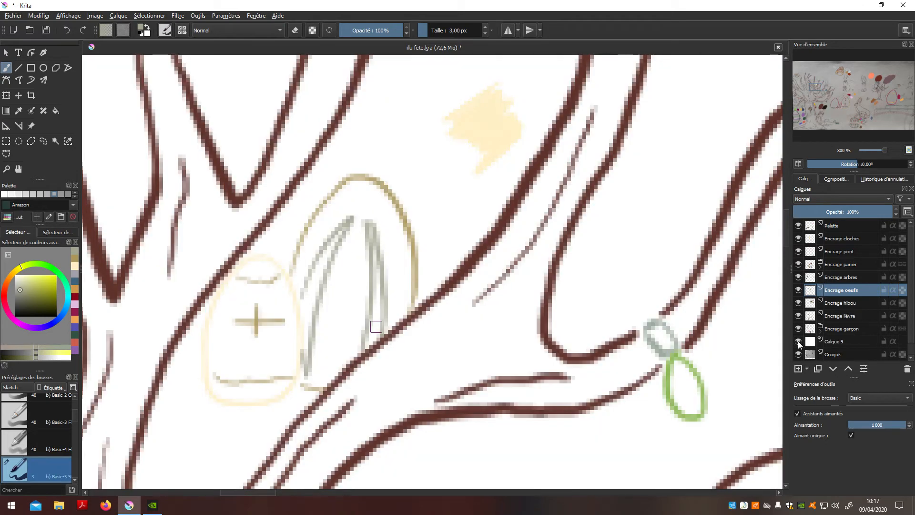
key(ctrl+z)
key(ctrl+z)
mouse_move(372, 228)
mouse_down()
mouse_move(394, 314)
mouse_move(381, 235)
mouse_move(403, 313)
mouse_up()
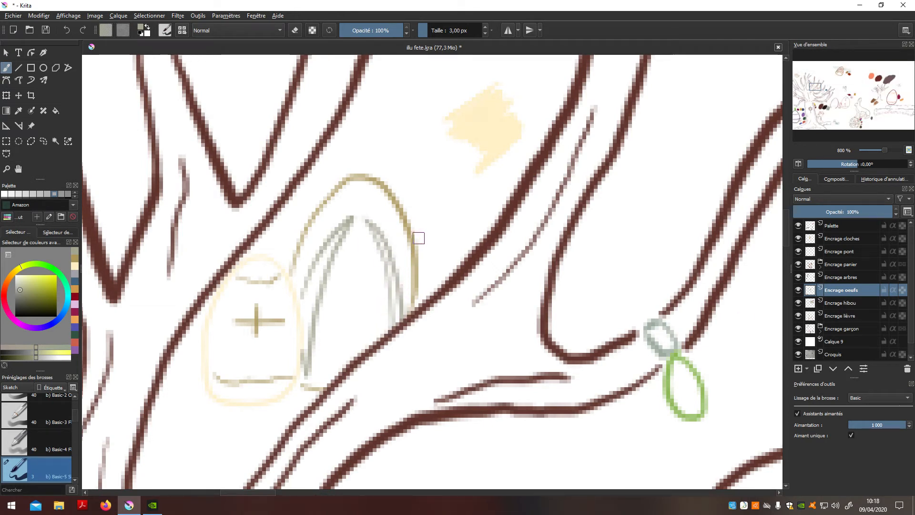
key(ctrl+z)
key(ctrl+z)
drag(364, 221, 394, 325)
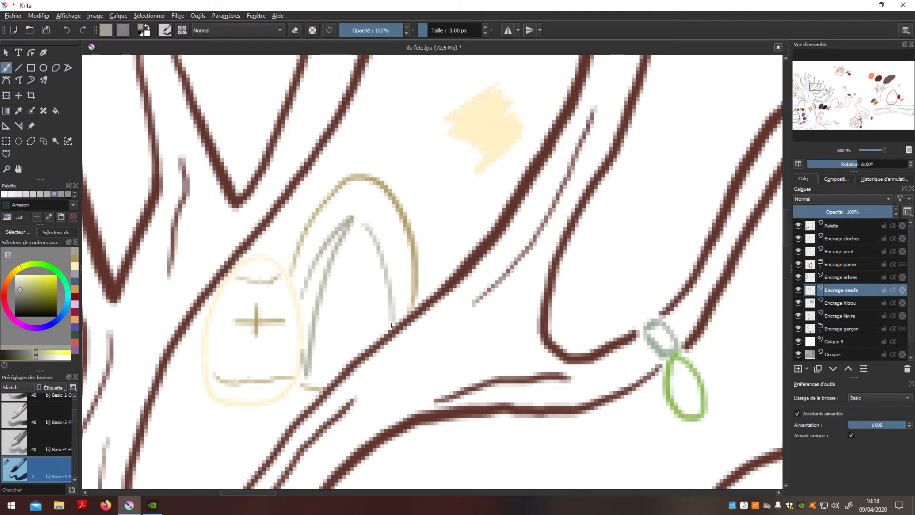
mouse_move(362, 223)
mouse_down()
mouse_move(396, 261)
mouse_move(409, 324)
mouse_up()
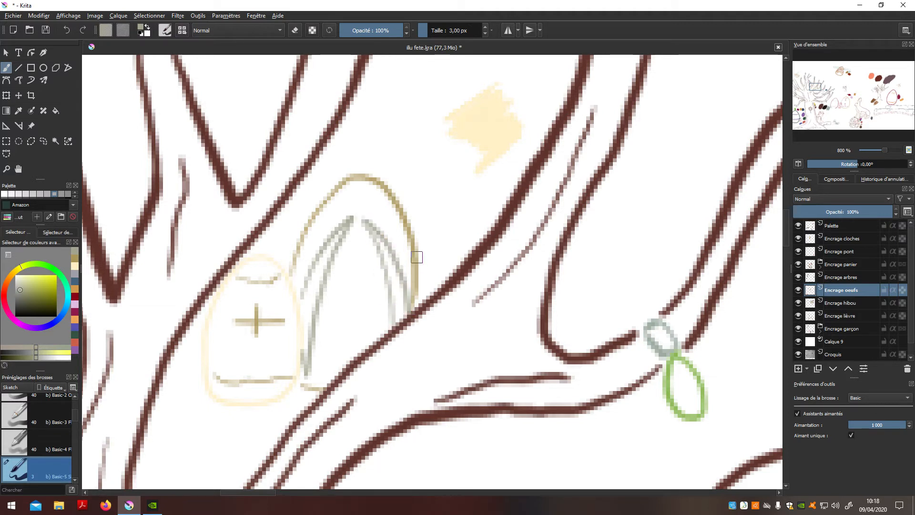
key(ctrl+z)
mouse_move(363, 223)
mouse_down()
mouse_move(387, 246)
mouse_move(407, 317)
mouse_up()
key(ctrl+z)
mouse_move(357, 219)
mouse_down()
mouse_move(387, 317)
mouse_move(377, 234)
mouse_move(392, 274)
mouse_move(400, 336)
mouse_up()
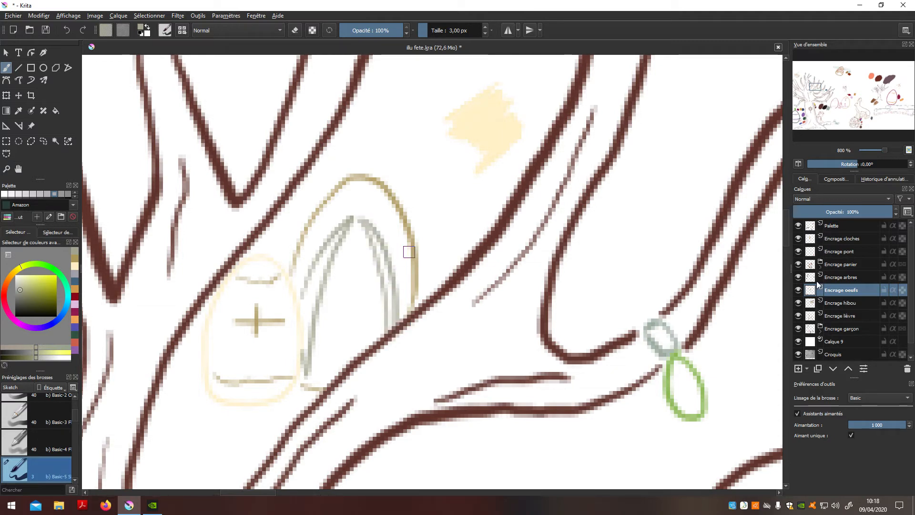
- Hide Calque 9 and set the foreground color to teal #3b8a80 for the sketched egg beside the small tree
click(798, 341)
scroll(750, 337, down, 3)
key(space)
drag(588, 293, 326, 214)
drag(529, 318, 327, 316)
drag(604, 340, 403, 299)
drag(482, 358, 384, 350)
scroll(445, 390, down, 1)
drag(471, 343, 513, 394)
scroll(474, 284, up, 4)
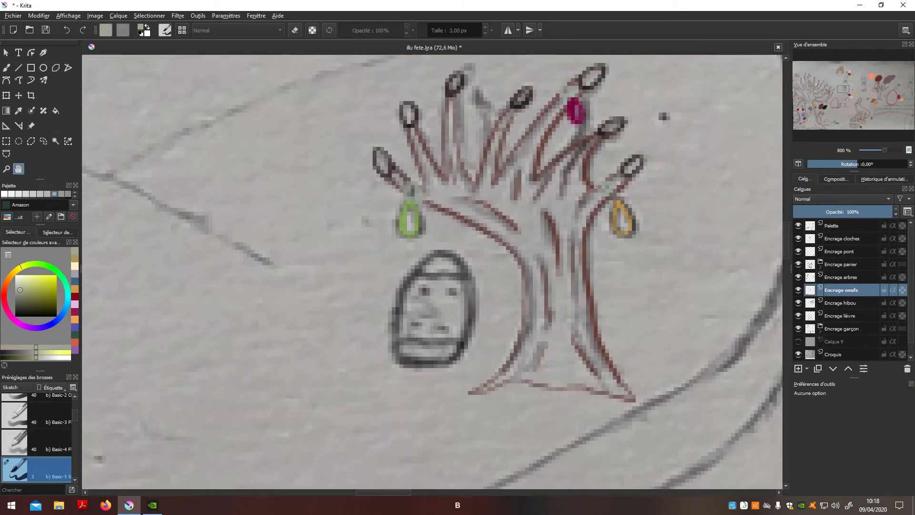
key(b)
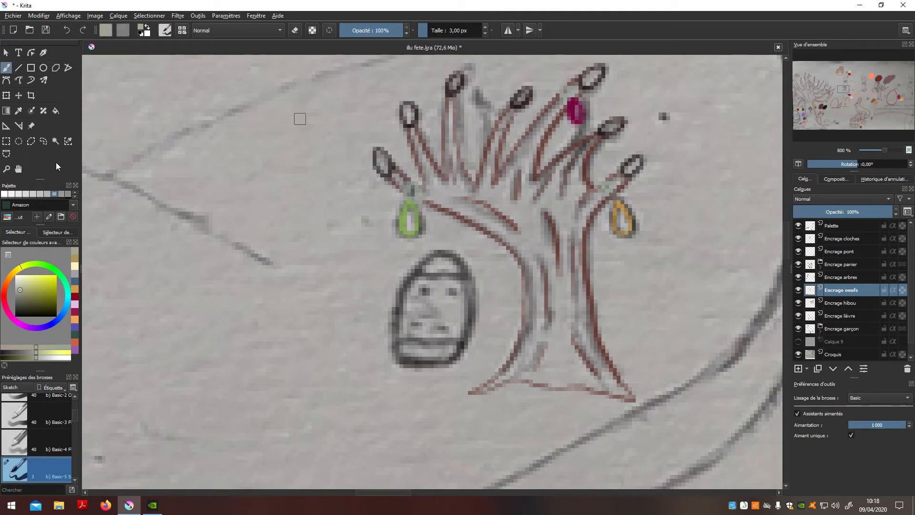
click(143, 27)
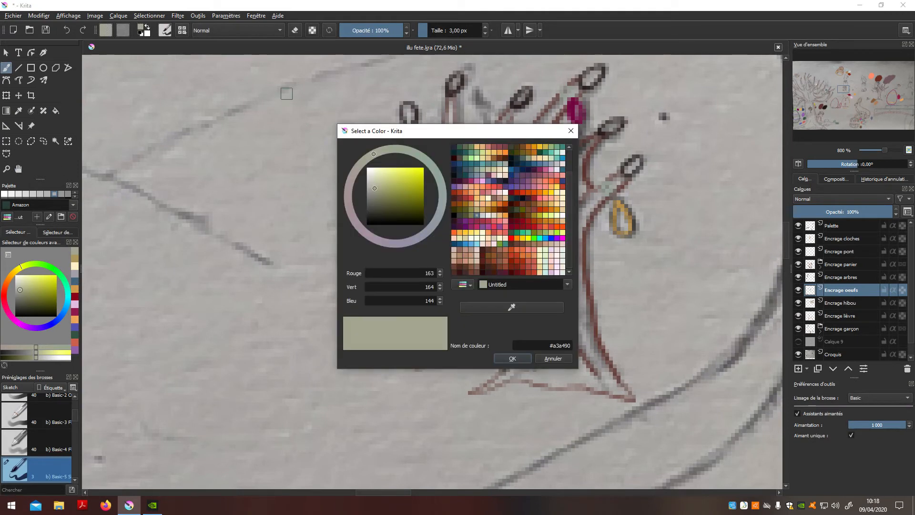
click(561, 151)
click(518, 360)
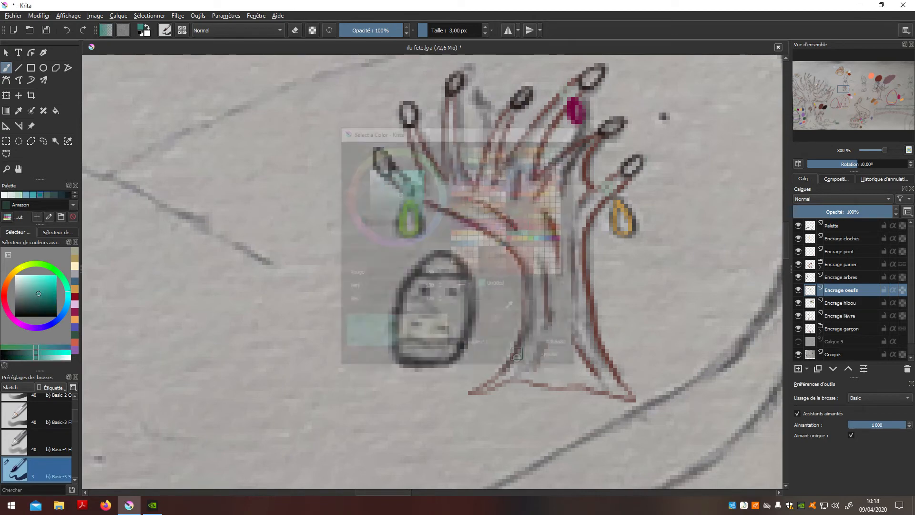
- Ink the outline of the egg beside the small tree in teal, redoing unsatisfactory strokes and checking it against Calque 9
mouse_move(396, 337)
mouse_down()
mouse_move(406, 288)
mouse_move(440, 250)
mouse_move(458, 261)
mouse_move(467, 286)
mouse_move(464, 334)
mouse_move(453, 358)
mouse_move(406, 361)
mouse_up()
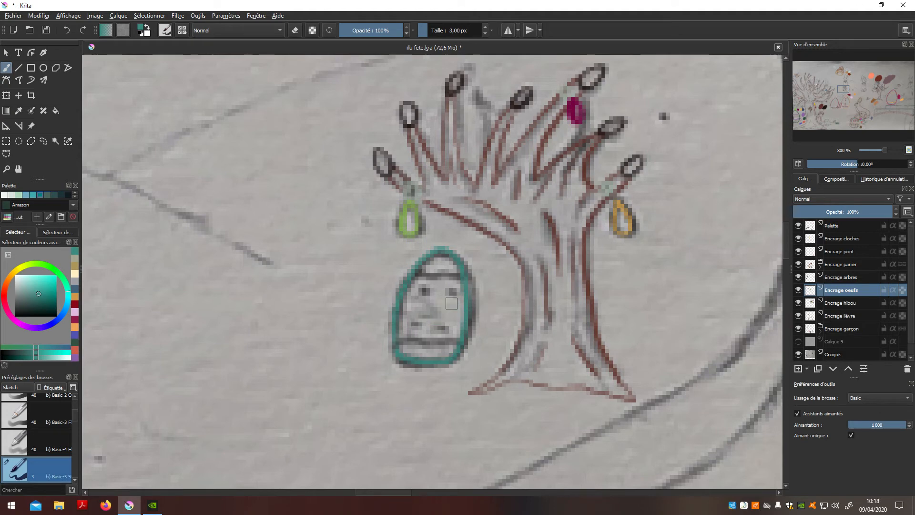
click(800, 341)
click(799, 341)
key(ctrl+z)
mouse_move(397, 340)
mouse_down()
mouse_move(403, 288)
mouse_move(440, 250)
mouse_move(470, 276)
mouse_move(474, 331)
mouse_move(462, 362)
mouse_move(422, 364)
mouse_move(406, 286)
mouse_move(425, 259)
mouse_move(445, 252)
mouse_move(460, 267)
mouse_move(468, 336)
mouse_up()
key(ctrl+z)
mouse_move(431, 370)
mouse_down()
mouse_move(397, 353)
mouse_move(393, 339)
mouse_up()
click(800, 342)
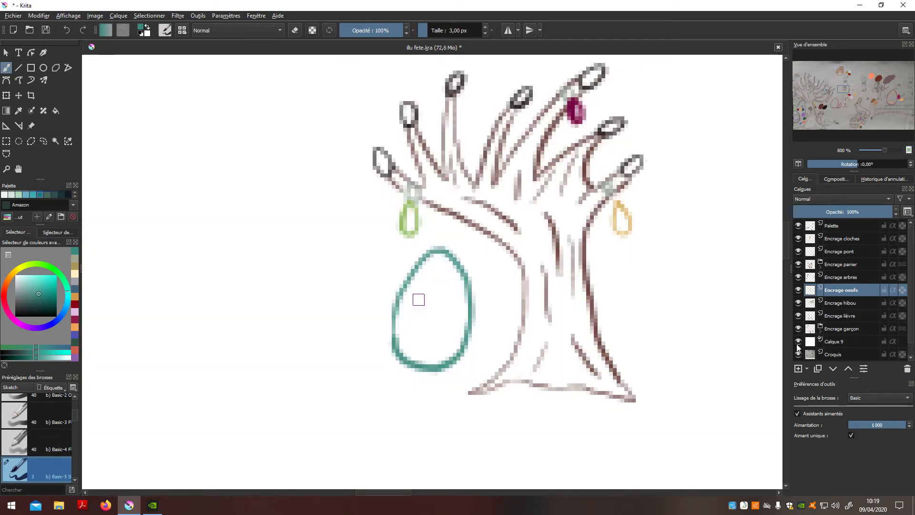
scroll(798, 341, down, 1)
scroll(641, 398, down, 4)
scroll(723, 384, up, 5)
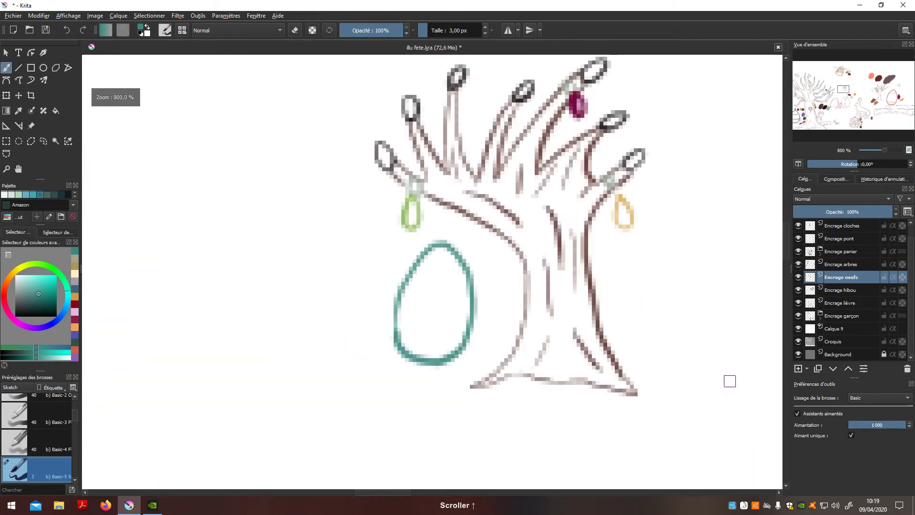
- Hide Calque 9 and paint a teal reference swatch beside the teal egg on the Palette layer
click(799, 328)
scroll(521, 198, up, 3)
scroll(372, 181, down, 3)
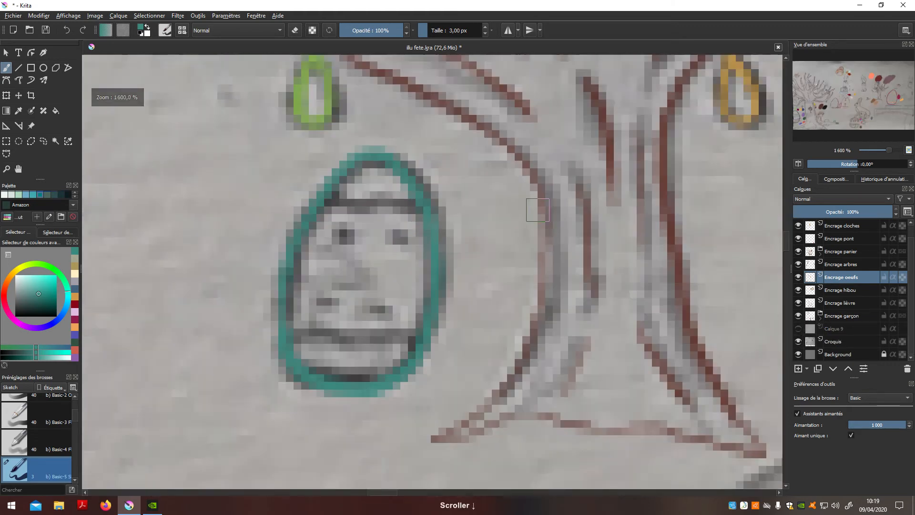
scroll(222, 163, up, 2)
drag(198, 147, 125, 220)
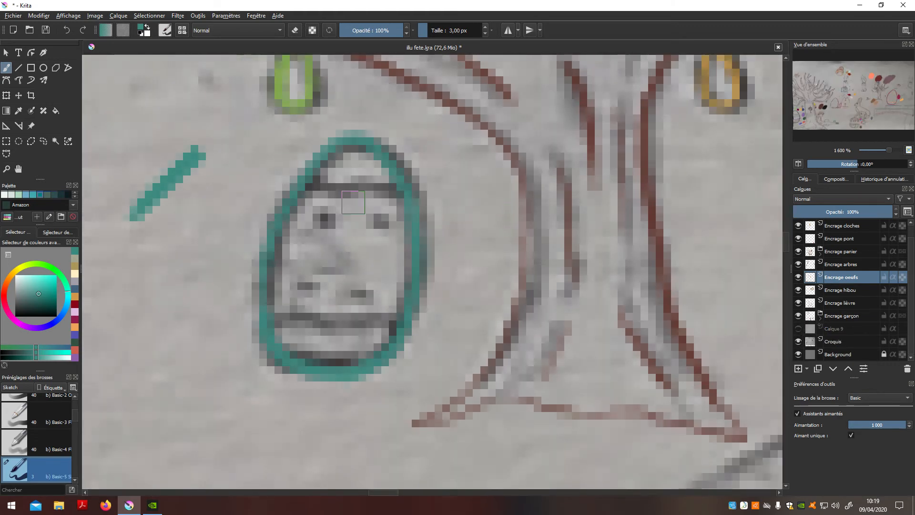
key(ctrl+z)
scroll(897, 242, up, 1)
click(853, 224)
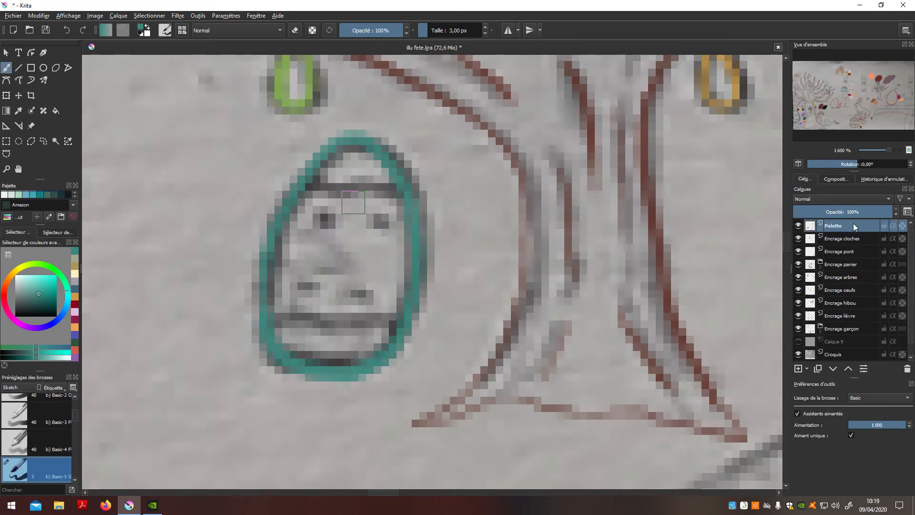
drag(143, 236, 231, 180)
drag(227, 211, 205, 265)
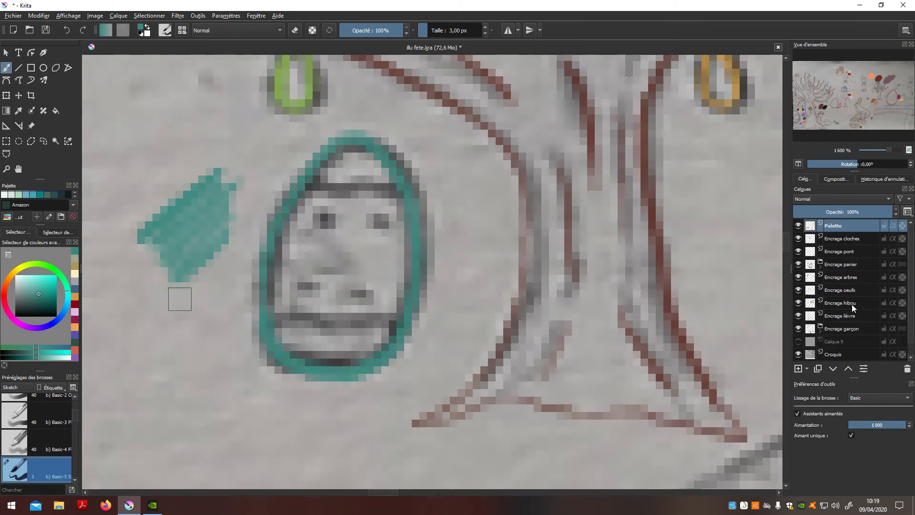
- Make Encrage oeufs the active layer again and set the foreground color to near-black #1f1c18
click(854, 289)
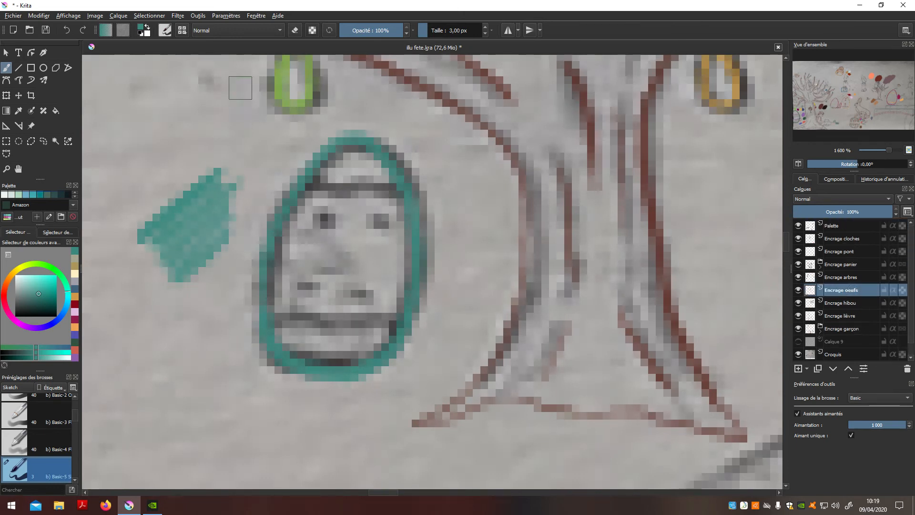
click(141, 28)
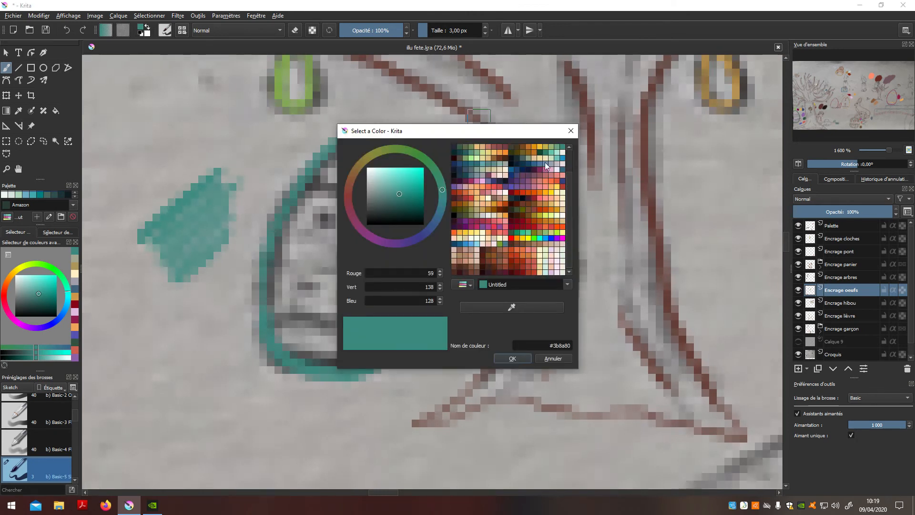
click(518, 147)
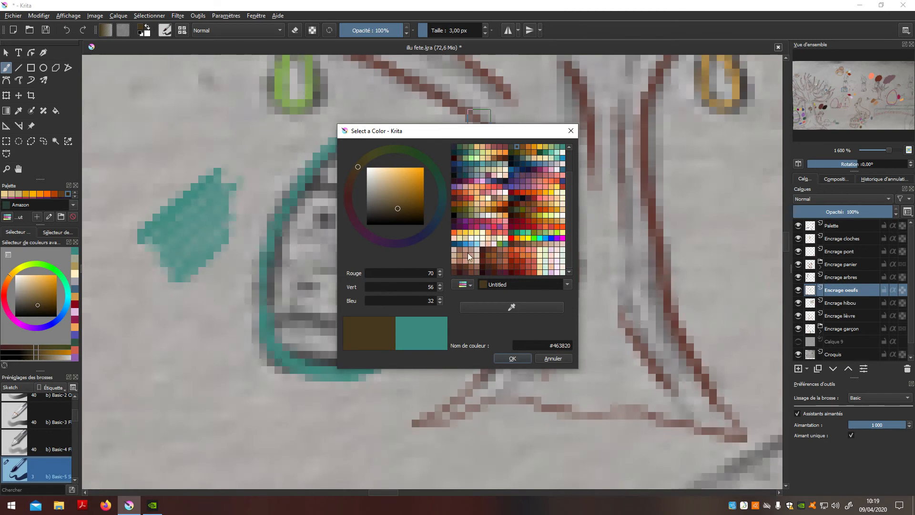
drag(377, 212, 379, 217)
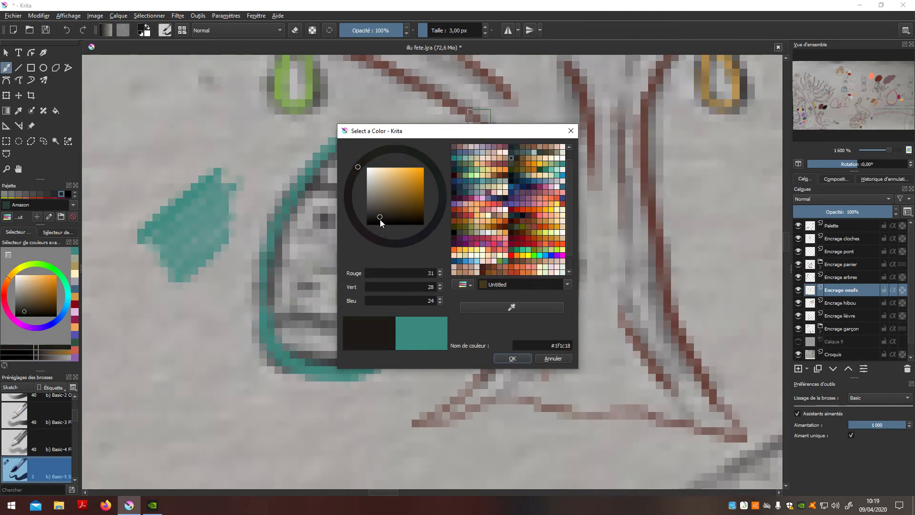
click(513, 359)
- Ink the upper and lower curved bands inside the teal egg in near-black, checking them against Calque 9
drag(310, 187, 395, 186)
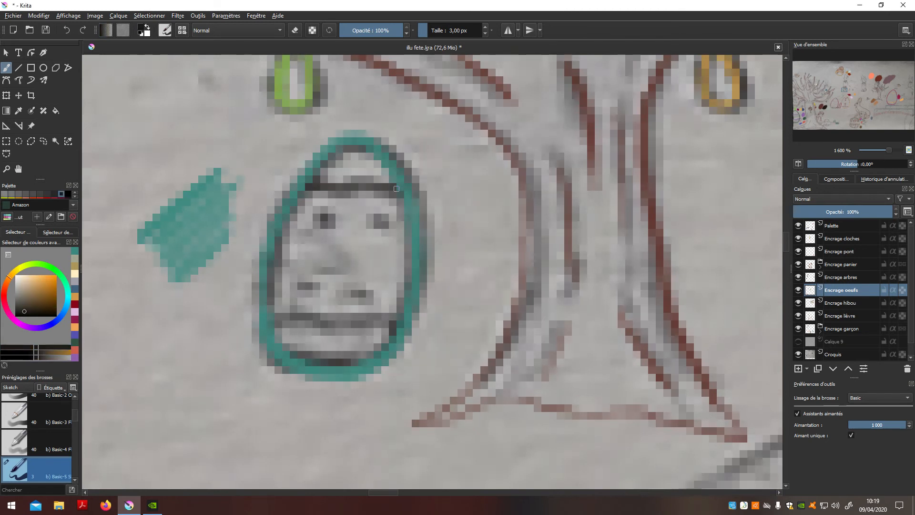
drag(279, 318, 397, 318)
key(ctrl+z)
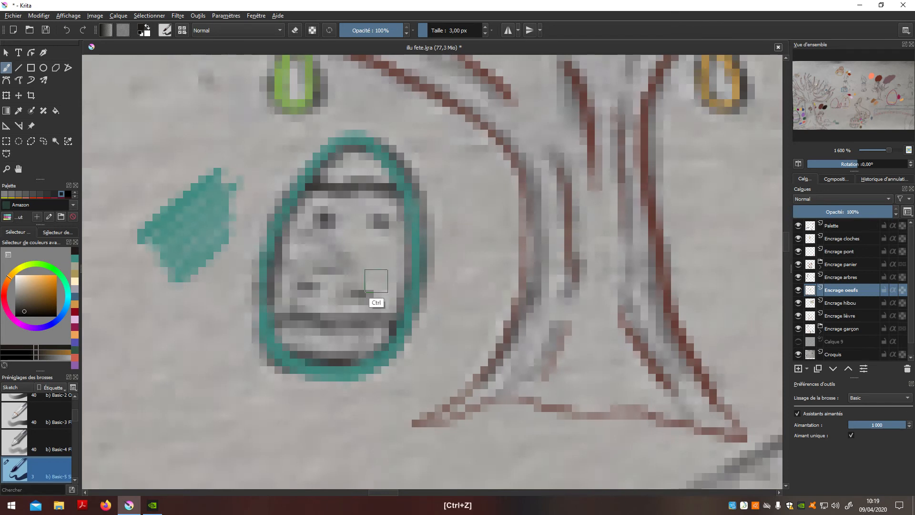
drag(315, 188, 403, 193)
mouse_move(274, 315)
mouse_down()
mouse_move(331, 329)
mouse_move(396, 317)
mouse_up()
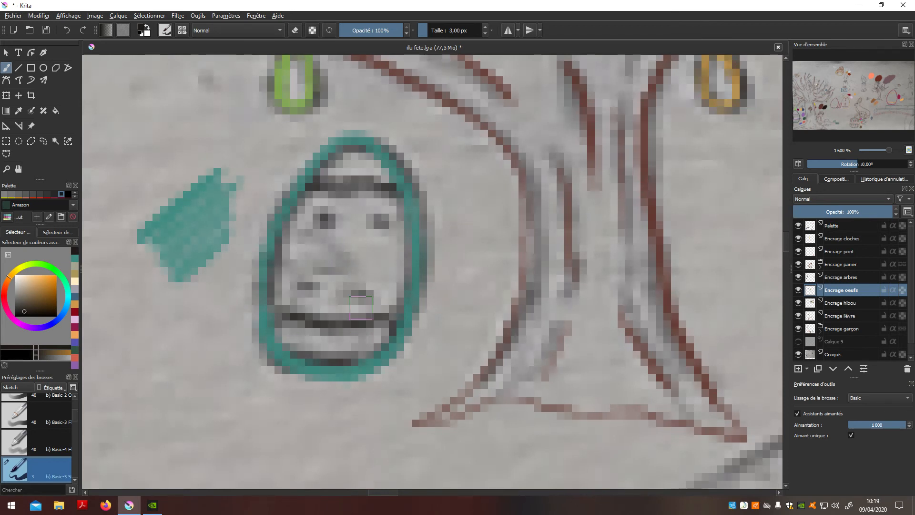
click(801, 342)
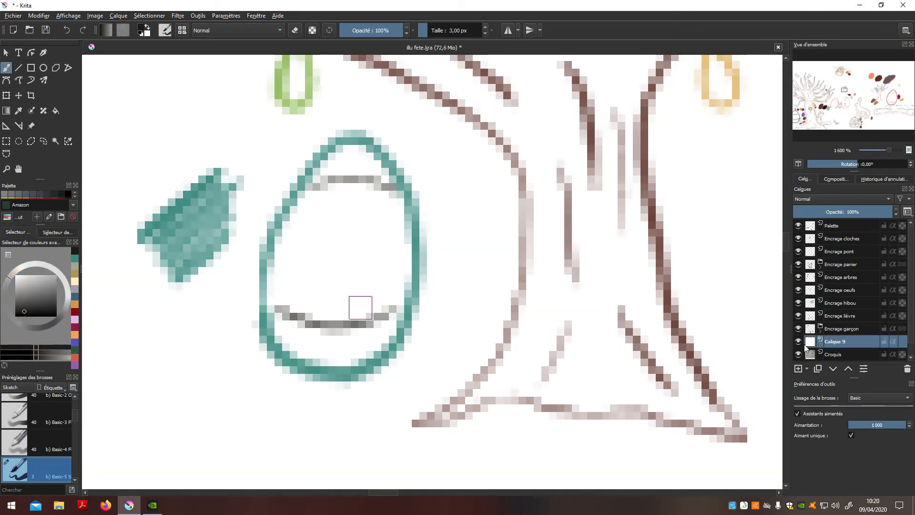
click(800, 341)
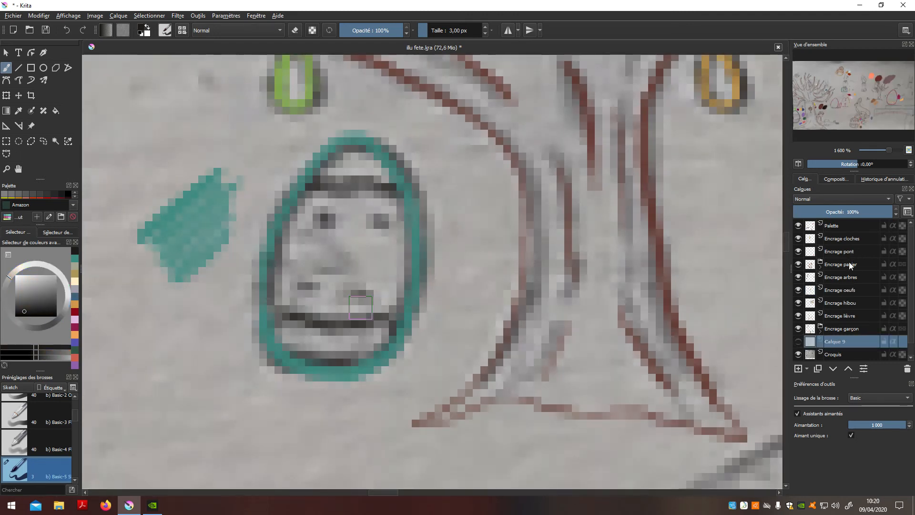
- Add four near-black dots between the bands of the teal egg on Encrage oeufs and check the result against Calque 9
click(842, 290)
click(321, 217)
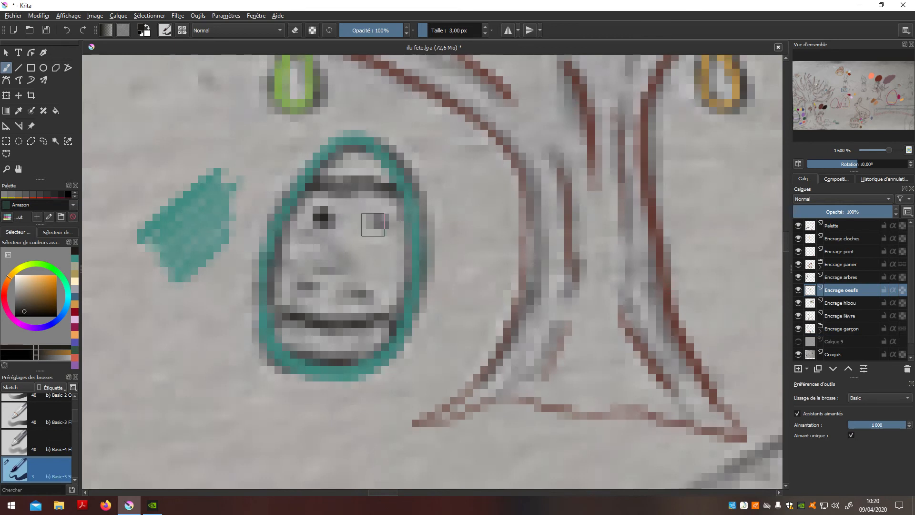
click(379, 219)
click(308, 286)
click(362, 289)
click(369, 289)
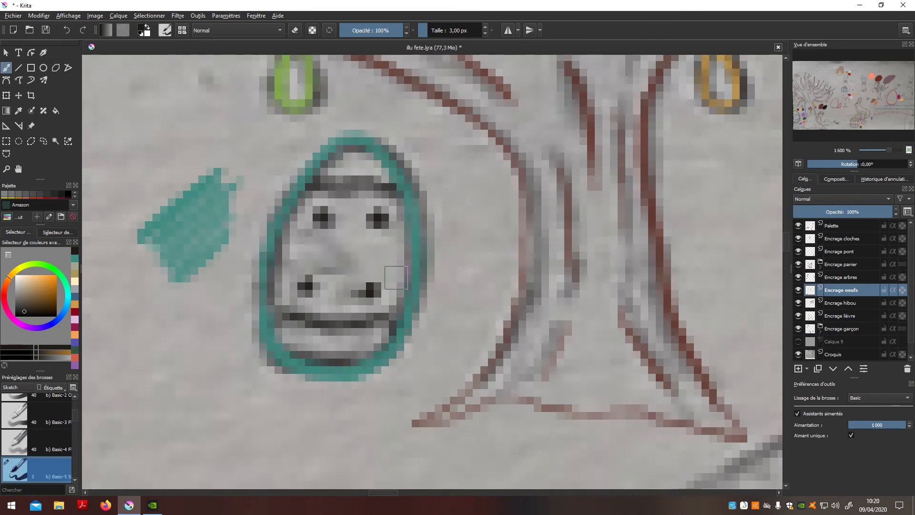
click(798, 341)
scroll(811, 341, down, 1)
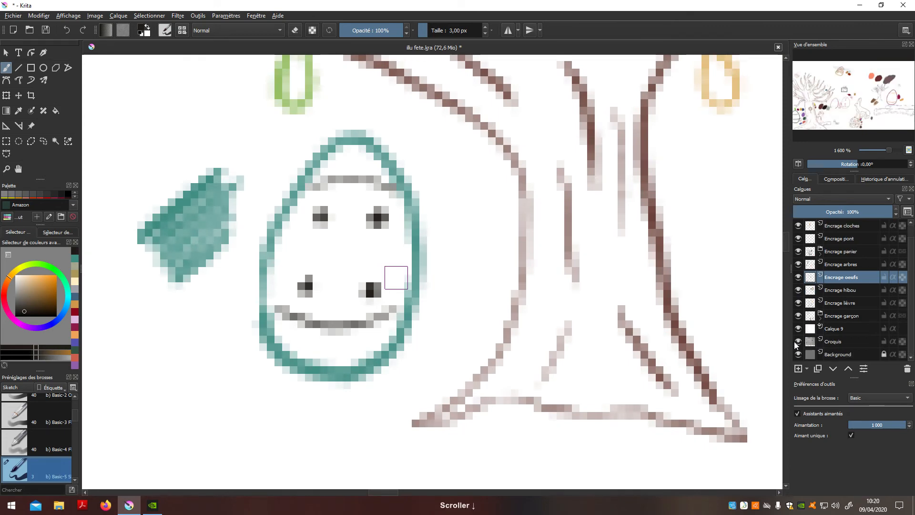
scroll(425, 298, down, 7)
scroll(442, 308, up, 4)
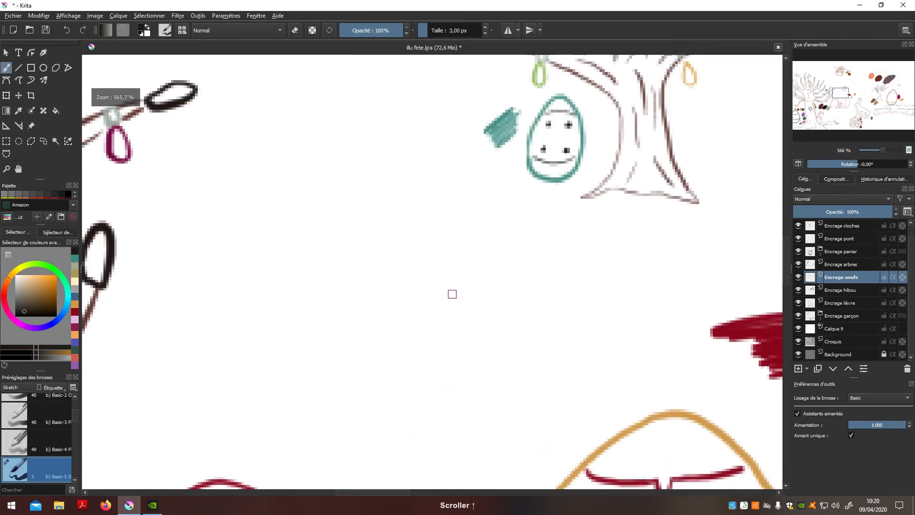
- Hide Calque 9 and paint a near-black reference swatch near the teal egg on the Palette layer
click(798, 328)
mouse_move(453, 167)
mouse_down()
mouse_move(472, 157)
mouse_move(448, 172)
mouse_up()
key(ctrl+z)
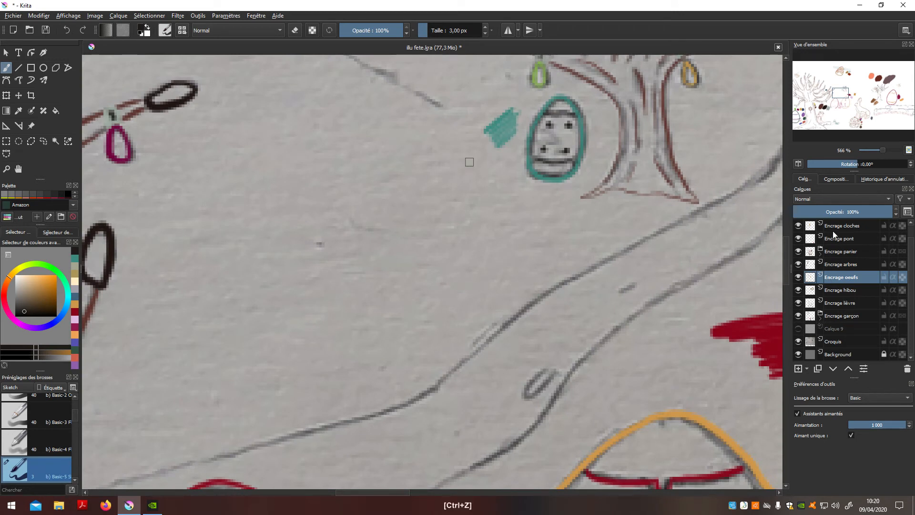
scroll(833, 236, up, 1)
click(839, 225)
mouse_move(467, 160)
mouse_down()
mouse_move(490, 163)
mouse_move(471, 186)
mouse_move(498, 181)
mouse_move(468, 181)
mouse_move(471, 163)
mouse_up()
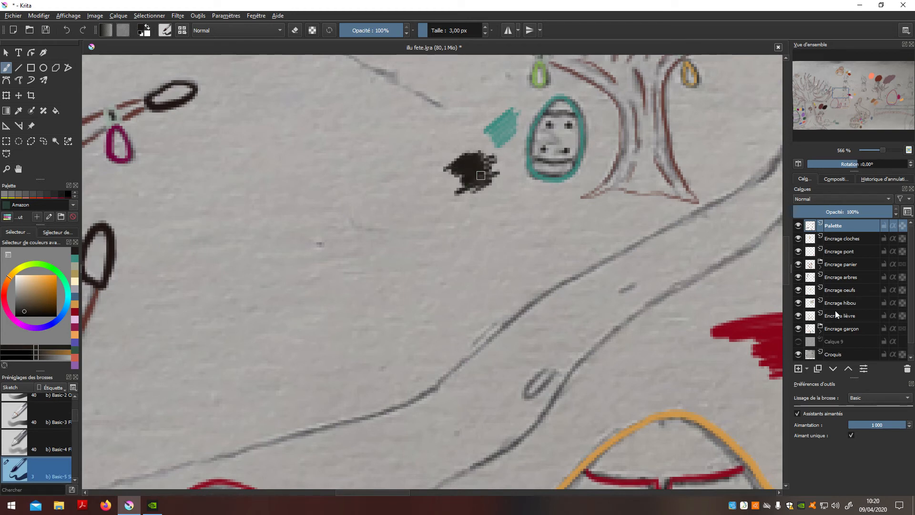
- Reselect the Encrage oeufs layer and zoom in on the group of three sketched eggs still without ink
click(851, 291)
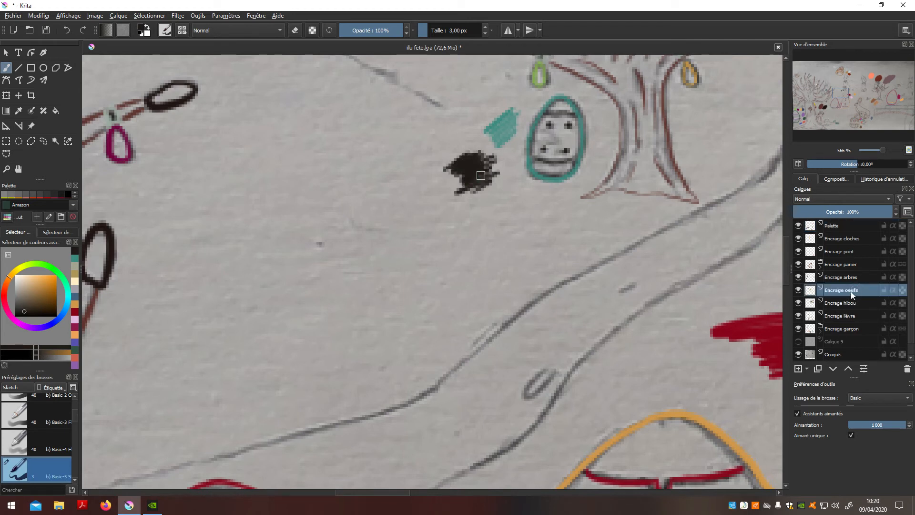
scroll(801, 290, down, 1)
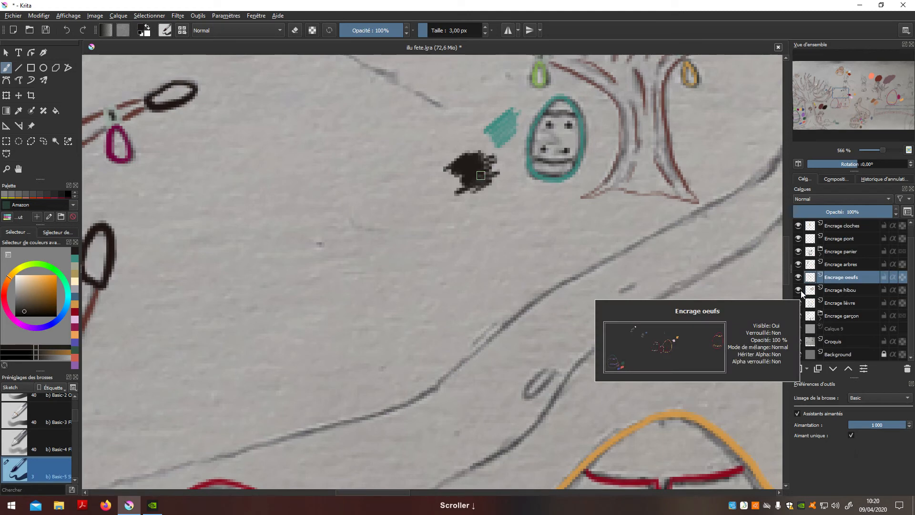
scroll(777, 282, down, 1)
key(n)
drag(770, 285, 411, 326)
drag(644, 360, 416, 348)
drag(550, 365, 407, 345)
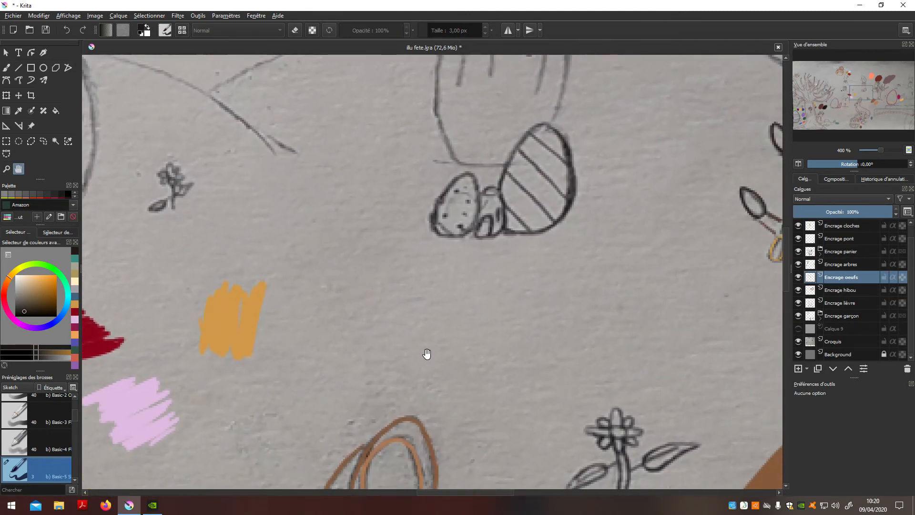
drag(489, 263, 408, 341)
scroll(407, 342, up, 5)
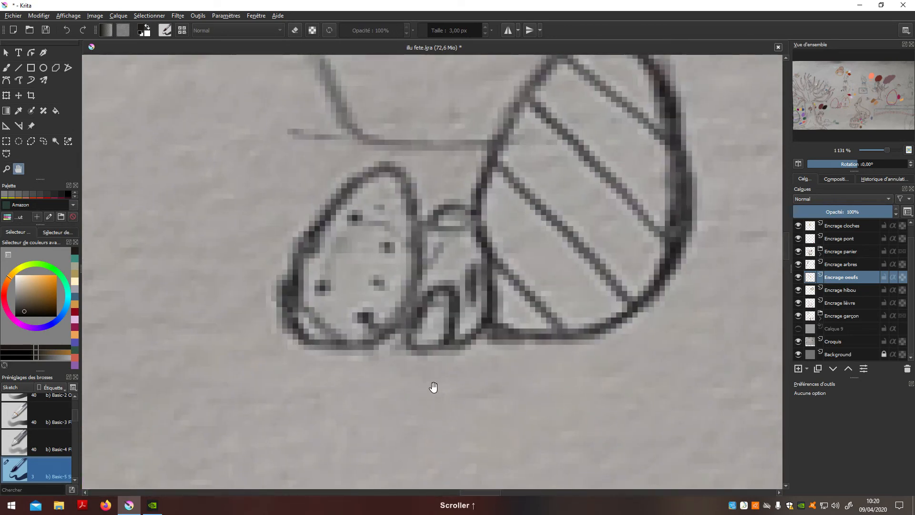
- Set the brush color to dark red #3e0006 and get the freehand brush ready for inking
click(143, 29)
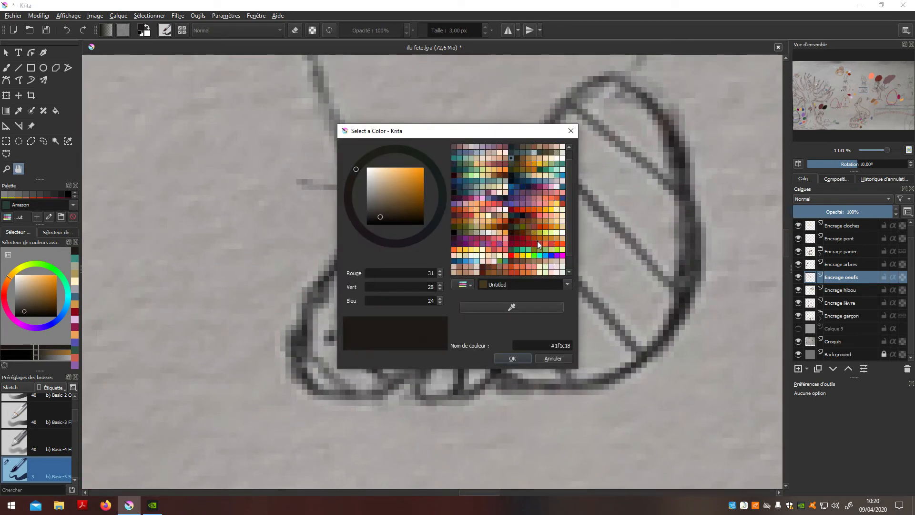
click(522, 243)
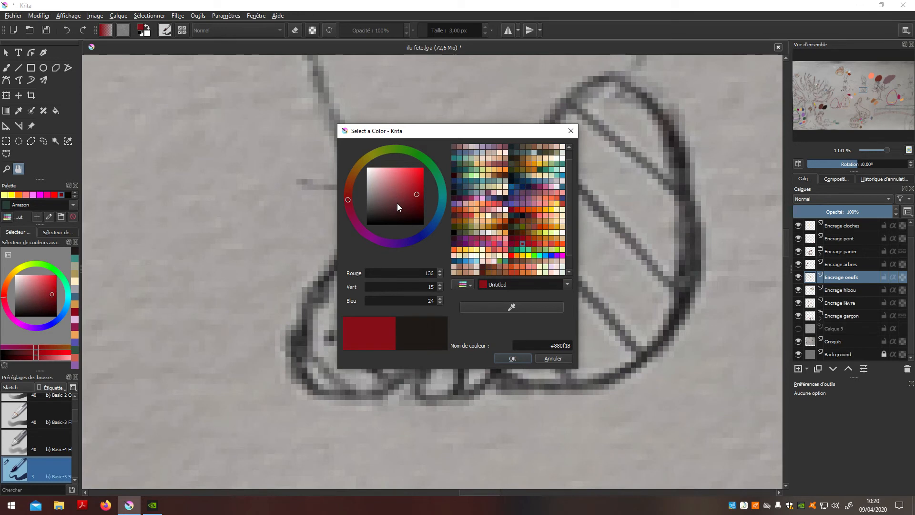
drag(398, 206, 420, 211)
click(385, 212)
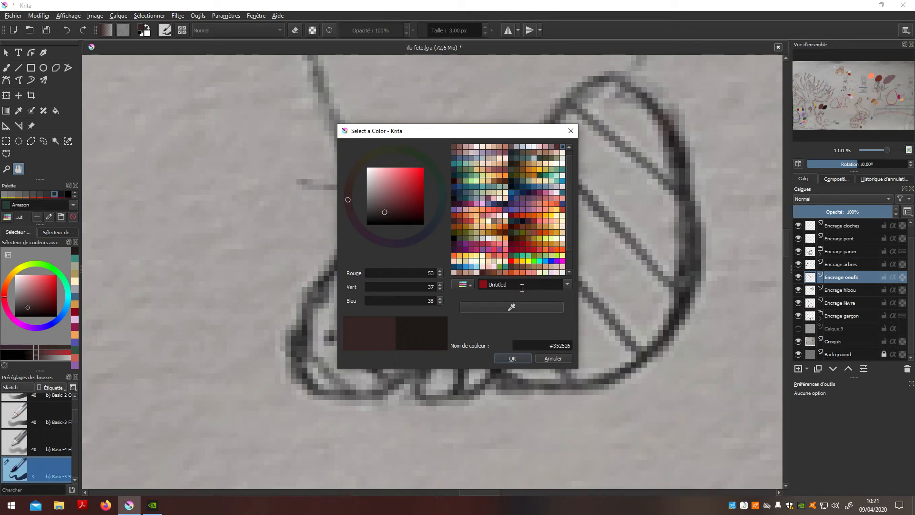
click(545, 250)
drag(421, 201, 424, 210)
click(511, 359)
key(b)
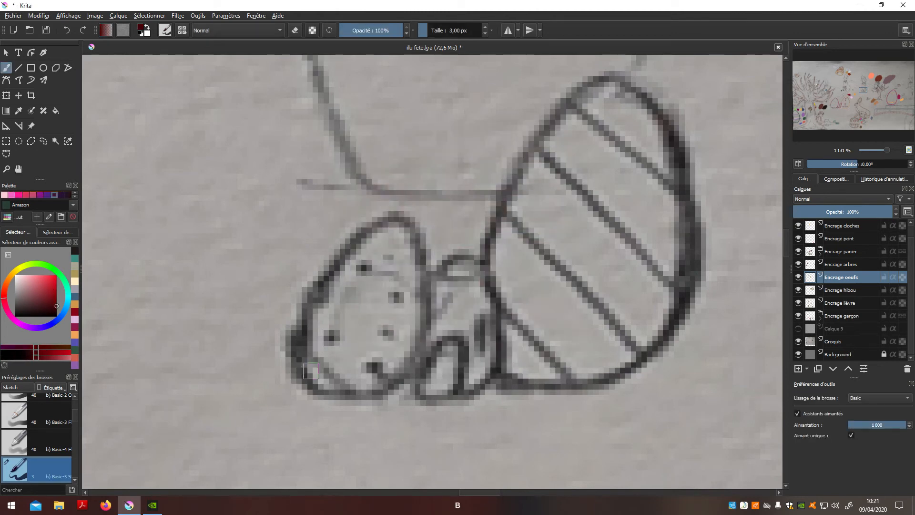
- Outline the dotted egg of the group in dark red on Encrage oeufs and check it against Calque 9
mouse_move(310, 374)
mouse_down()
mouse_move(313, 310)
mouse_move(330, 269)
mouse_move(370, 226)
mouse_move(390, 223)
mouse_move(419, 273)
mouse_move(421, 316)
mouse_move(404, 380)
mouse_move(381, 396)
mouse_move(315, 384)
mouse_up()
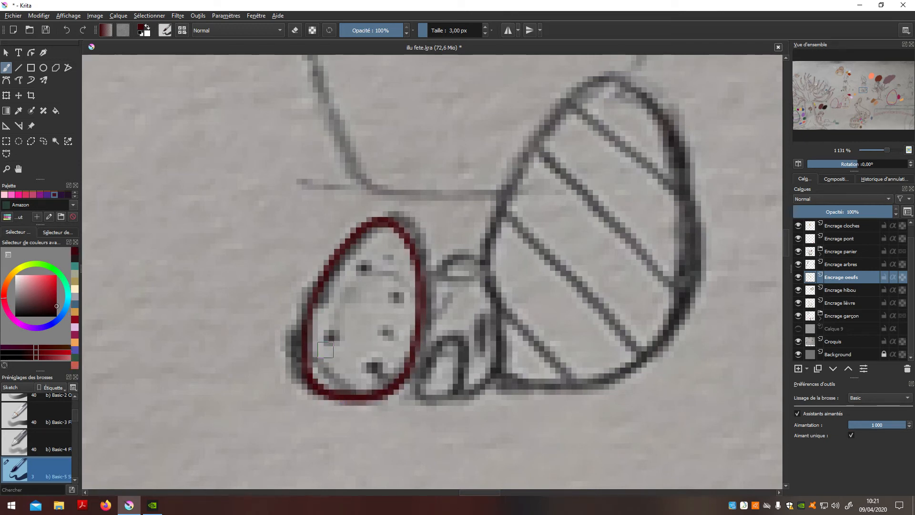
click(799, 329)
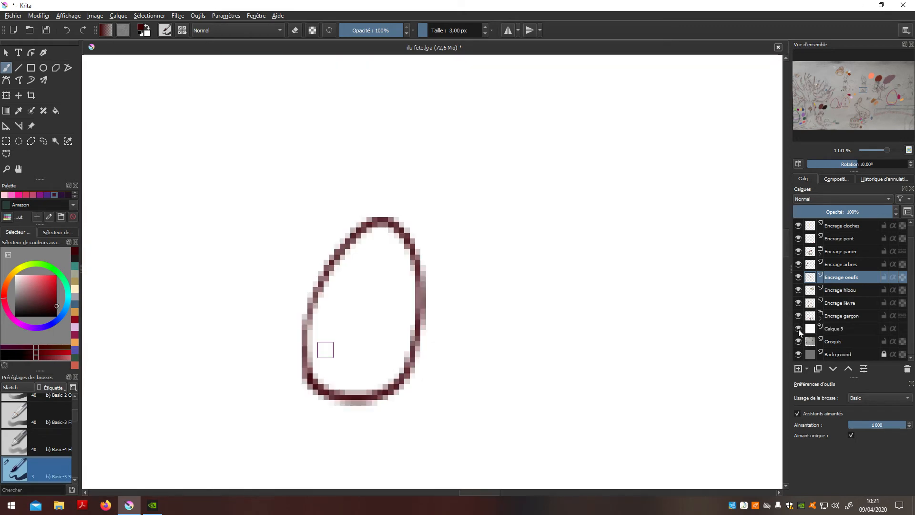
click(799, 330)
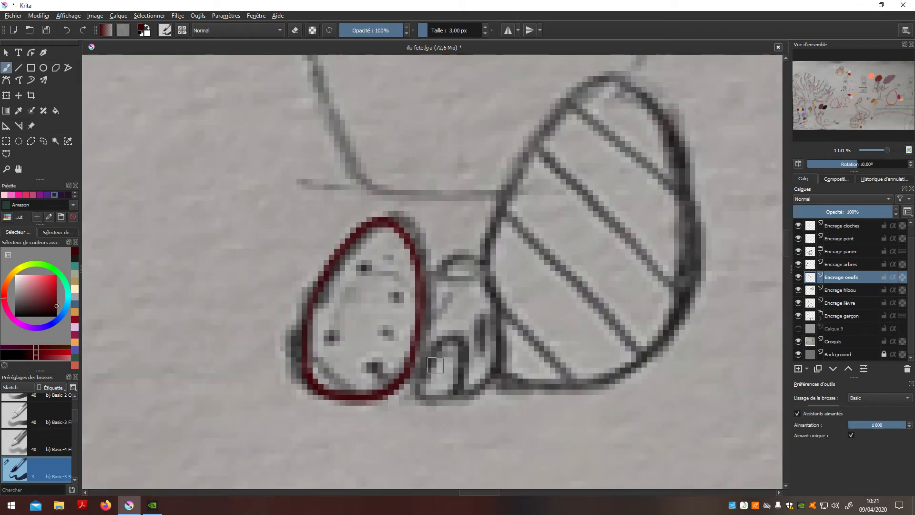
- Ink the small arched shape, the horizontal band and the short accent strokes inside the middle egg in dark red
mouse_move(434, 356)
mouse_down()
mouse_move(456, 337)
mouse_move(464, 353)
mouse_move(458, 390)
mouse_move(442, 395)
mouse_move(424, 373)
mouse_up()
key(ctrl+z)
mouse_move(455, 333)
mouse_down()
mouse_move(433, 352)
mouse_move(424, 389)
mouse_move(461, 387)
mouse_move(457, 336)
mouse_move(447, 332)
mouse_up()
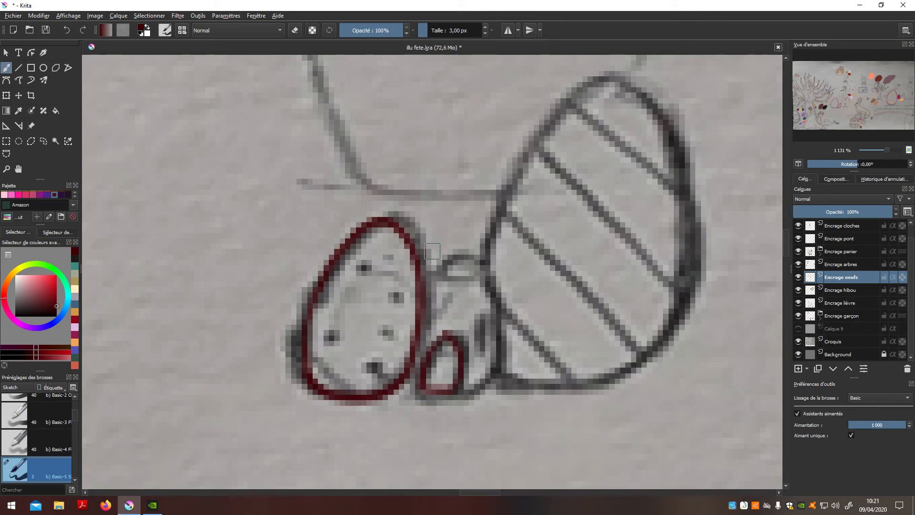
drag(443, 279, 480, 277)
drag(478, 311, 477, 347)
drag(438, 314, 449, 294)
- Outline the large striped egg in dark red along the sketch, redoing strokes that miss the shape
mouse_move(490, 263)
mouse_down()
mouse_move(497, 206)
mouse_move(524, 141)
mouse_move(583, 83)
mouse_move(649, 101)
mouse_move(690, 201)
mouse_move(665, 336)
mouse_move(584, 387)
mouse_move(511, 373)
mouse_move(498, 356)
mouse_up()
key(ctrl+z)
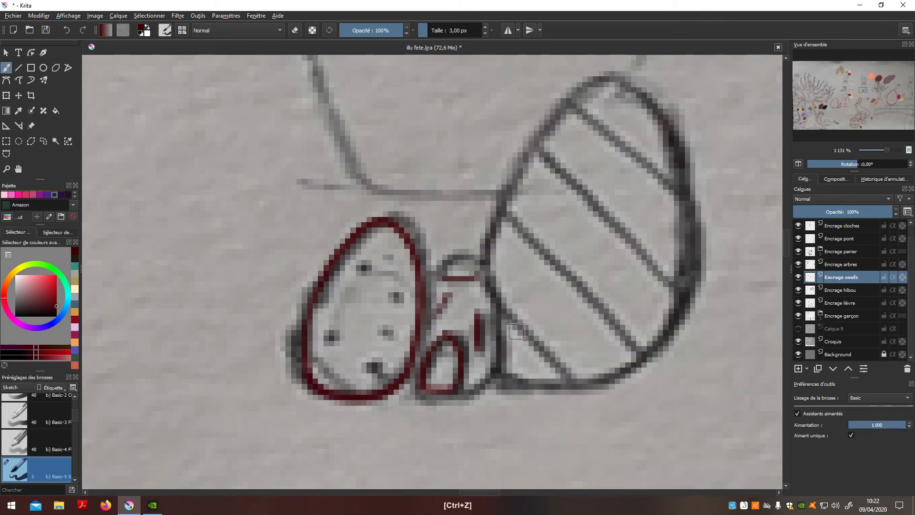
drag(491, 277, 487, 243)
key(ctrl+z)
mouse_move(491, 295)
mouse_down()
mouse_move(498, 197)
mouse_move(542, 118)
mouse_move(575, 90)
mouse_move(610, 79)
mouse_move(657, 104)
mouse_move(693, 161)
mouse_move(702, 230)
mouse_move(678, 347)
mouse_move(659, 373)
mouse_move(610, 393)
mouse_move(569, 395)
mouse_move(497, 358)
mouse_up()
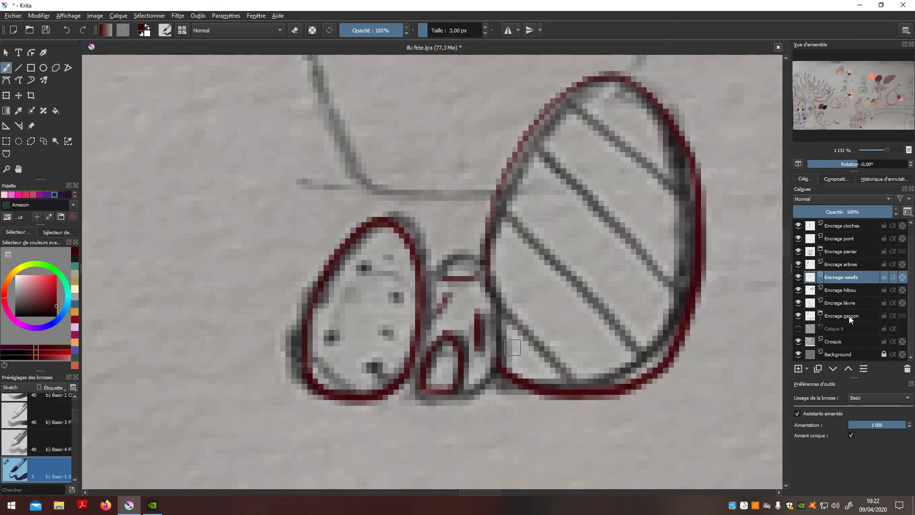
- Examine the dark red egg outlines within the wider illustration with Croquis hidden, and against Calque 9
click(799, 341)
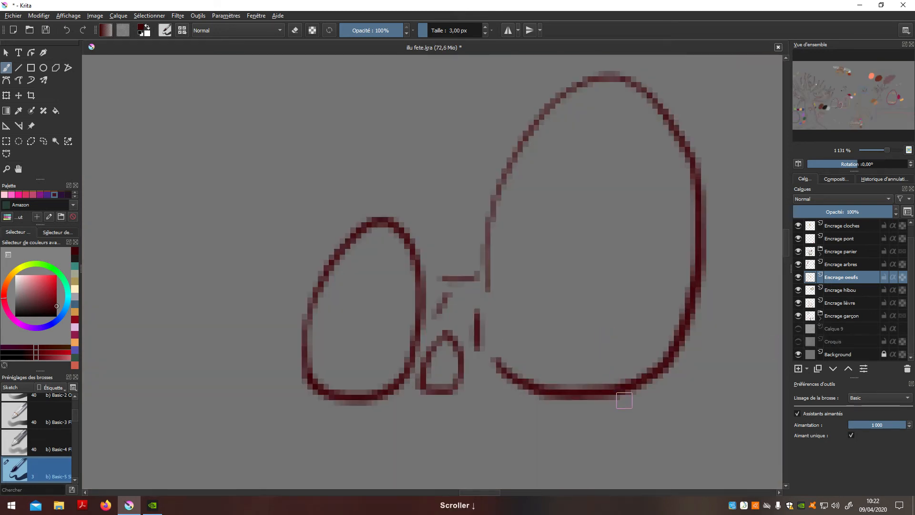
scroll(670, 386, down, 6)
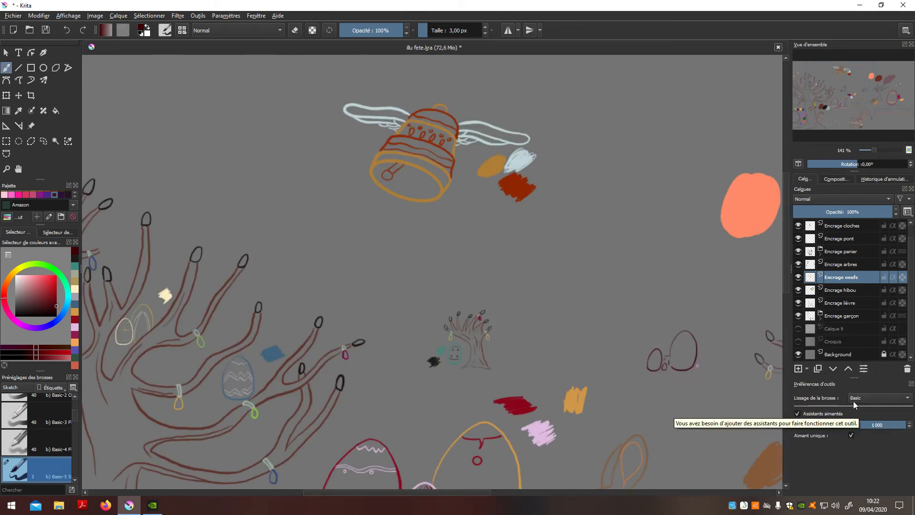
scroll(703, 361, up, 1)
scroll(698, 364, up, 3)
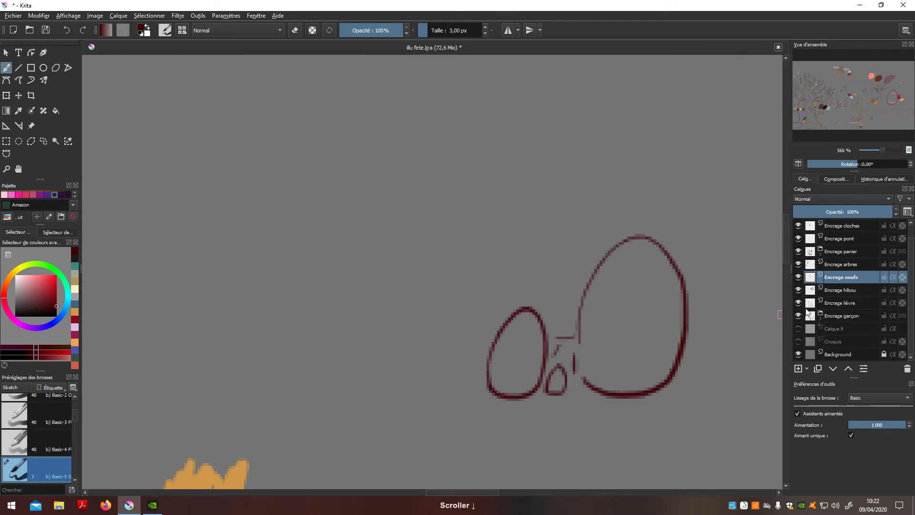
scroll(667, 373, down, 4)
scroll(667, 373, down, 3)
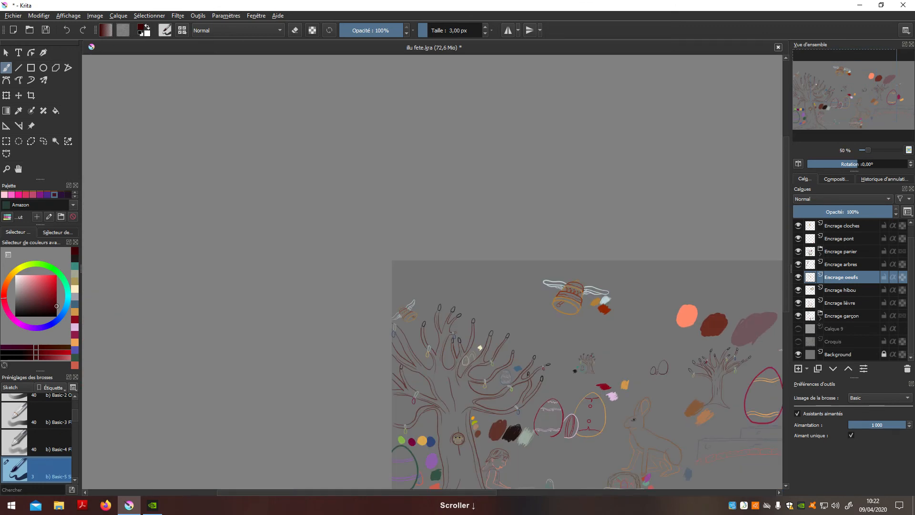
scroll(729, 355, up, 6)
scroll(729, 355, down, 1)
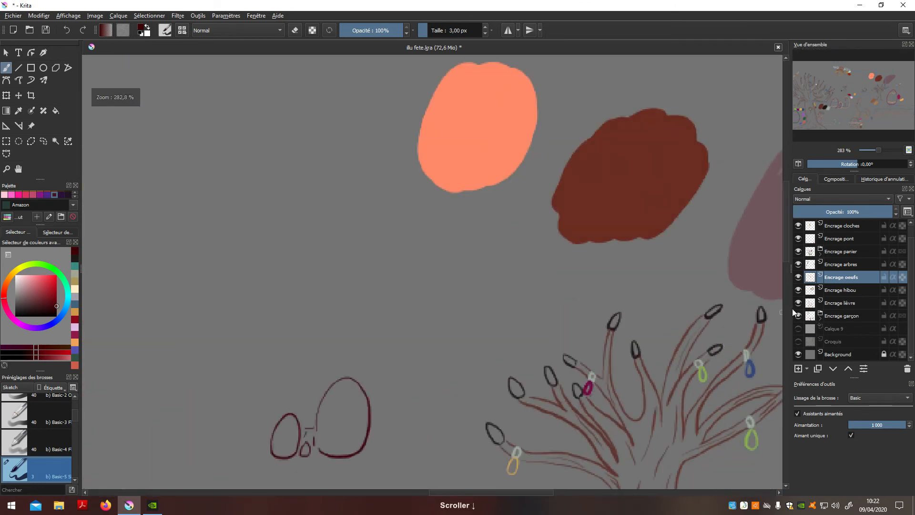
click(798, 341)
click(798, 329)
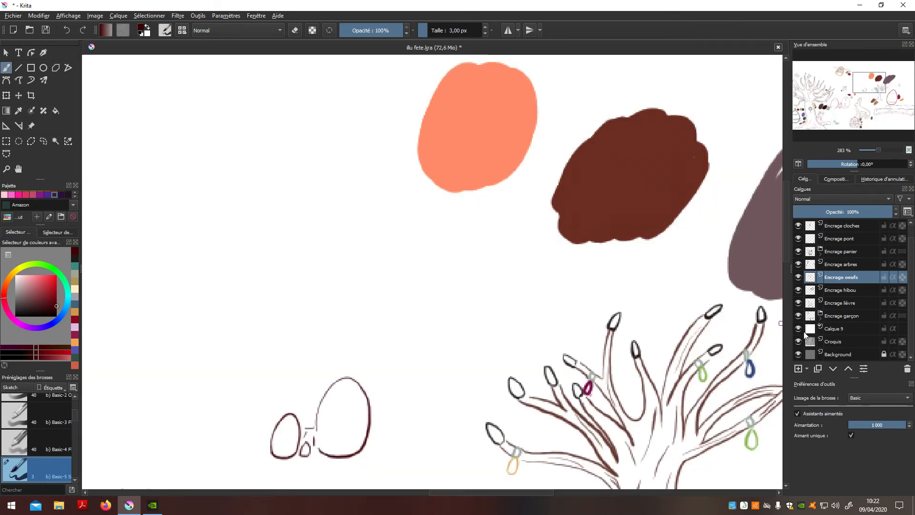
click(799, 328)
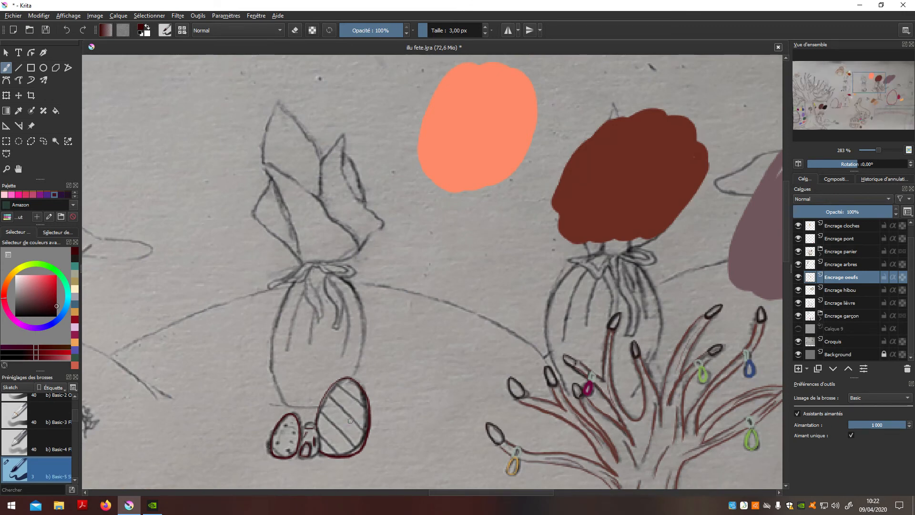
- Paint a dark red reference swatch beside the large egg on the Palette layer and reselect Encrage oeufs
scroll(351, 421, up, 4)
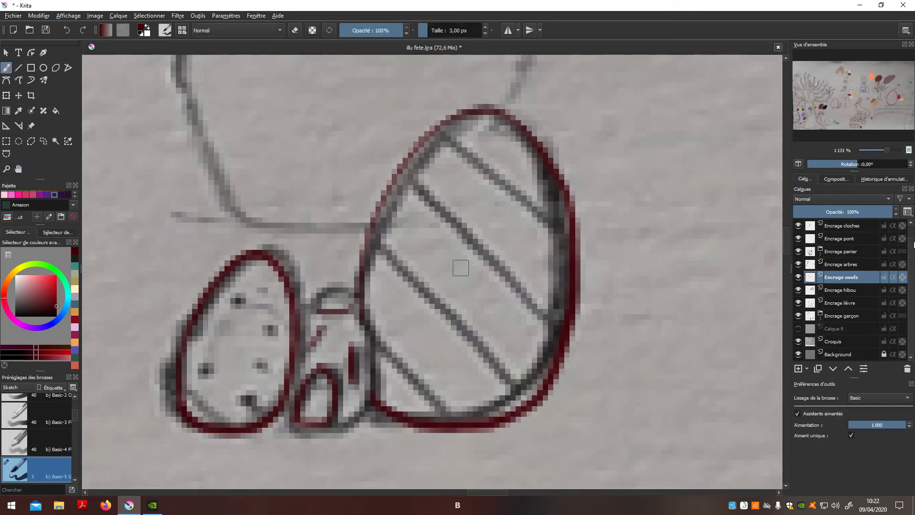
scroll(912, 259, up, 1)
click(849, 225)
mouse_move(653, 353)
mouse_down()
mouse_move(737, 346)
mouse_move(716, 310)
mouse_move(636, 364)
mouse_move(743, 381)
mouse_move(677, 395)
mouse_up()
click(845, 292)
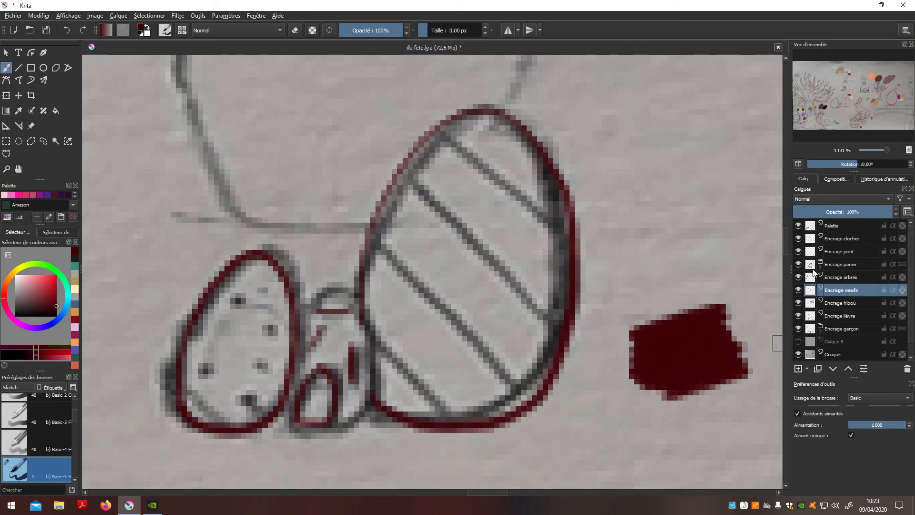
- Try green #1f7700 as the brush color for the egg decorations
click(142, 32)
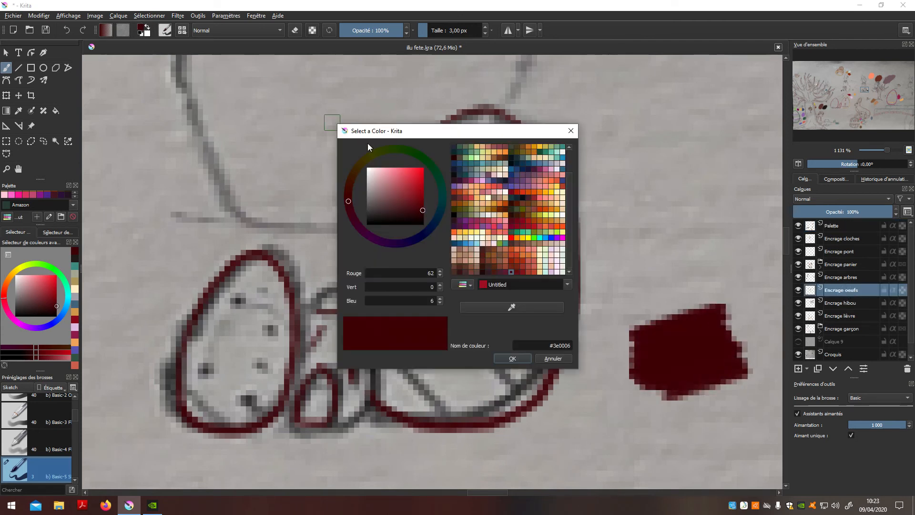
click(538, 237)
drag(391, 205, 425, 199)
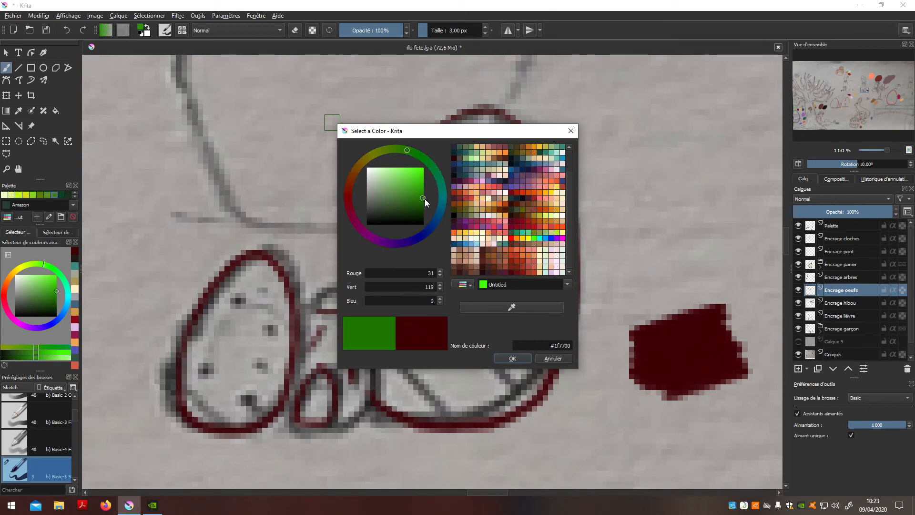
click(505, 358)
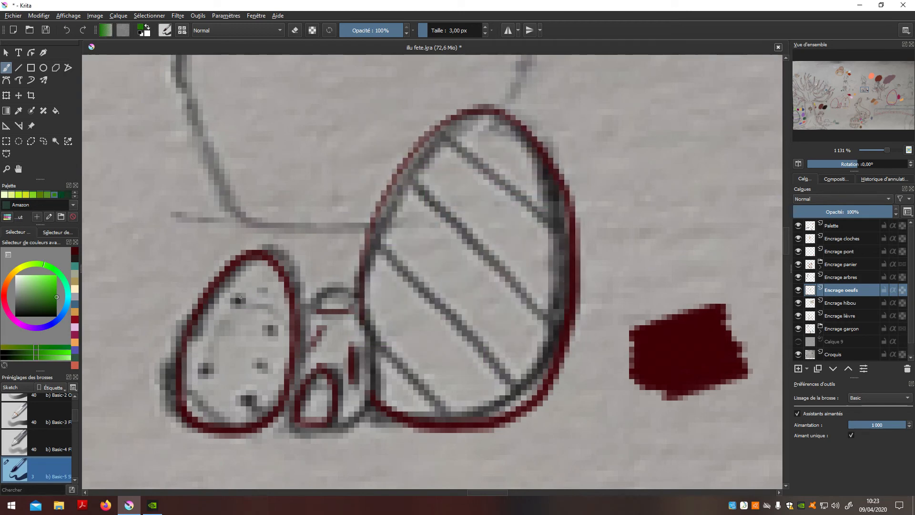
- Try green dots inside the dotted egg and a green arc over the middle egg, and undo them
click(270, 330)
click(262, 366)
click(204, 371)
click(245, 399)
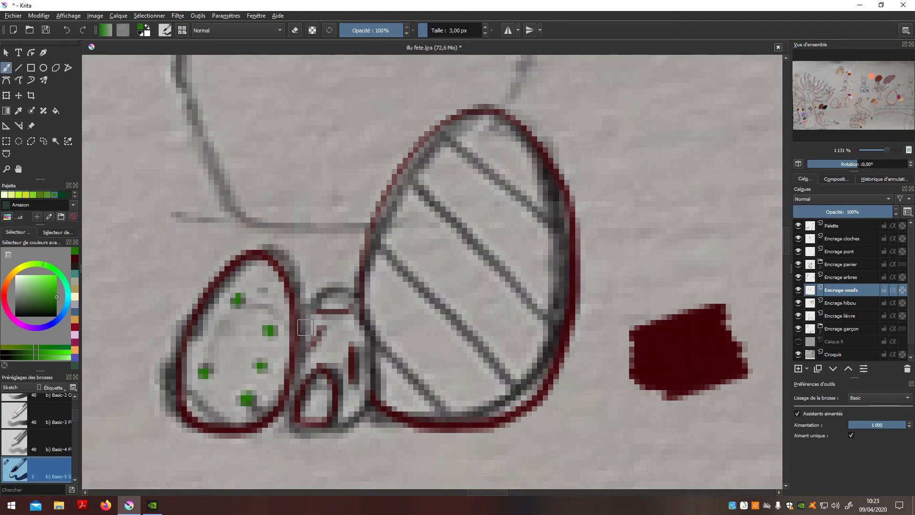
drag(306, 322, 333, 290)
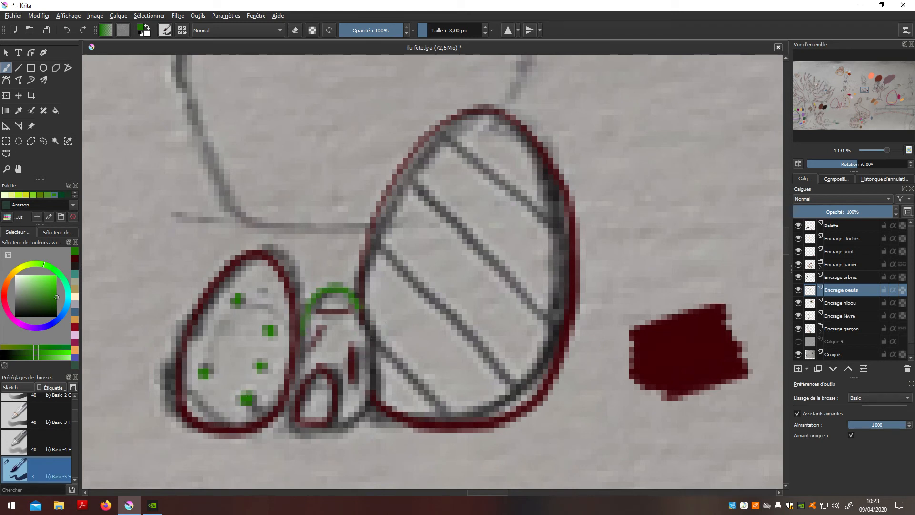
key(ctrl+z)
key(ctrl+z)
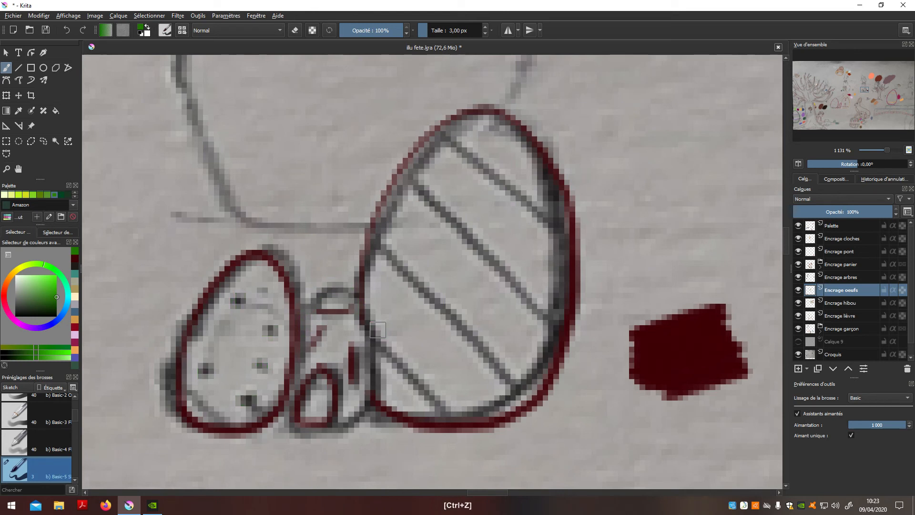
- Choose a muted gray-green brush color and paint the dots inside the dotted egg
click(141, 27)
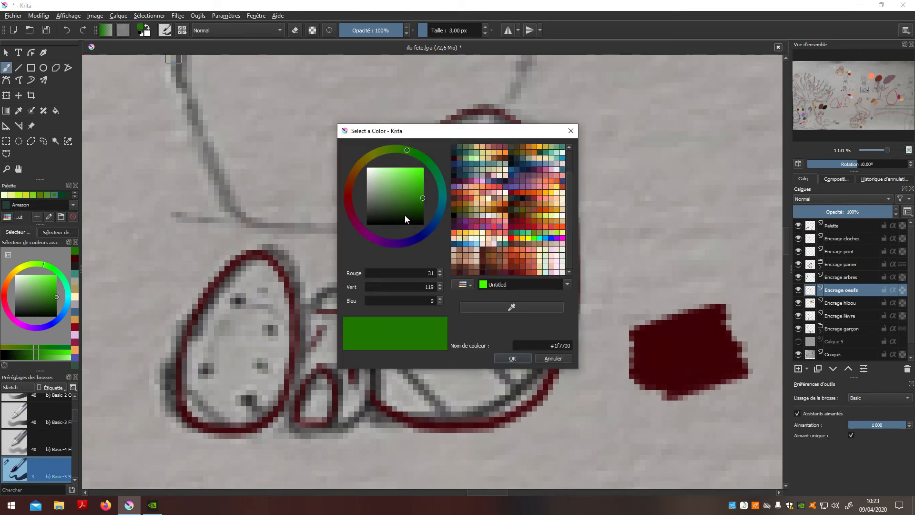
drag(406, 216, 419, 212)
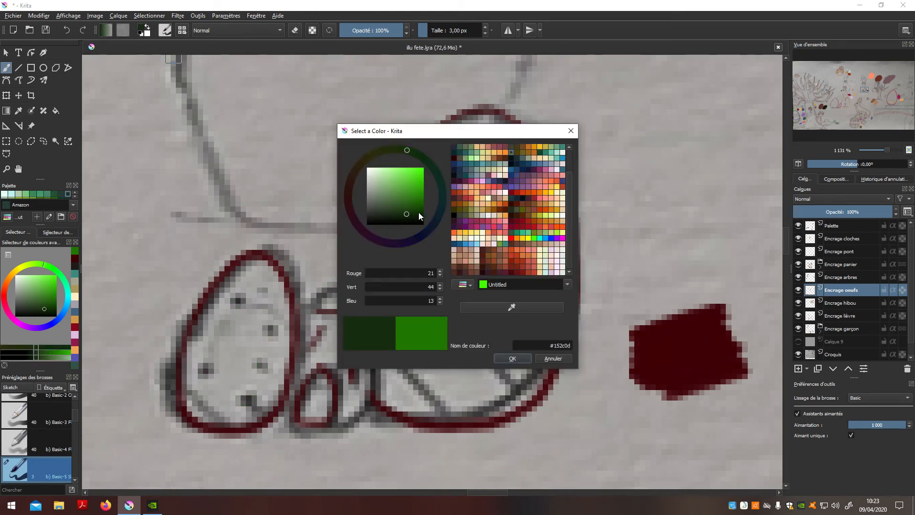
click(459, 147)
mouse_move(402, 204)
mouse_down()
mouse_move(381, 202)
mouse_move(389, 195)
mouse_move(376, 205)
mouse_move(371, 192)
mouse_up()
click(513, 359)
click(238, 301)
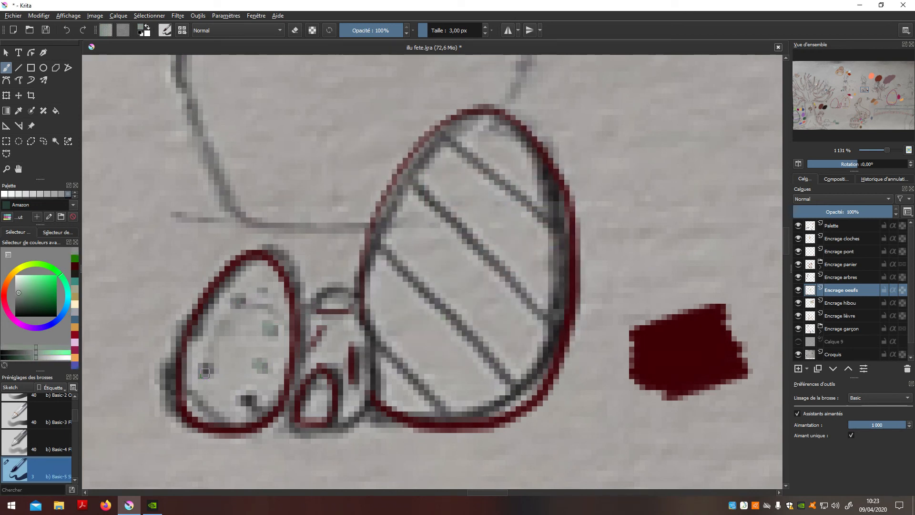
click(249, 401)
- Outline the exposed edges of the middle egg in gray-green, touching up with the eraser where needed
mouse_move(308, 311)
mouse_down()
mouse_move(322, 291)
mouse_move(359, 303)
mouse_up()
key(ctrl+z)
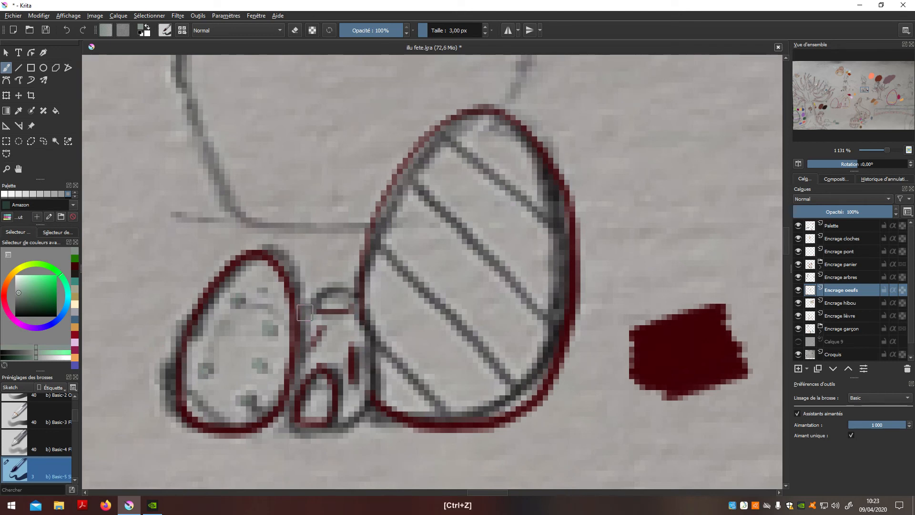
mouse_move(357, 300)
mouse_down()
mouse_move(370, 328)
mouse_move(372, 393)
mouse_move(361, 421)
mouse_move(331, 429)
mouse_up()
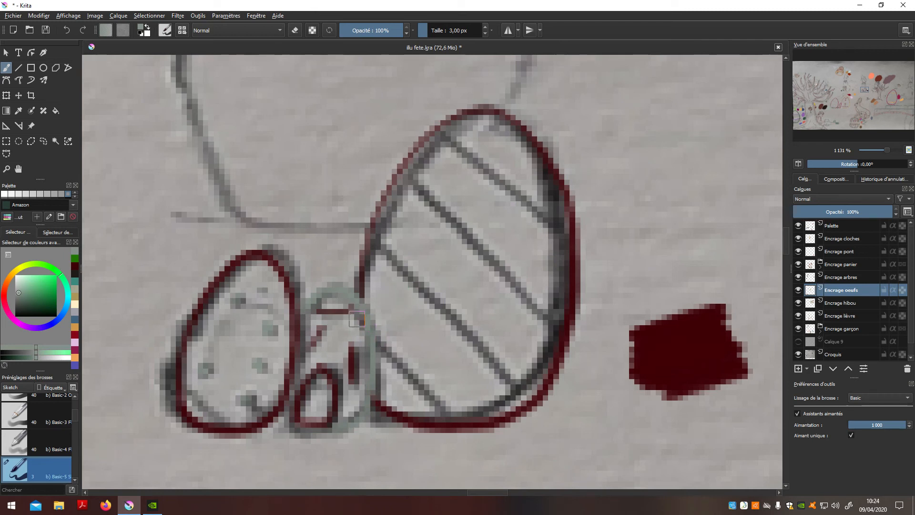
key(e)
key(e)
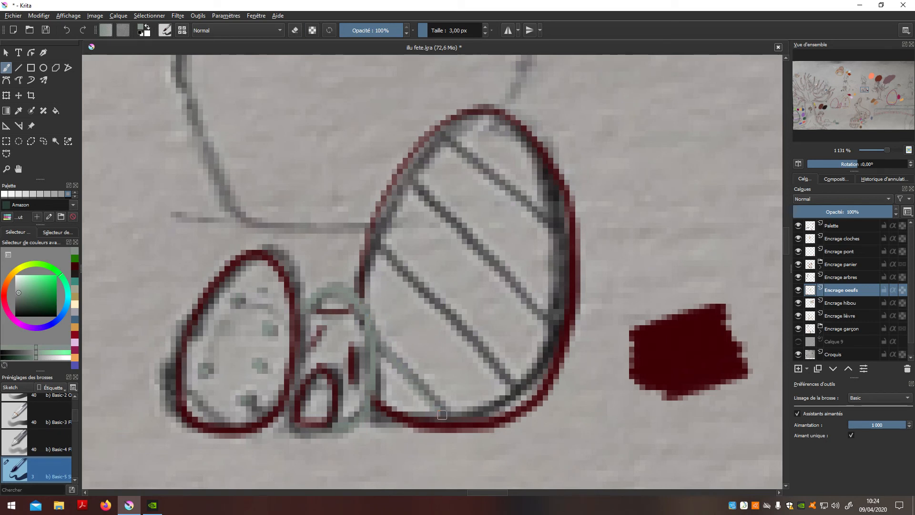
- Ink the diagonal stripes across the large egg in gray-green, following the sketch lines
drag(383, 258, 524, 409)
drag(411, 183, 565, 319)
key(ctrl+z)
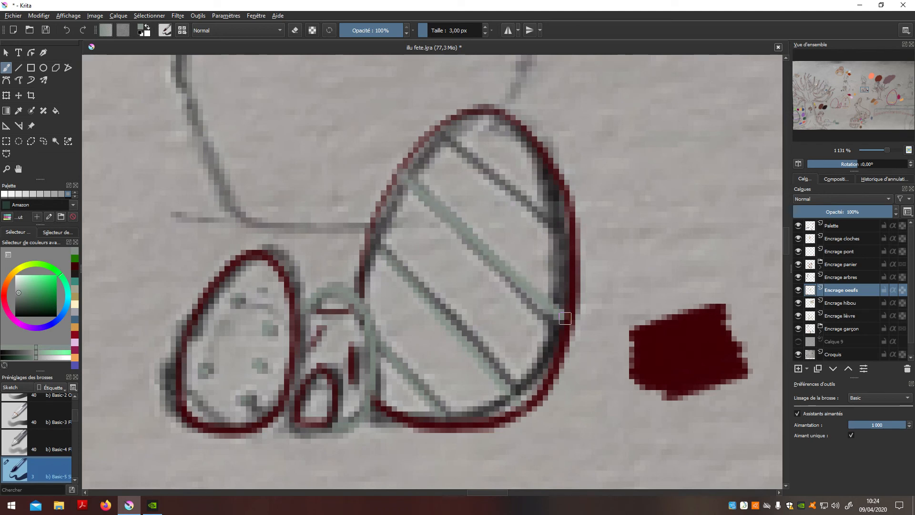
drag(443, 137, 572, 230)
key(ctrl+z)
drag(443, 134, 569, 235)
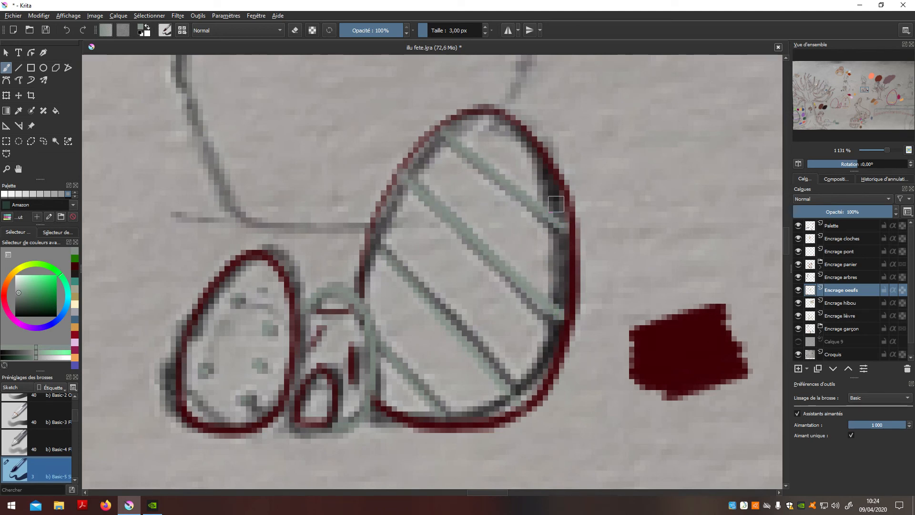
- Rework the middle egg's bottom outline in gray-green with the white Calque 9 background shown, and hide that layer again
click(798, 341)
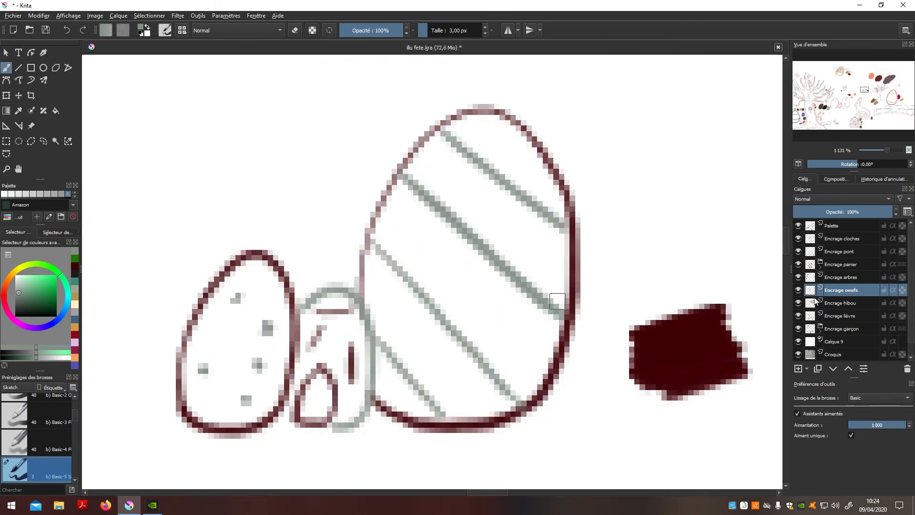
click(798, 342)
click(798, 342)
key(ctrl+z)
key(ctrl+z)
drag(353, 424, 333, 427)
key(e)
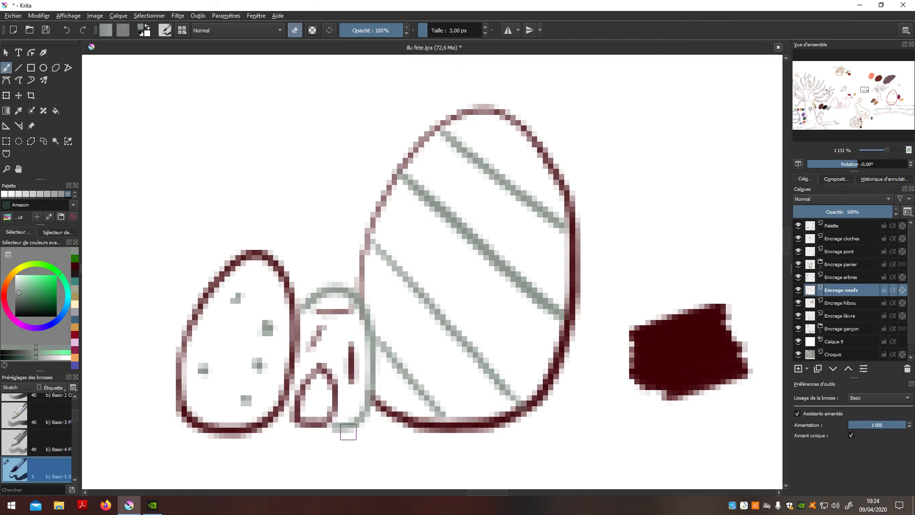
key(e)
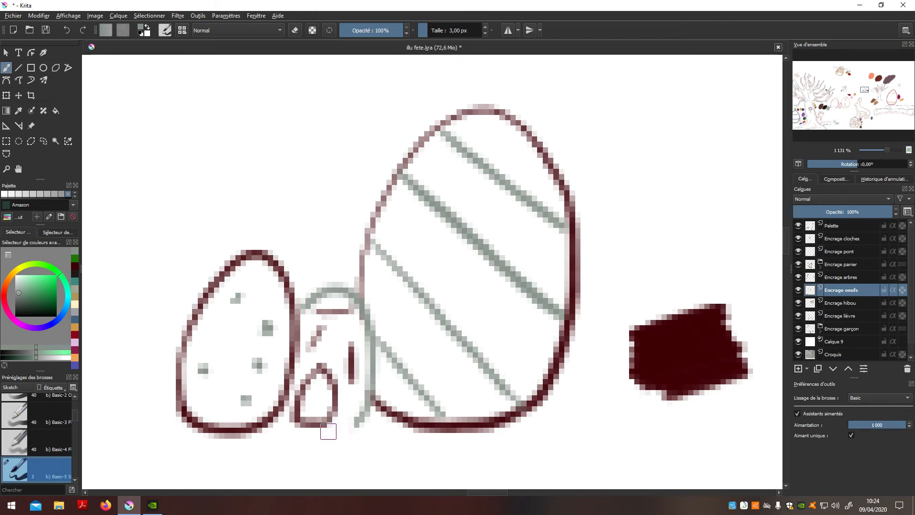
drag(337, 428, 368, 394)
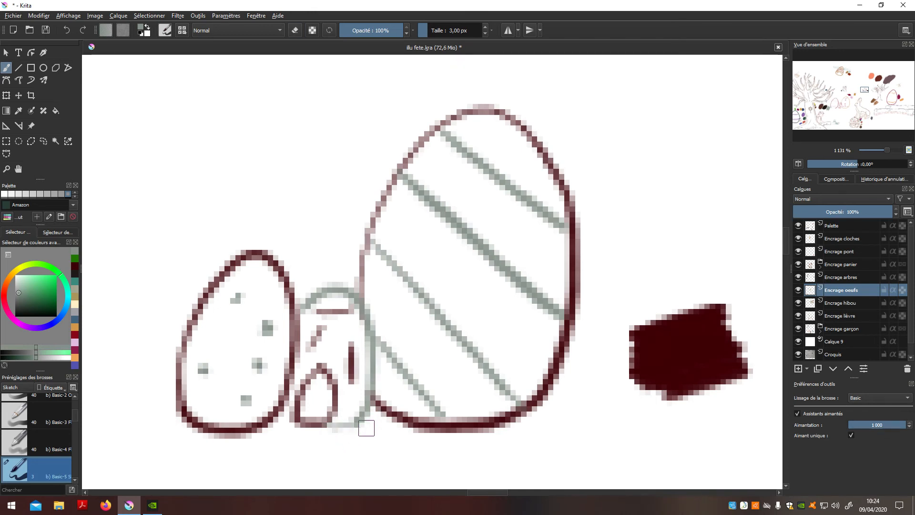
scroll(366, 428, down, 8)
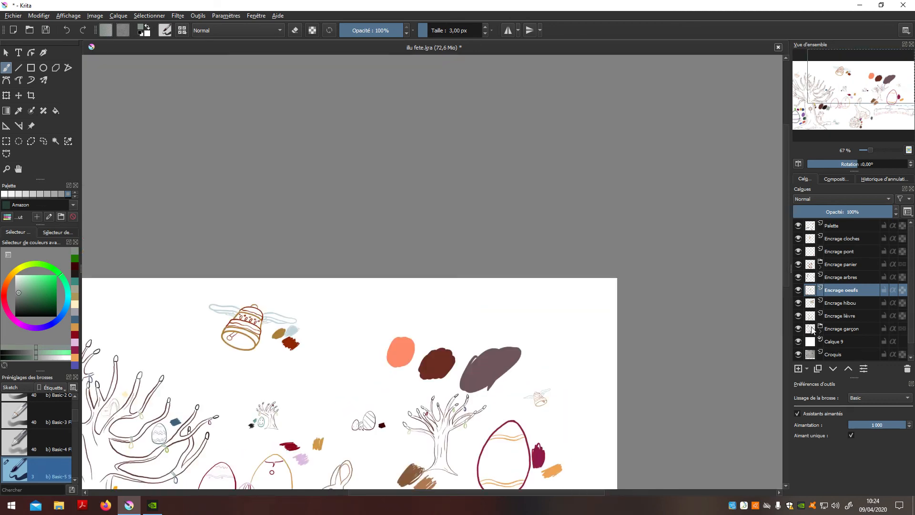
click(799, 341)
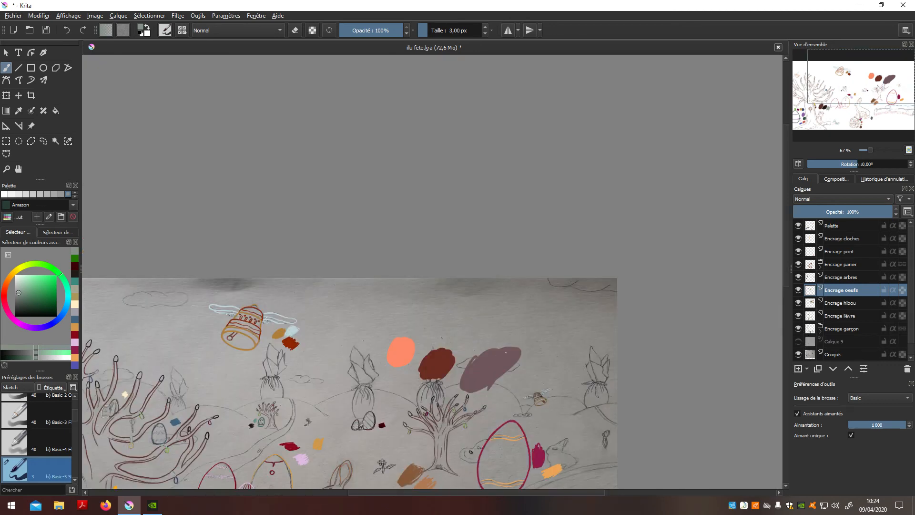
- Set up an 8 px dark purple (#170039) brush for the cropped egg in the illustration's lower-right corner
click(18, 168)
drag(516, 373, 508, 208)
drag(469, 342, 526, 340)
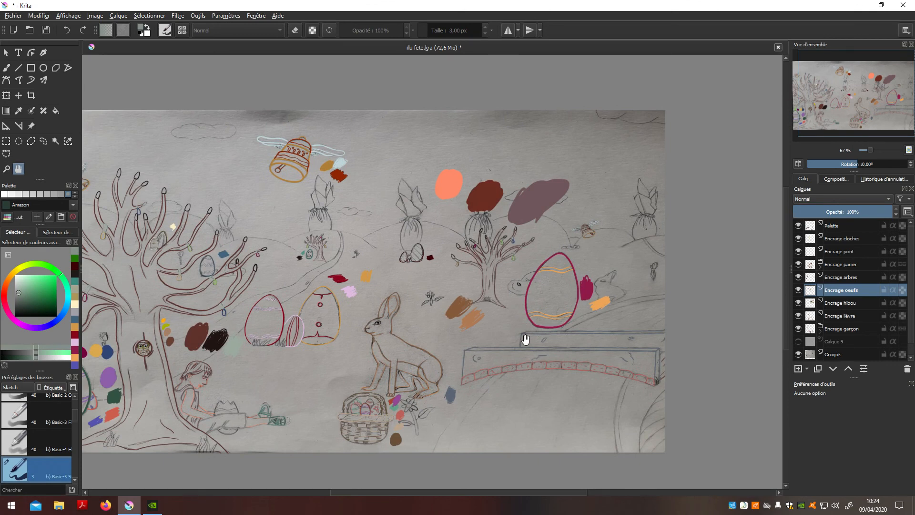
scroll(526, 340, down, 5)
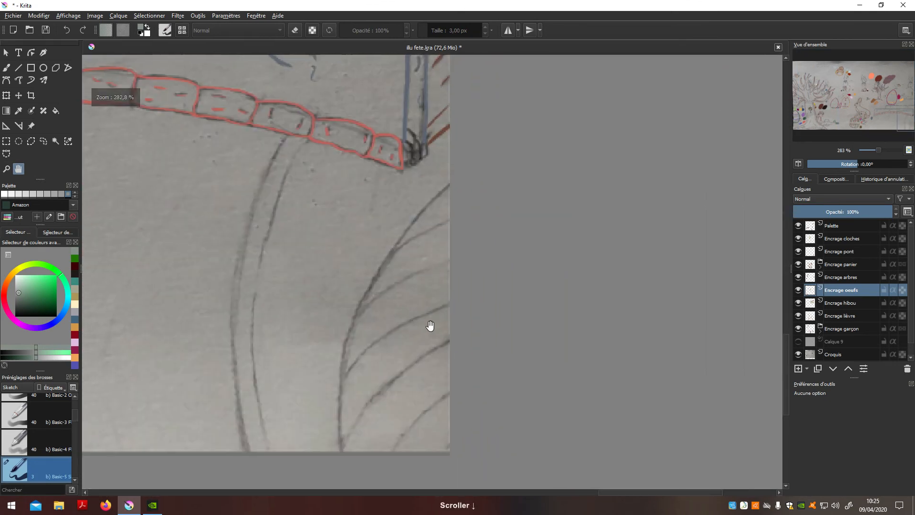
key(b)
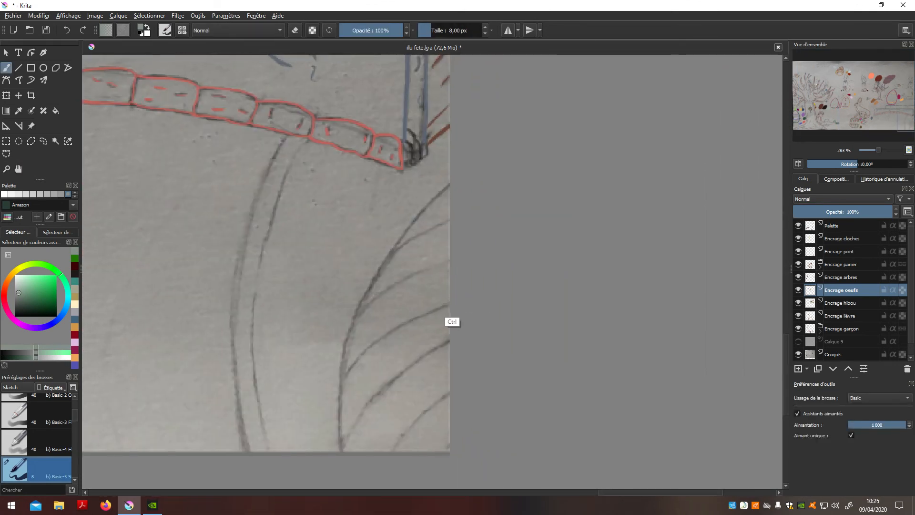
click(141, 27)
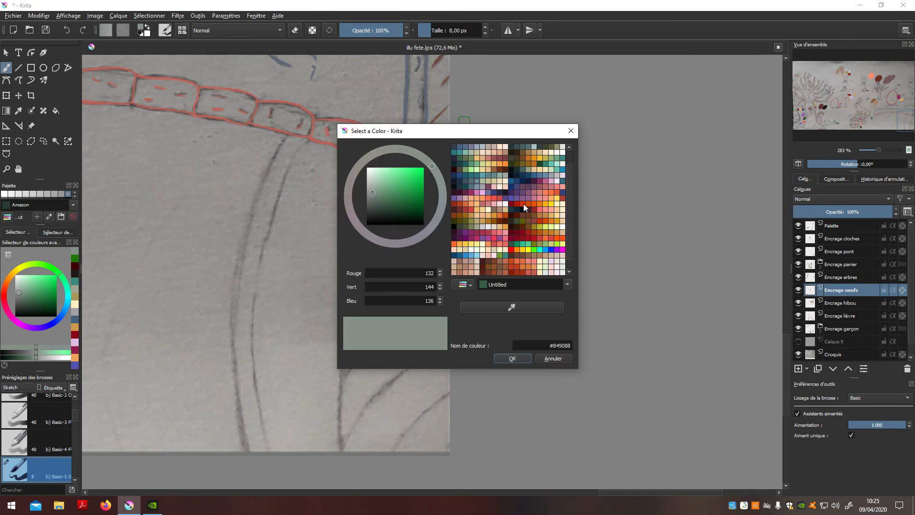
click(504, 200)
drag(390, 203, 383, 199)
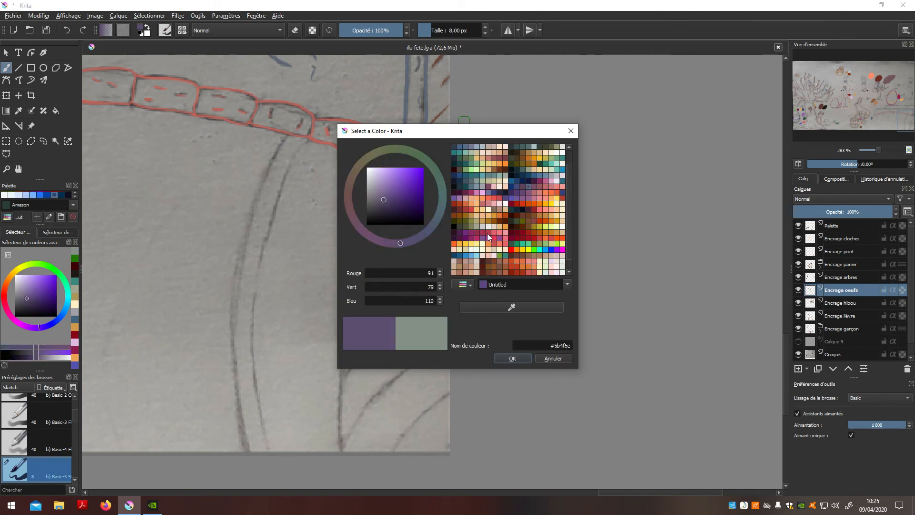
click(421, 212)
key(Return)
- Ink the curved left outline of the cropped corner egg in dark purple, redoing the stroke until it follows the sketch
mouse_move(446, 187)
mouse_down()
mouse_move(411, 224)
mouse_move(362, 311)
mouse_move(344, 379)
mouse_move(344, 469)
mouse_up()
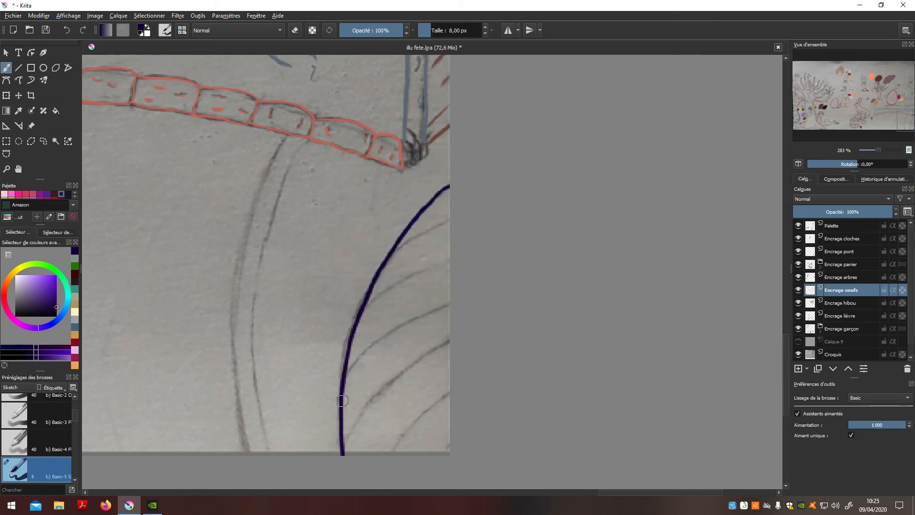
key(ctrl+z)
mouse_move(448, 186)
mouse_down()
mouse_move(418, 217)
mouse_move(367, 302)
mouse_move(347, 375)
mouse_move(344, 470)
mouse_up()
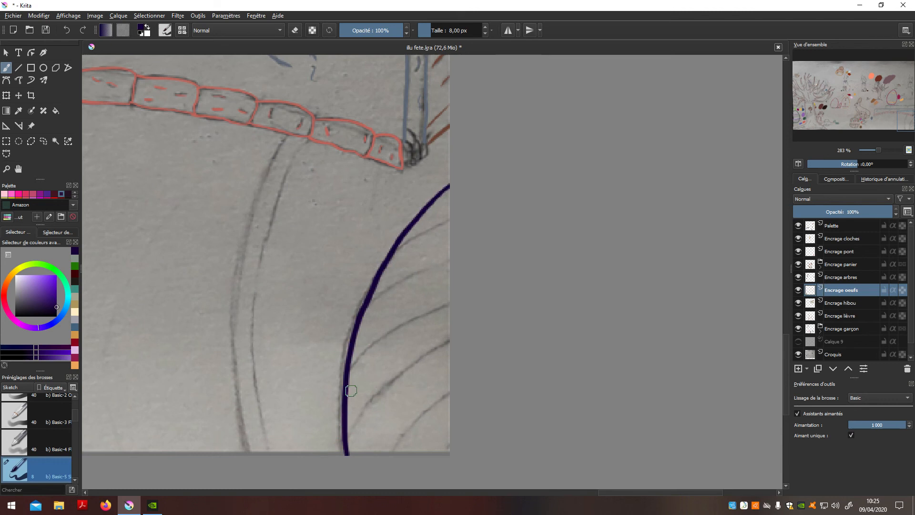
key(ctrl+z)
mouse_move(448, 186)
mouse_down()
mouse_move(389, 247)
mouse_move(337, 370)
mouse_move(337, 466)
mouse_up()
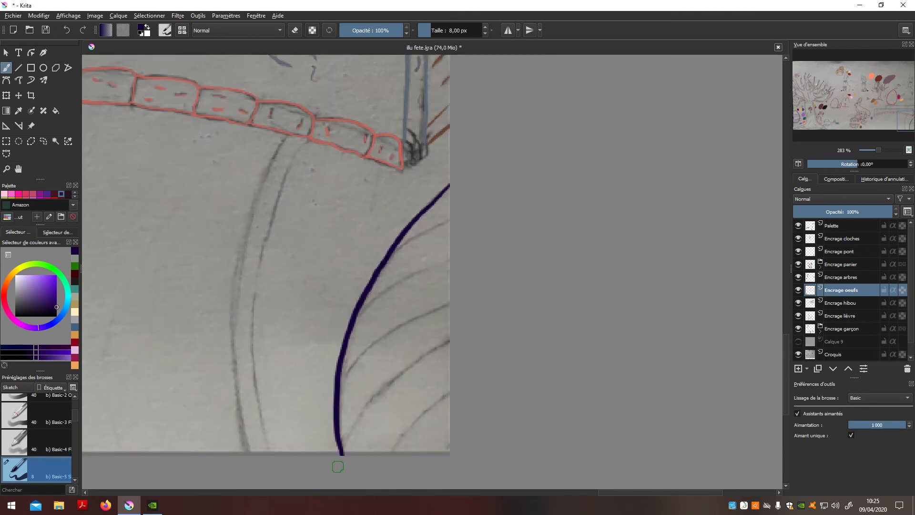
key(ctrl+z)
mouse_move(449, 187)
mouse_down()
mouse_move(407, 230)
mouse_move(355, 327)
mouse_move(343, 459)
mouse_up()
- Choose a pale pink brush color and ink the two upper curved stripes inside the corner egg
click(146, 30)
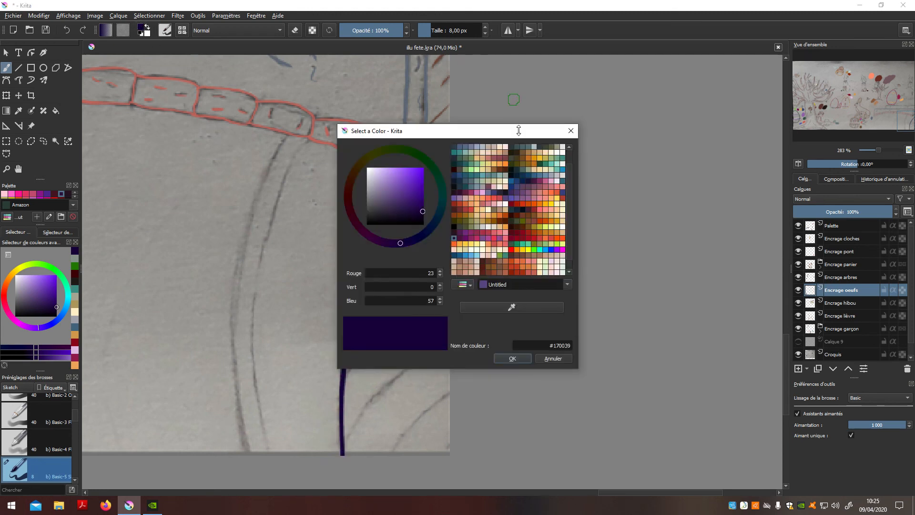
click(500, 205)
click(512, 358)
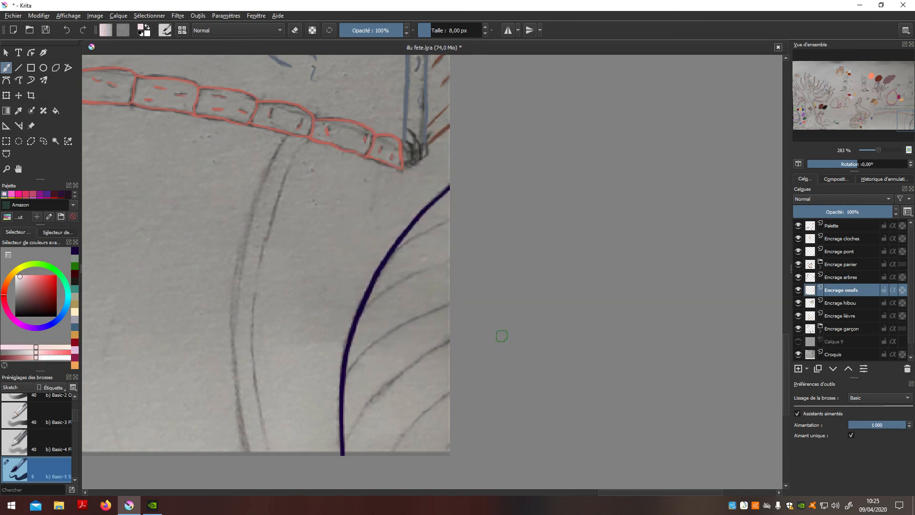
drag(404, 247, 456, 224)
key(ctrl+z)
drag(396, 250, 451, 220)
mouse_move(362, 311)
mouse_down()
mouse_move(429, 265)
mouse_move(458, 257)
mouse_up()
mouse_move(347, 375)
mouse_down()
mouse_move(387, 339)
mouse_move(461, 298)
mouse_move(346, 375)
mouse_move(399, 329)
mouse_move(451, 301)
mouse_up()
key(ctrl+z)
key(space)
key(b)
key(ctrl+z)
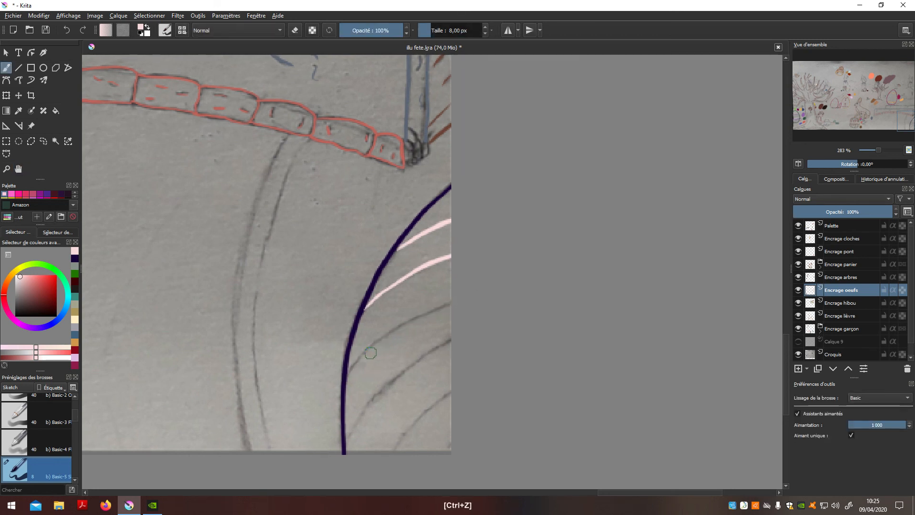
- Ink the three lower curved stripes of the corner egg in pale pink, retrying strokes that miss the sketch
drag(348, 377, 451, 302)
mouse_move(351, 441)
mouse_down()
mouse_move(377, 397)
mouse_move(452, 332)
mouse_up()
key(ctrl+z)
key(b)
mouse_move(348, 446)
mouse_down()
mouse_move(375, 406)
mouse_move(451, 339)
mouse_up()
key(ctrl+z)
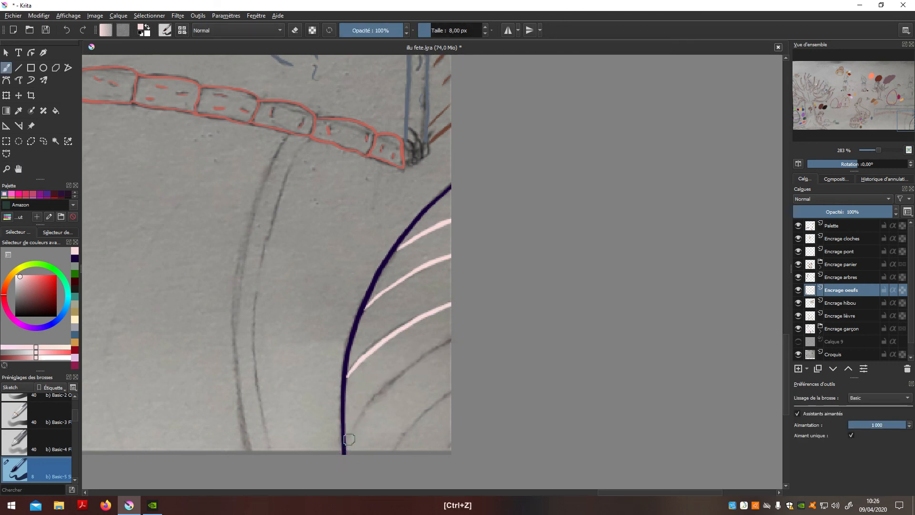
mouse_move(352, 437)
mouse_down()
mouse_move(388, 391)
mouse_move(452, 336)
mouse_up()
key(ctrl+z)
mouse_move(345, 443)
mouse_down()
mouse_move(388, 390)
mouse_move(443, 352)
mouse_up()
drag(395, 455, 460, 388)
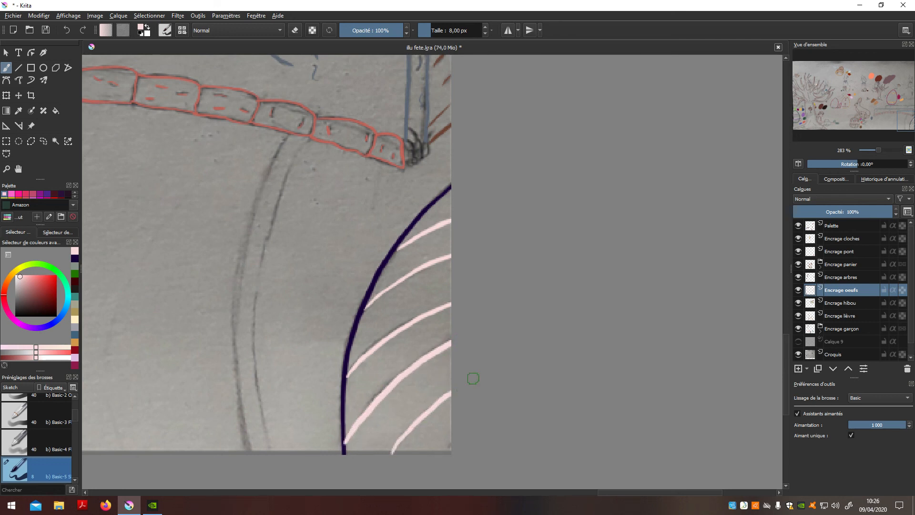
key(ctrl+z)
drag(390, 451, 470, 381)
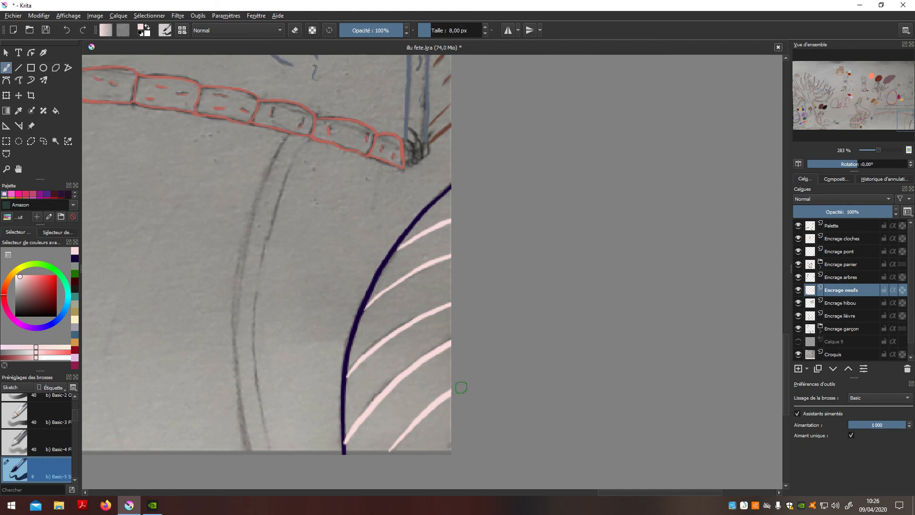
- Record the pale pink as a swatch on the Palette layer beside the corner egg, restoring it after an accidental undo
click(841, 227)
mouse_move(317, 238)
mouse_down()
mouse_move(347, 216)
mouse_move(309, 245)
mouse_move(327, 195)
mouse_up()
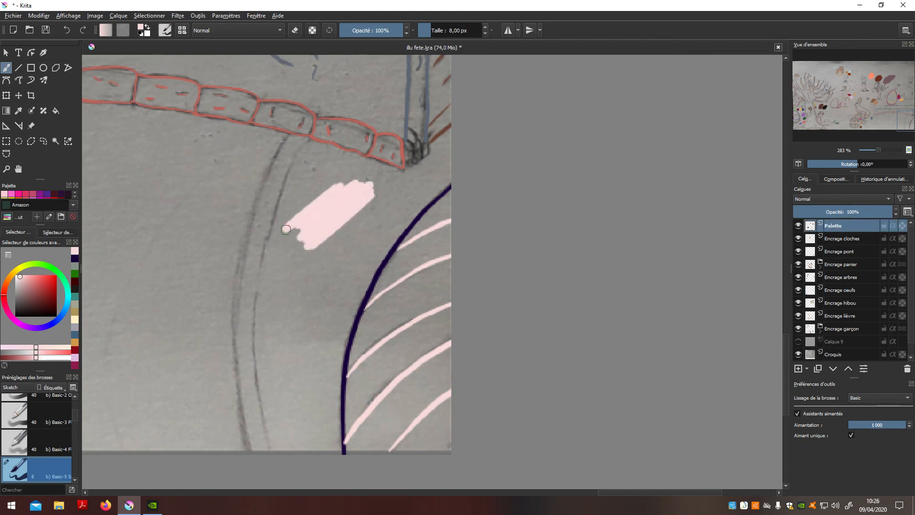
scroll(382, 245, up, 6)
key(ctrl+z)
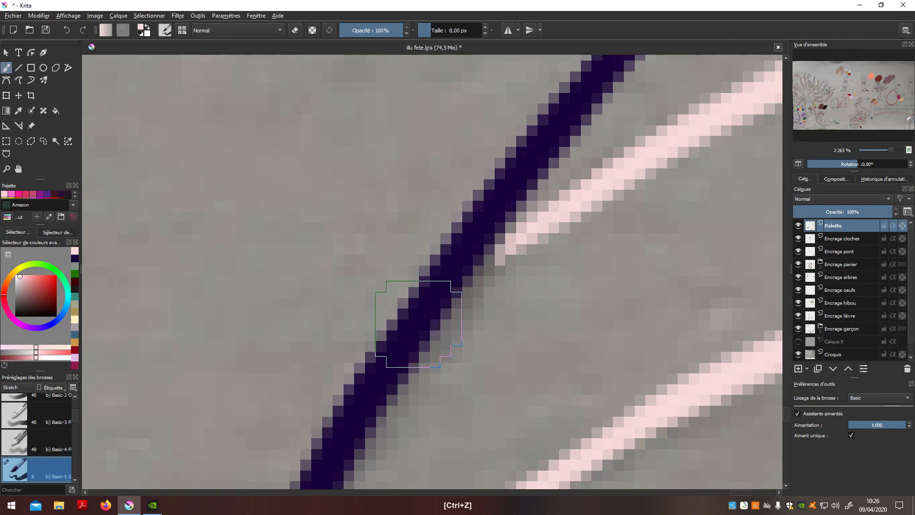
key(n)
scroll(418, 327, down, 4)
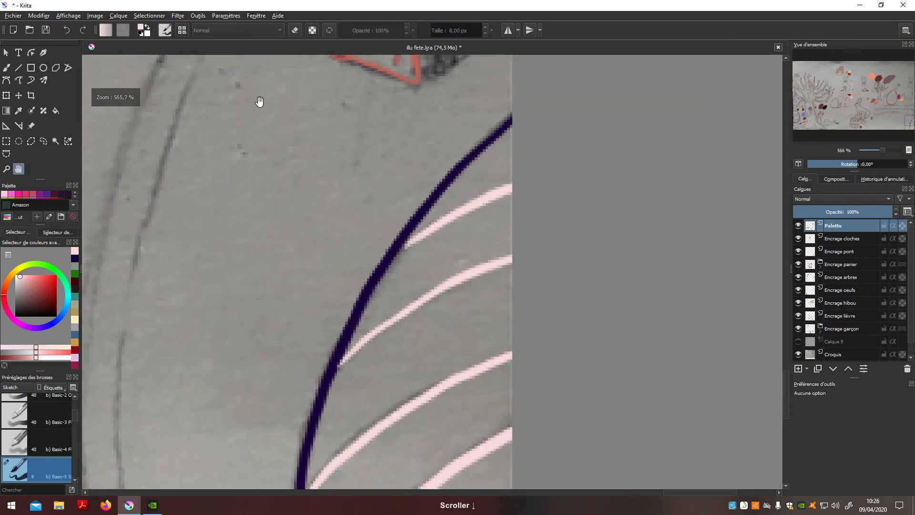
click(39, 16)
click(62, 40)
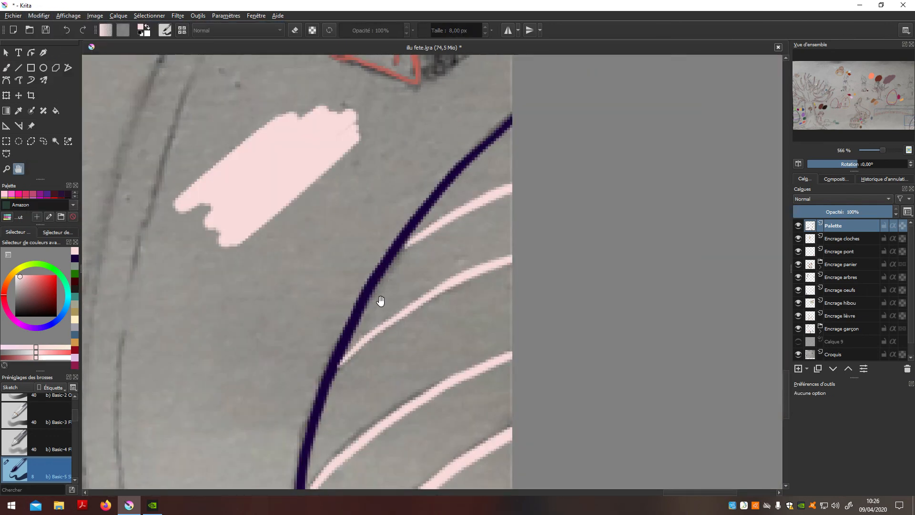
- Sample the dark purple of the corner egg's outline as the brush color
scroll(382, 301, up, 2)
key(p)
click(320, 333)
scroll(367, 353, down, 5)
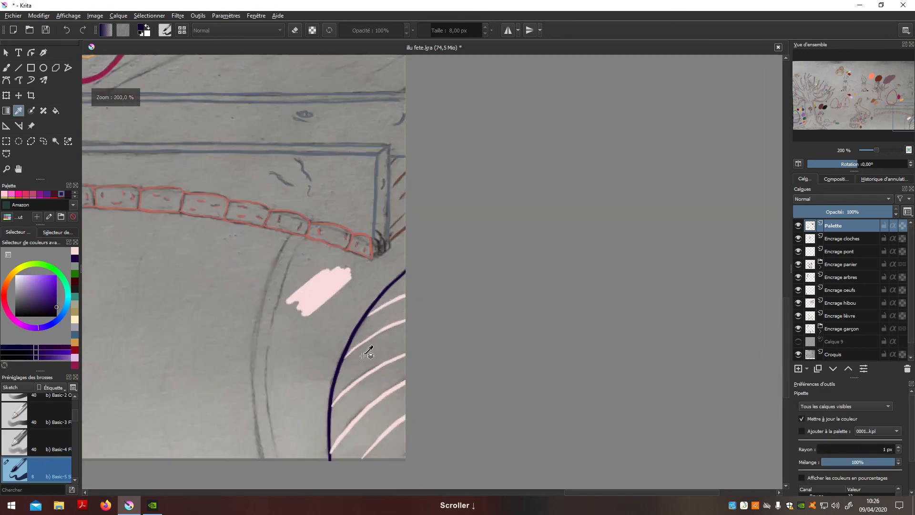
key(b)
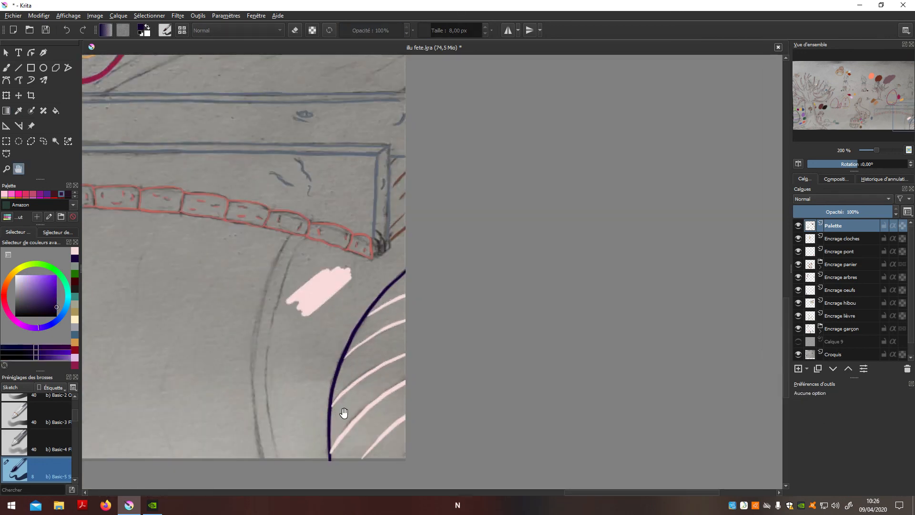
- Try dark purple touch-ups at the lower end of the corner egg's outline and a swatch beside it, and undo them
scroll(343, 415, up, 3)
mouse_move(294, 279)
mouse_down()
mouse_move(292, 300)
mouse_move(294, 293)
mouse_up()
drag(291, 406, 290, 435)
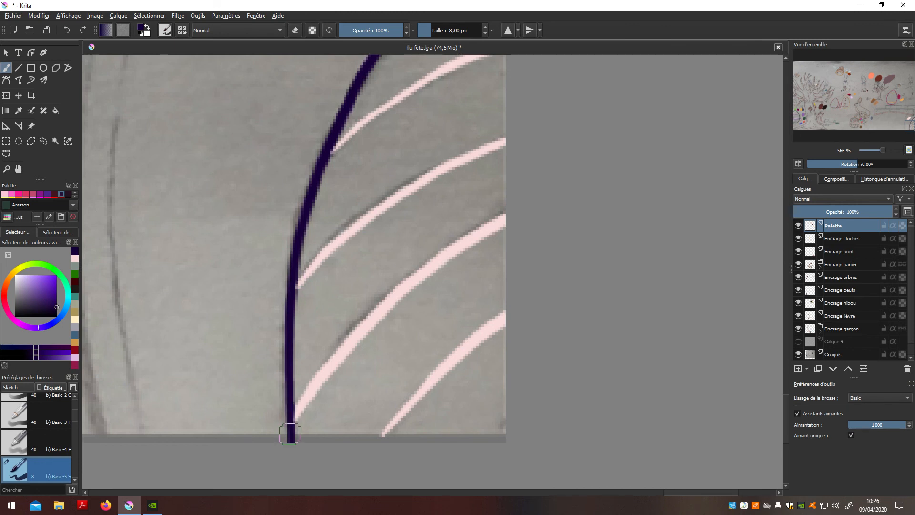
drag(230, 102, 193, 138)
key(ctrl+z)
key(ctrl+z)
key(ctrl+z)
click(842, 235)
drag(292, 405, 290, 440)
key(ctrl+z)
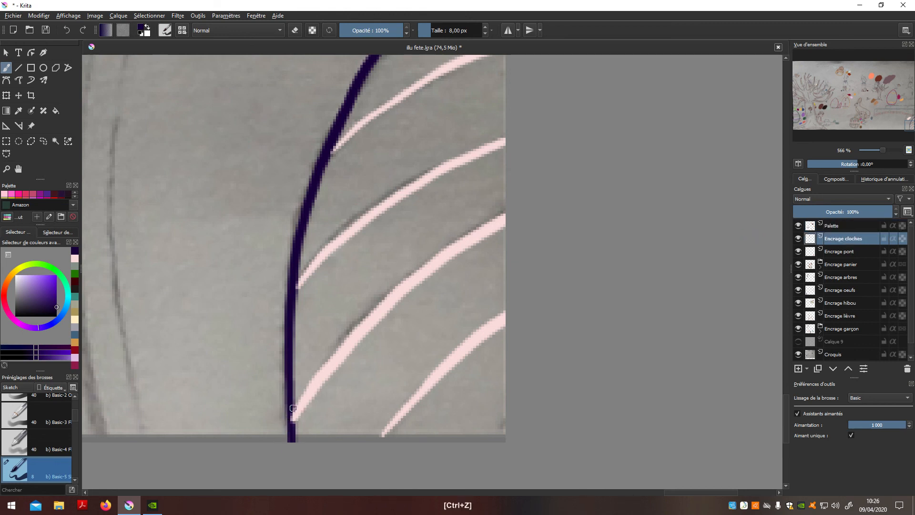
key(ctrl+z)
- Record the dark purple as a swatch on the Palette layer beside the corner egg
click(848, 228)
mouse_move(181, 176)
mouse_down()
mouse_move(234, 115)
mouse_move(184, 145)
mouse_move(190, 191)
mouse_up()
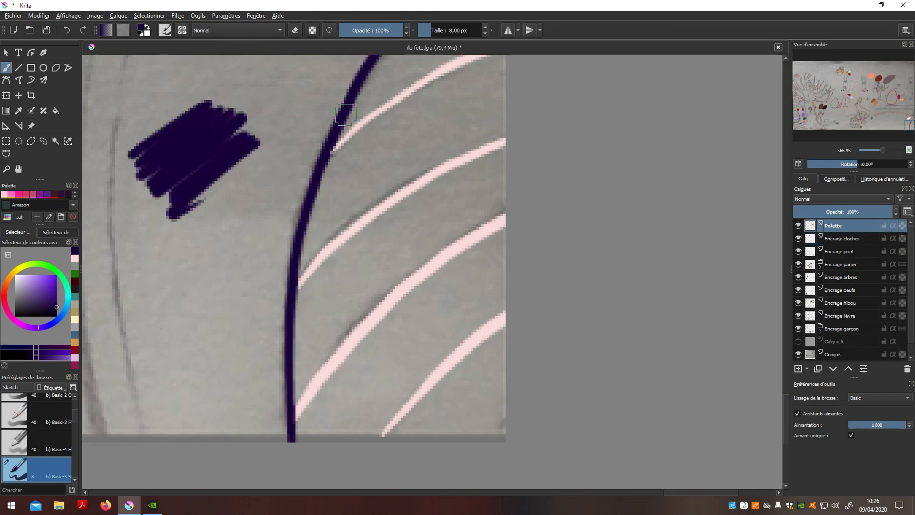
scroll(345, 115, down, 4)
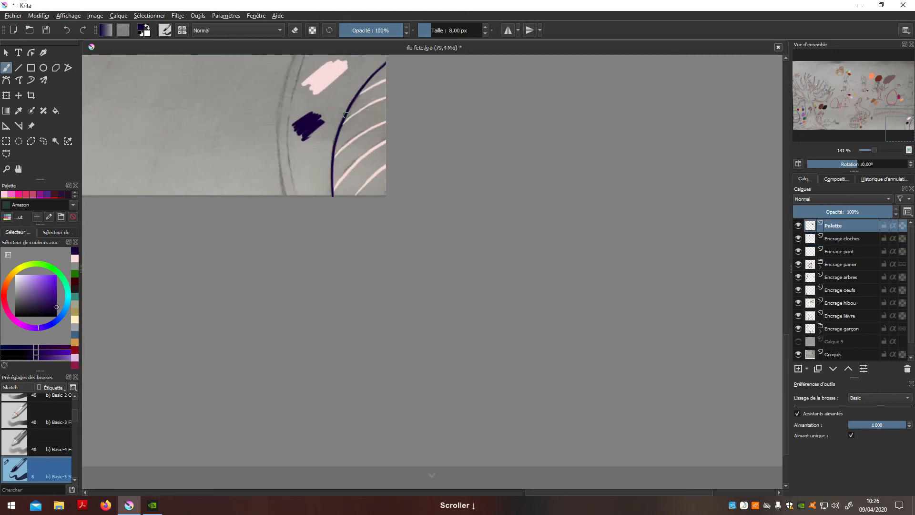
- Show the white Calque 9 background and sample the pale pink of the corner egg's lowest stripe as the brush color
click(799, 341)
scroll(303, 214, up, 4)
key(h)
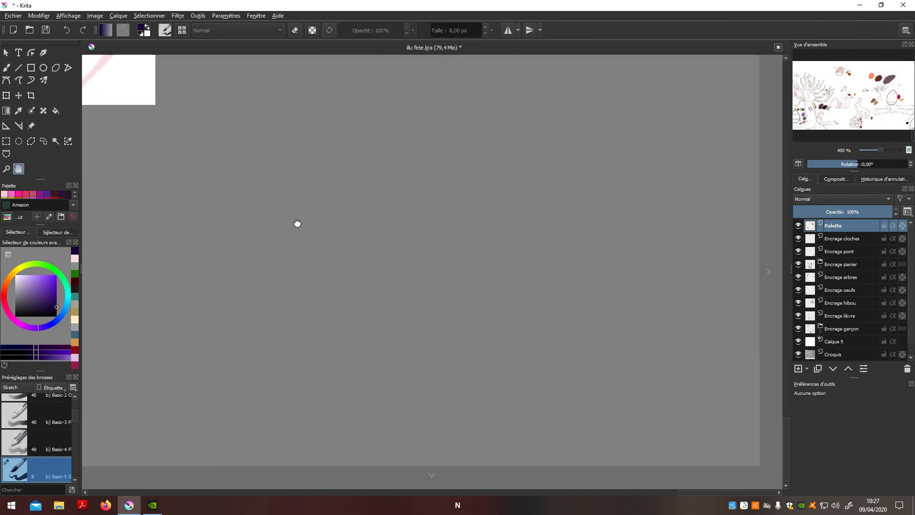
drag(290, 208, 500, 430)
drag(337, 280, 433, 318)
scroll(434, 318, up, 3)
key(ctrl+z)
key(n)
click(68, 16)
mouse_move(41, 16)
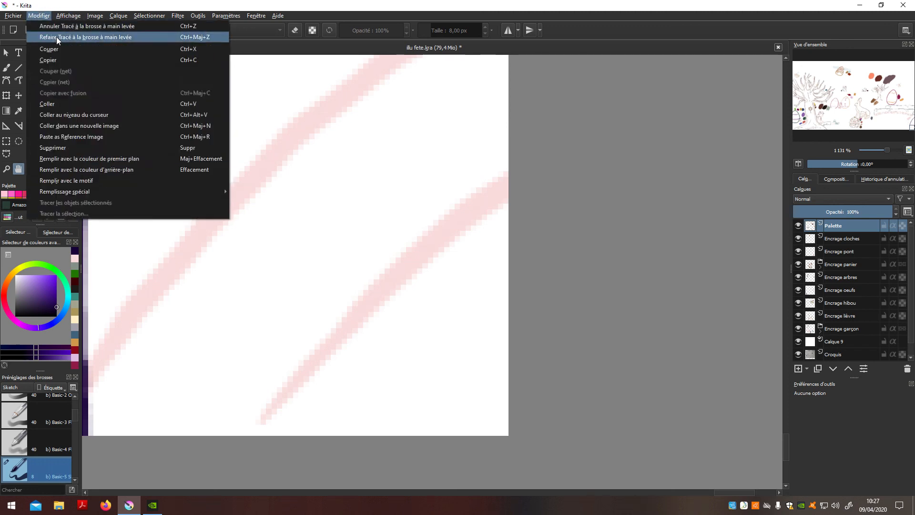
click(57, 38)
key(p)
click(400, 277)
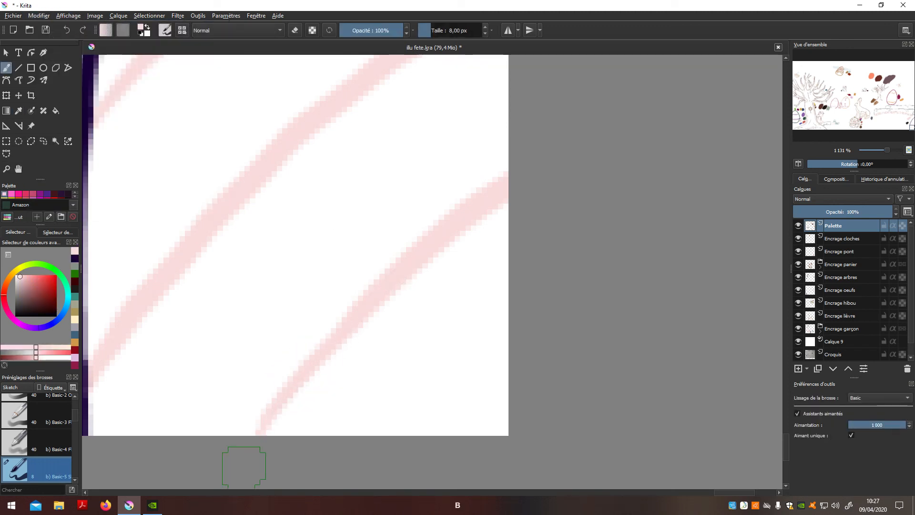
- Extend the corner egg's lowest pale pink stripe down to the canvas's bottom edge
key(ctrl+z)
mouse_move(370, 312)
mouse_down()
mouse_move(298, 380)
mouse_move(239, 460)
mouse_up()
key(ctrl+z)
mouse_move(359, 325)
mouse_down()
mouse_move(318, 359)
mouse_move(248, 448)
mouse_up()
scroll(249, 461, down, 6)
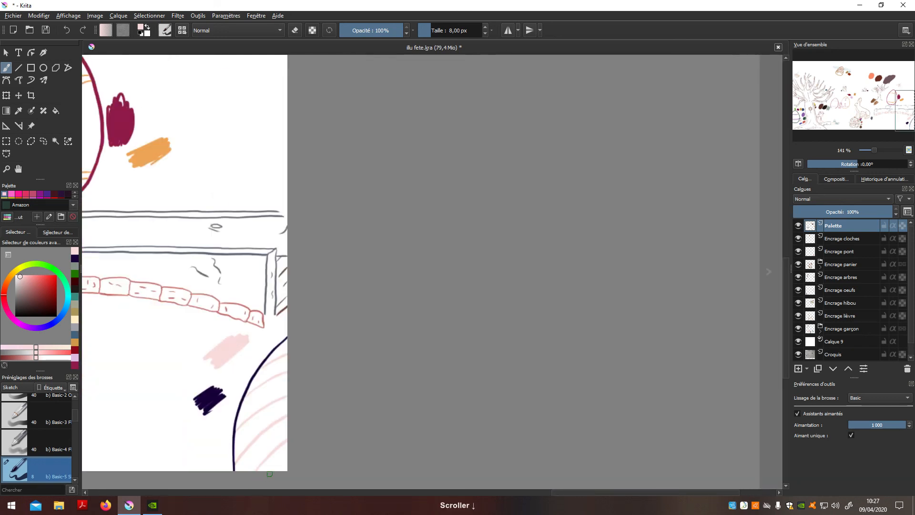
- Check the whole illustration against the sketch, and show its inking on the white Calque 9 background with the Palette layer hidden
click(799, 342)
key(space)
mouse_move(350, 372)
mouse_down()
mouse_move(448, 329)
mouse_move(565, 301)
mouse_move(548, 363)
mouse_move(605, 359)
mouse_move(640, 339)
mouse_up()
scroll(566, 301, down, 2)
scroll(635, 339, down, 1)
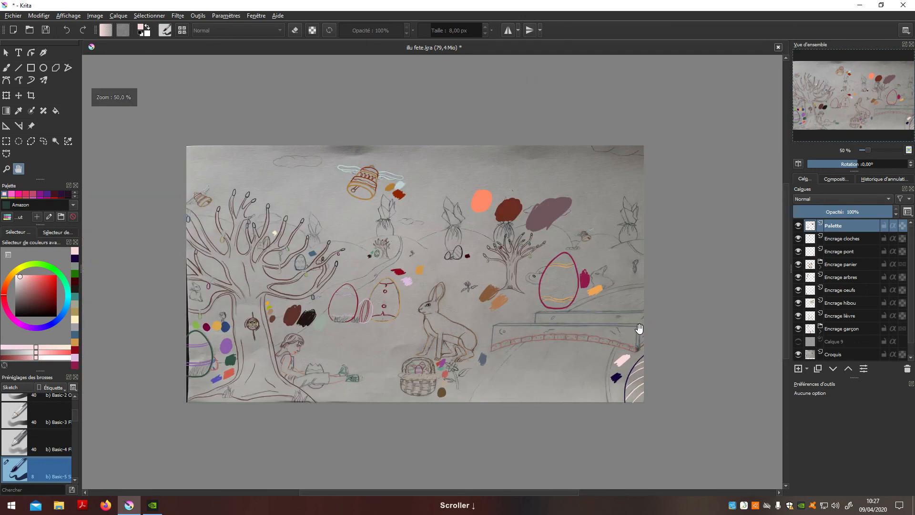
click(799, 342)
click(799, 225)
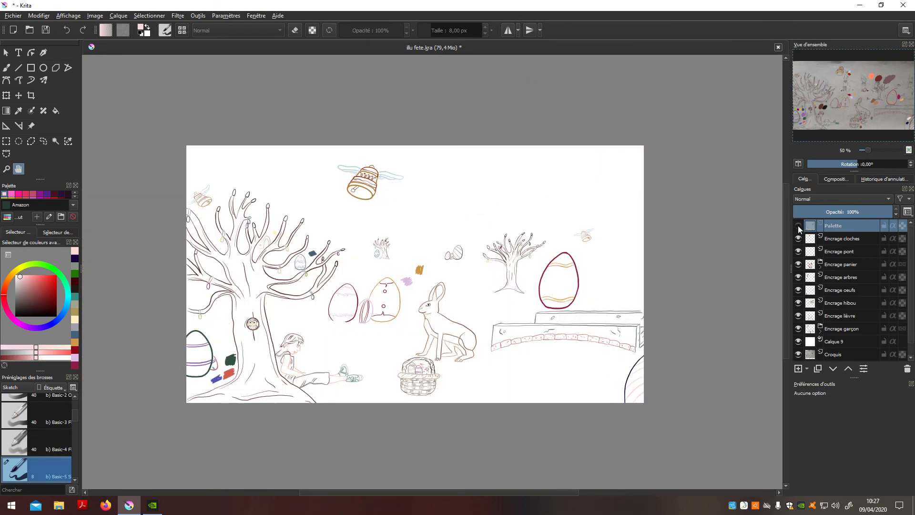